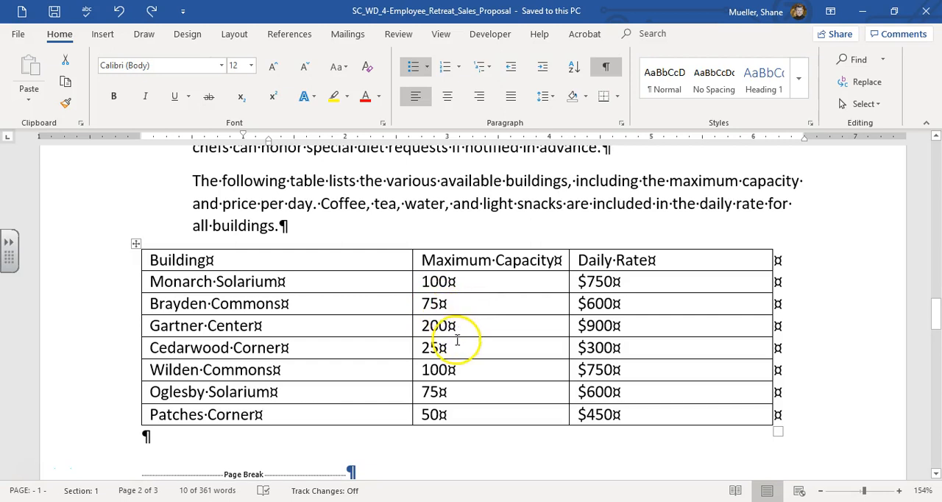
# Narrow the Building column at its border, then auto-fit the Maximum Capacity and Building columns to their contents
pyautogui.scroll(-2, 448, 346)
pyautogui.scroll(2, 445, 368)
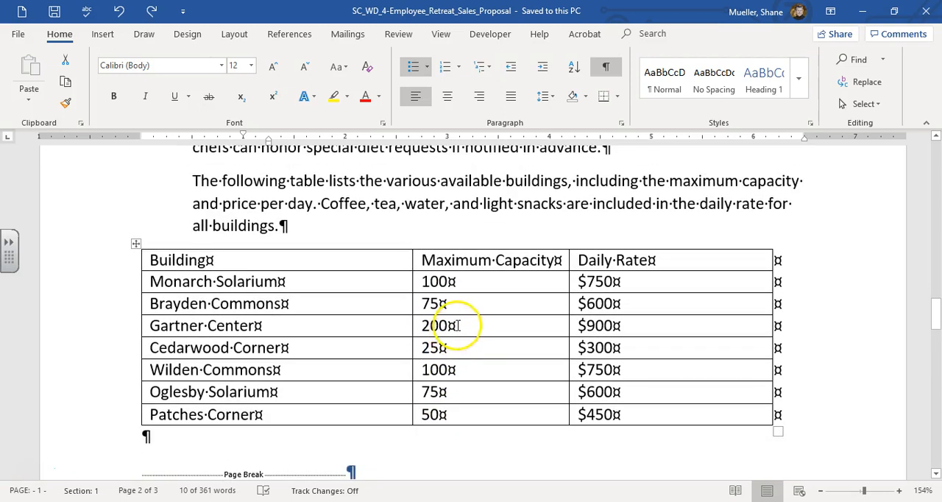
pyautogui.click(461, 325)
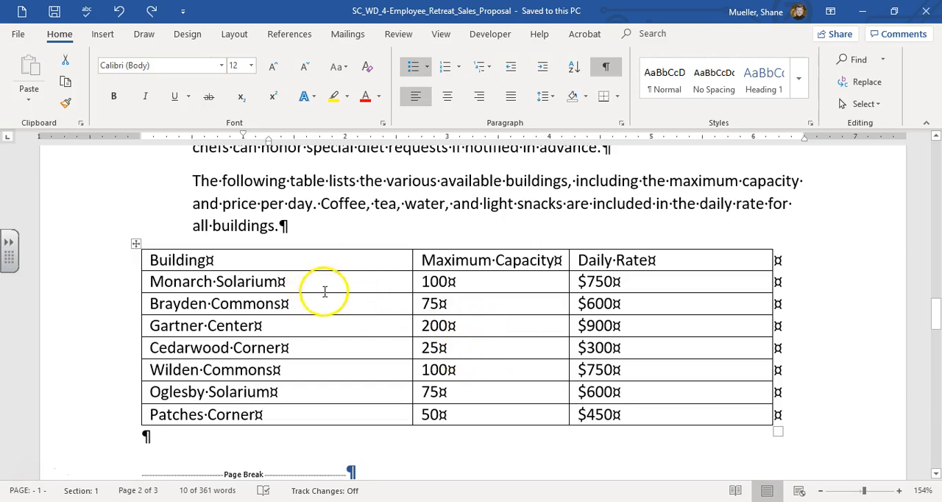
pyautogui.click(291, 284)
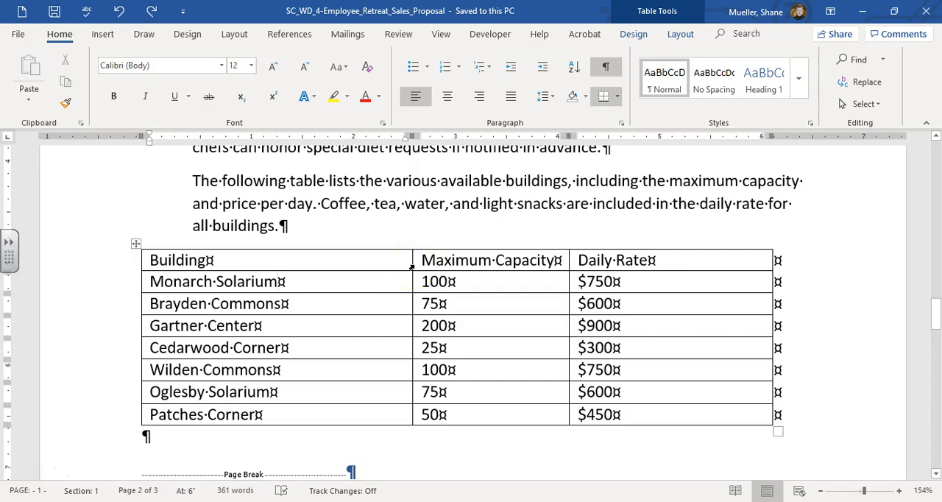
pyautogui.moveTo(411, 266); pyautogui.dragTo(301, 282)
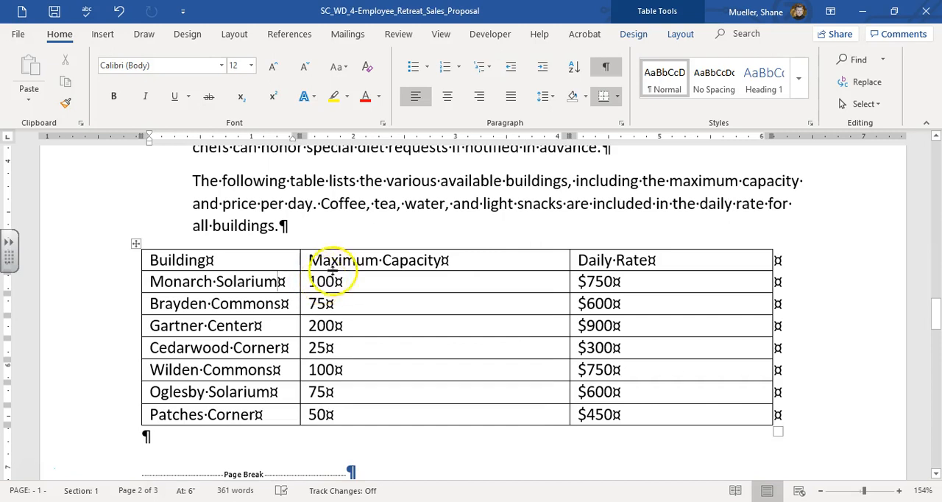
pyautogui.doubleClick(570, 262)
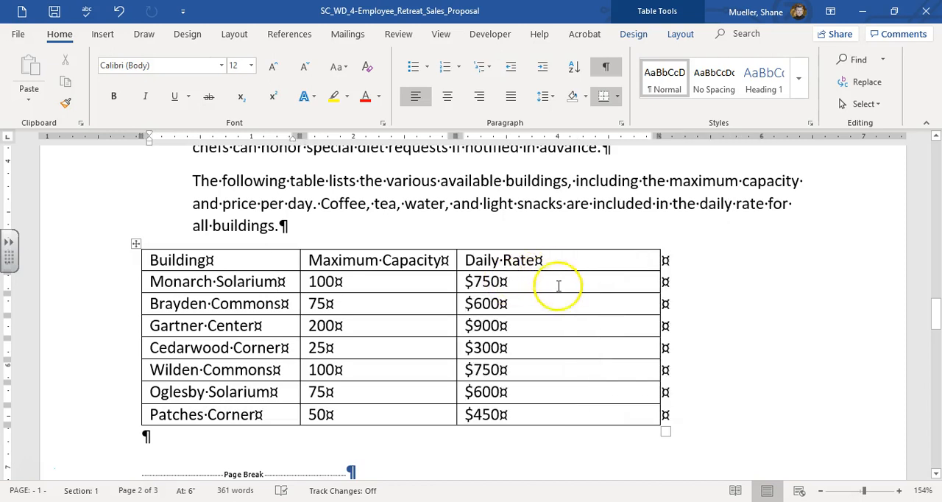
pyautogui.doubleClick(297, 264)
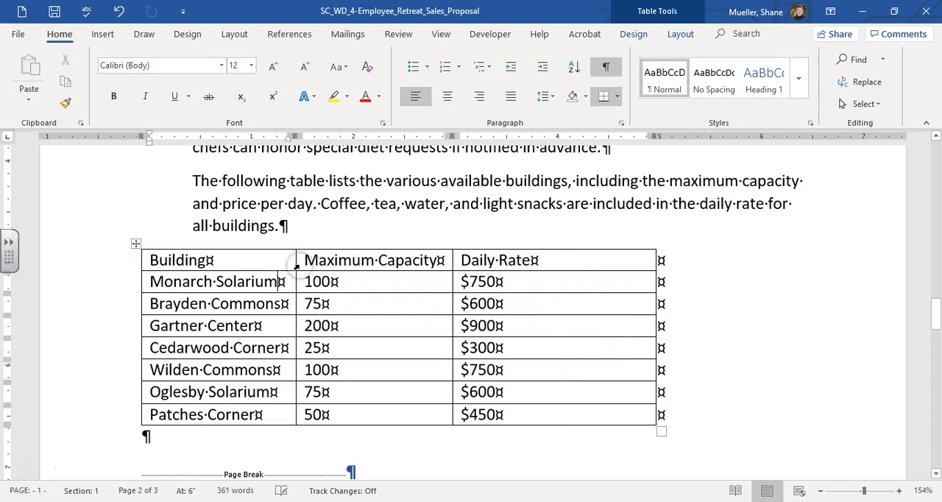
# Auto-fit the Daily Rate column to its contents, then widen it slightly at its outer border
pyautogui.click(651, 279)
pyautogui.click(657, 259)
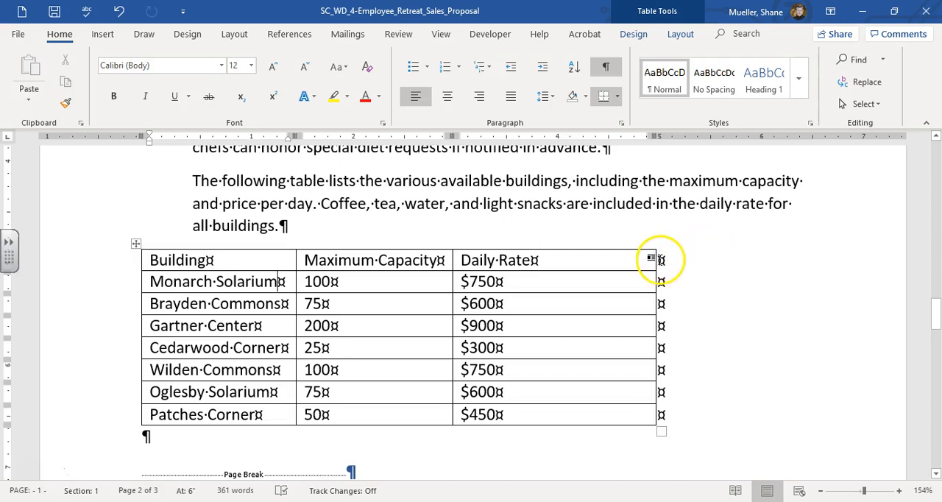
pyautogui.doubleClick(655, 259)
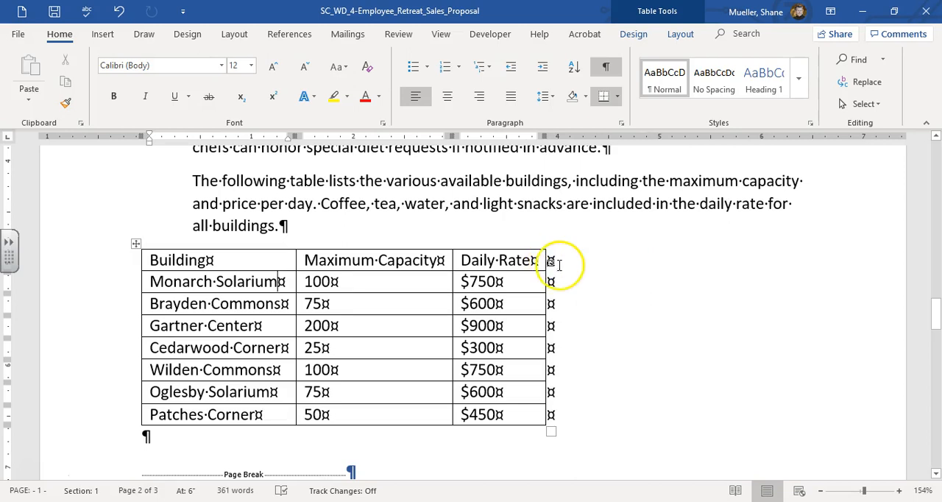
pyautogui.moveTo(545, 260); pyautogui.dragTo(562, 259)
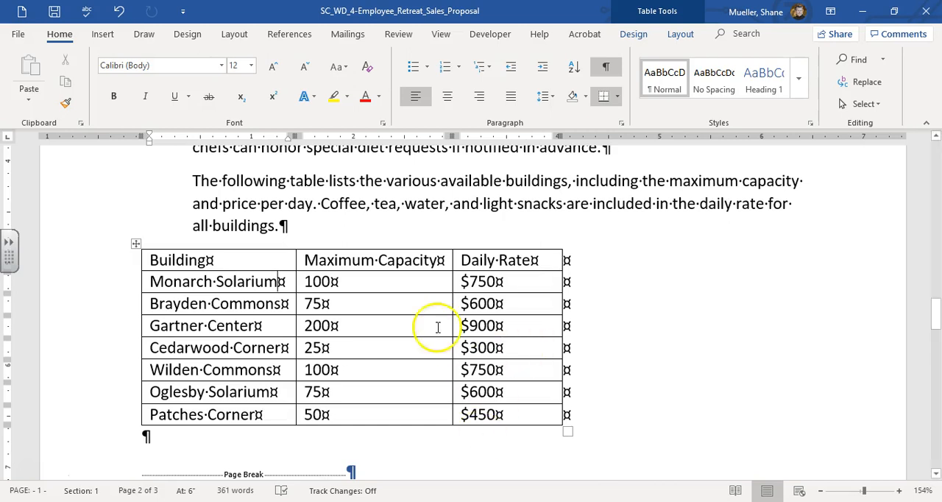
# Set the Building column's width to 1.6" and the Maximum Capacity column's width to 0.98"
pyautogui.click(226, 249)
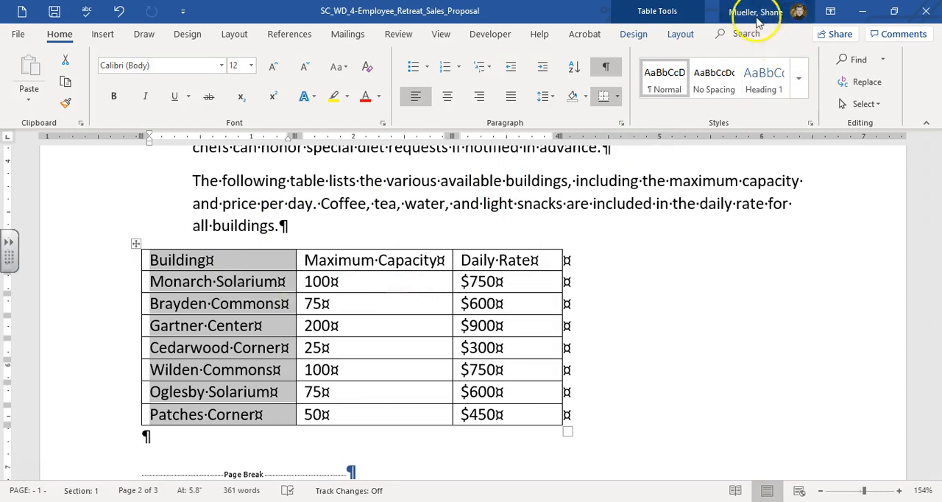
pyautogui.click(681, 33)
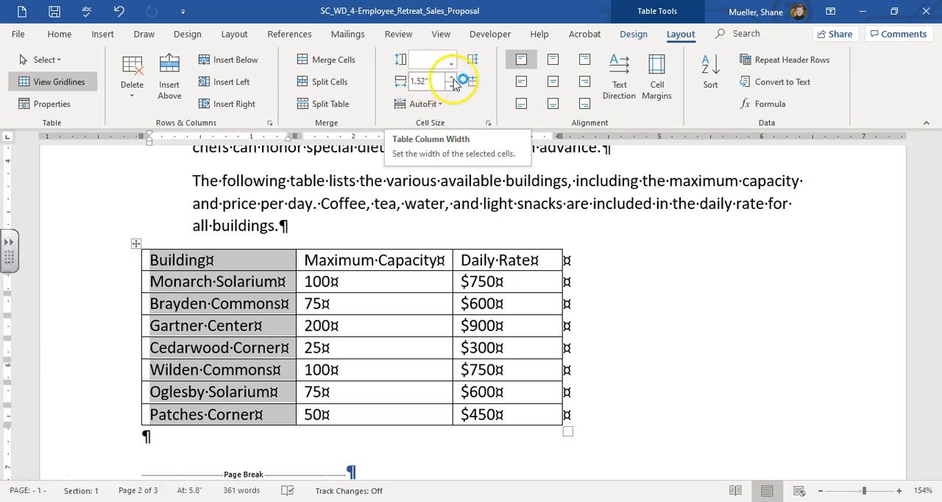
pyautogui.click(452, 78)
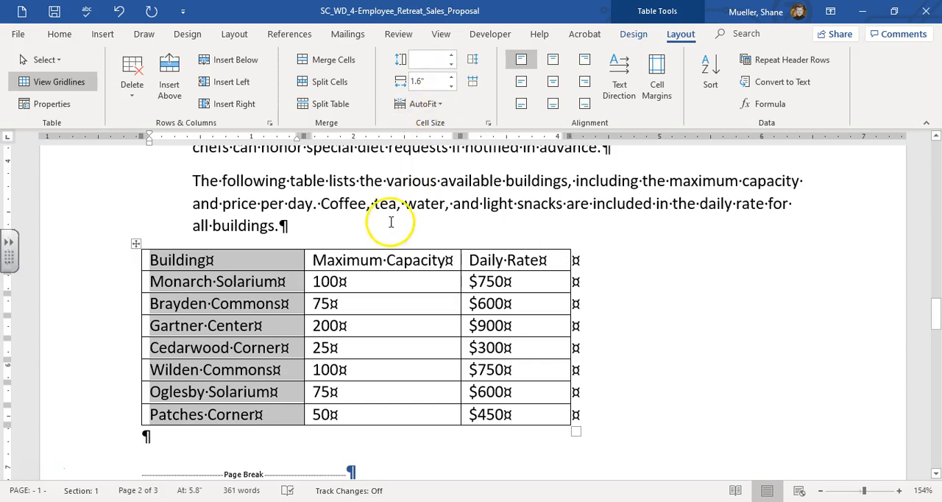
pyautogui.click(385, 246)
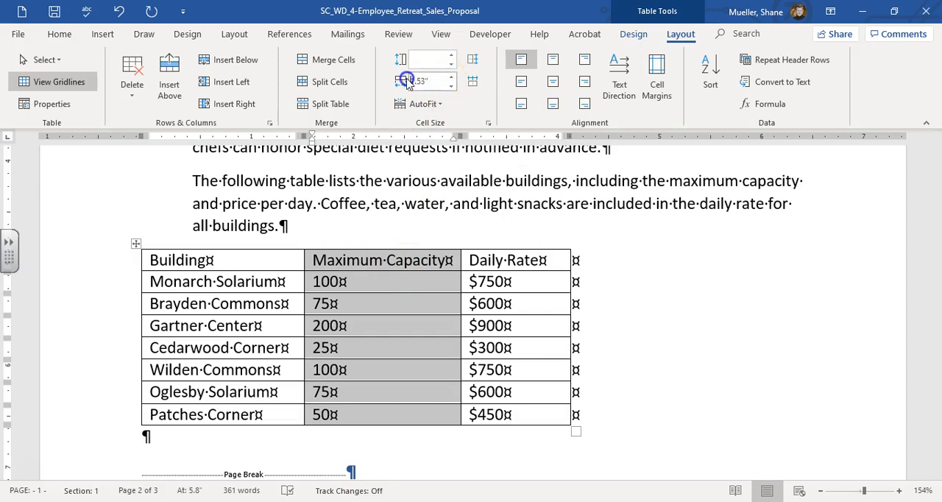
pyautogui.moveTo(417, 79); pyautogui.dragTo(444, 89)
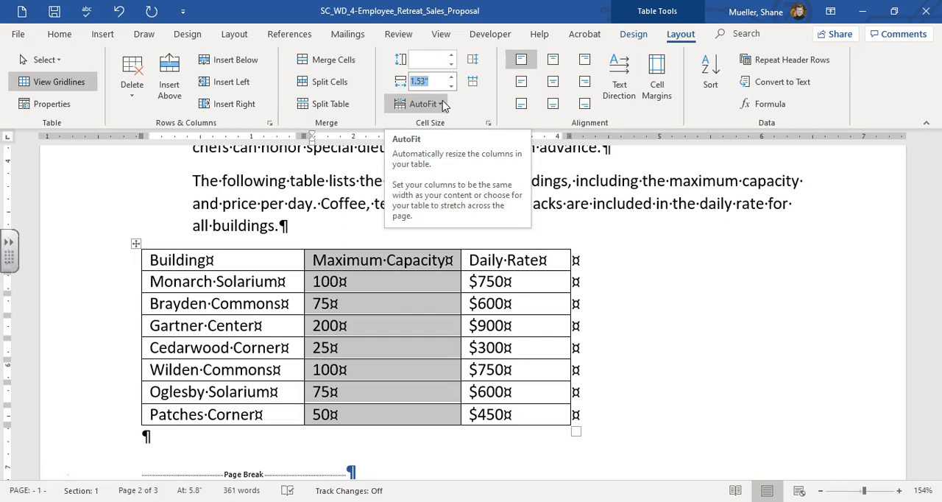
pyautogui.write('.98')
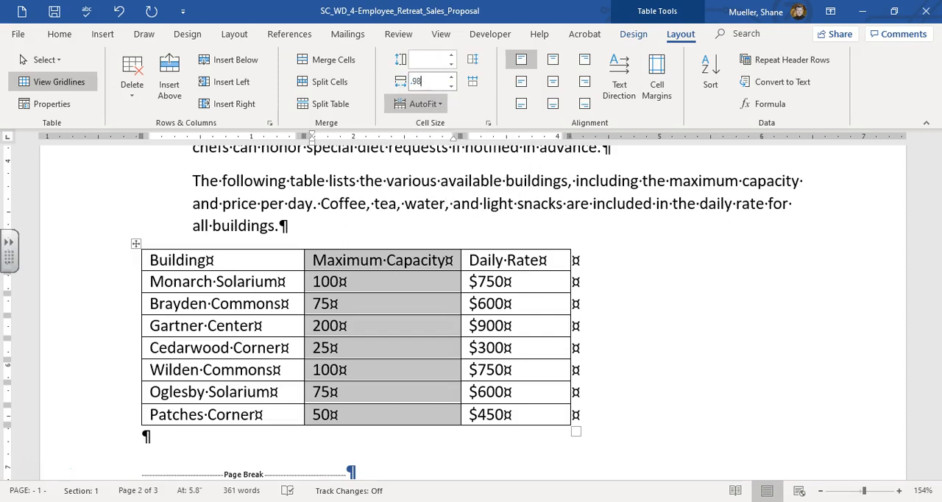
pyautogui.press('Return')
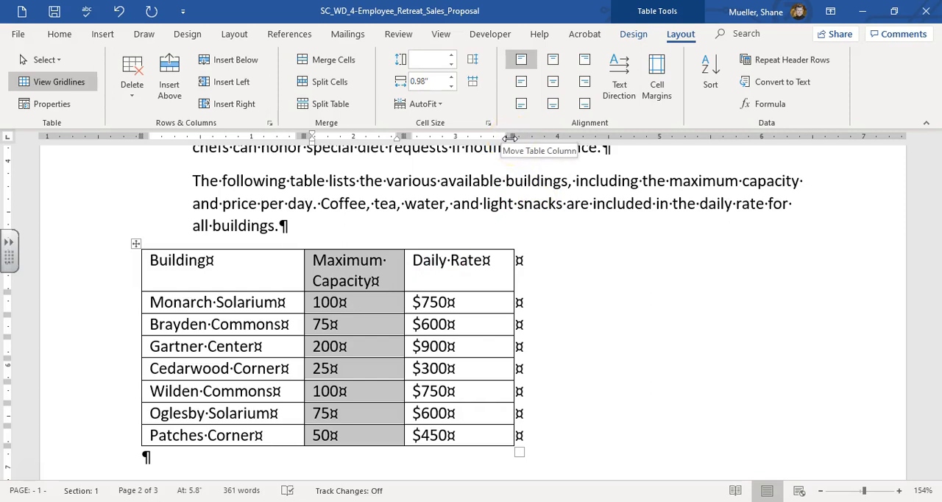
# Set the Daily Rate column's width to 1.06" and the height of all rows below the header to 0.3"
pyautogui.click(463, 248)
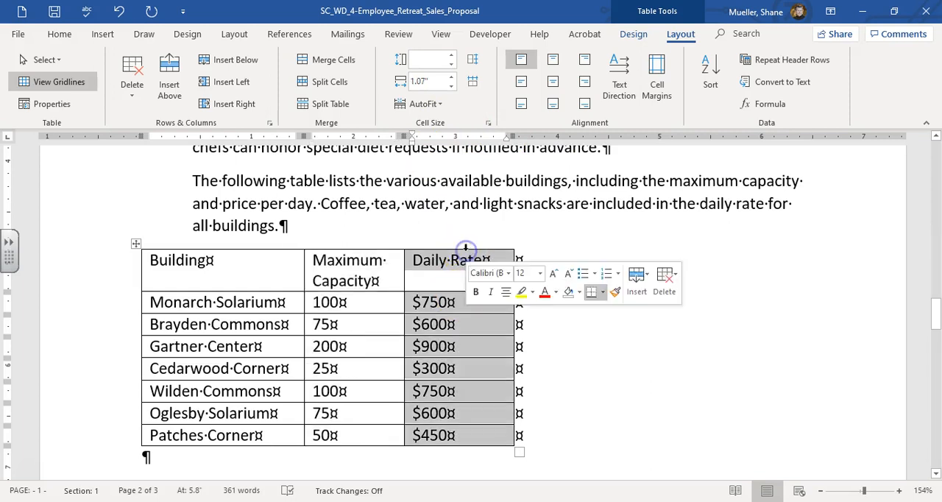
pyautogui.click(439, 79)
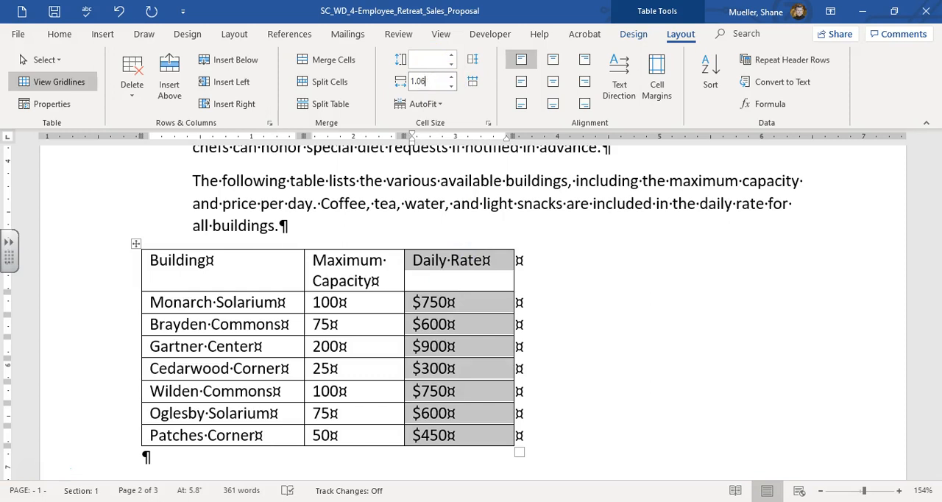
pyautogui.write('1.06')
pyautogui.press('Return')
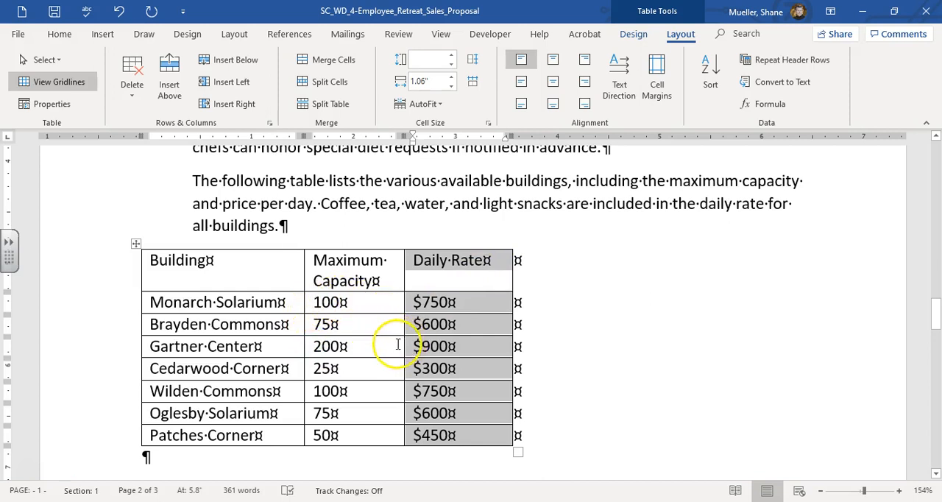
pyautogui.moveTo(95, 304); pyautogui.dragTo(121, 434)
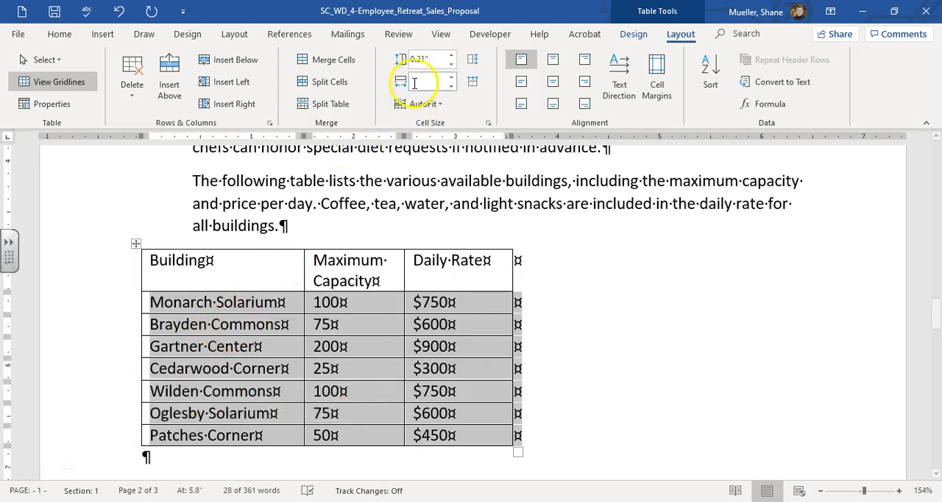
pyautogui.click(453, 55)
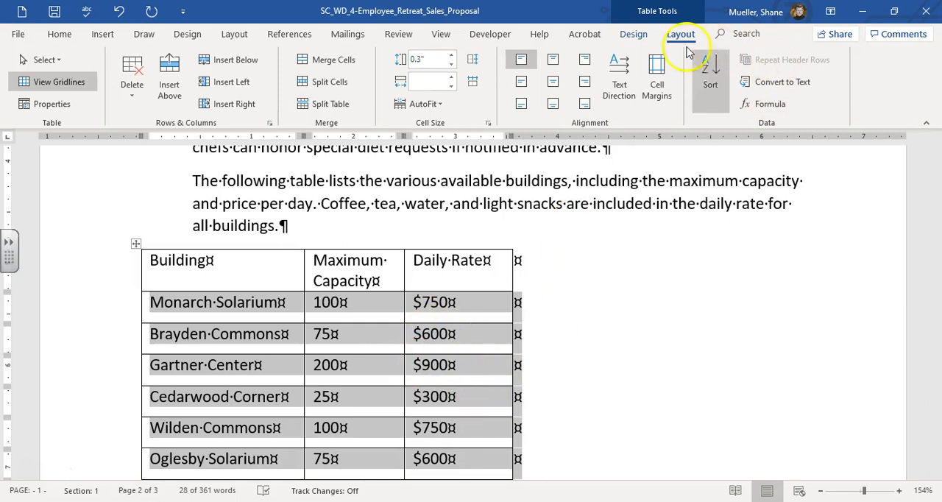
# Apply the Grid Table 5 Dark - Accent 1 style to the buildings table
pyautogui.click(635, 35)
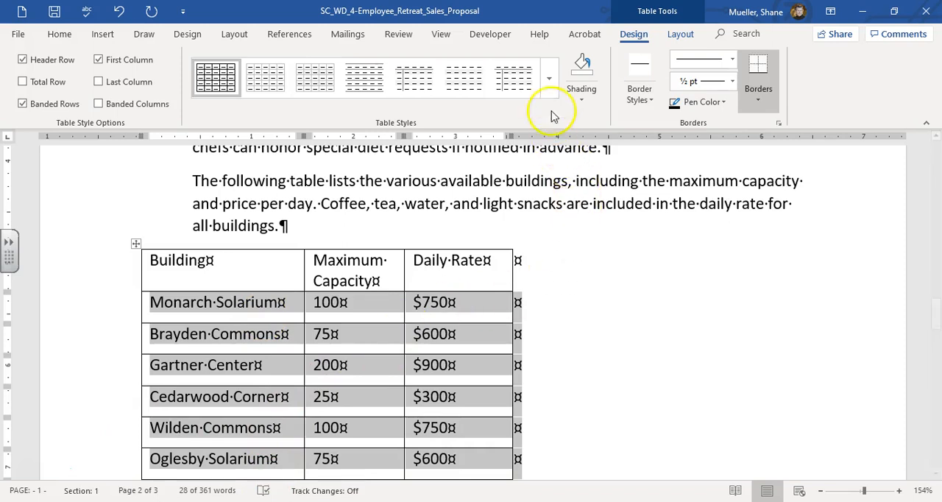
pyautogui.click(547, 83)
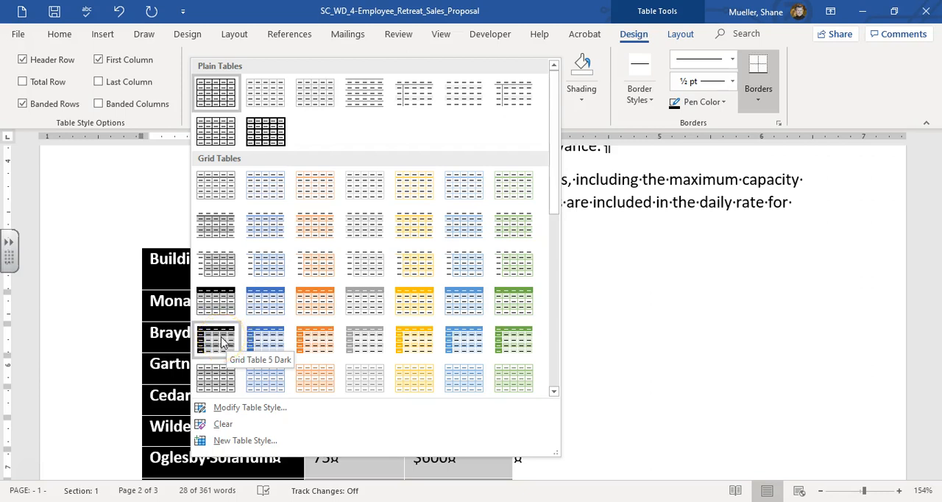
pyautogui.click(266, 338)
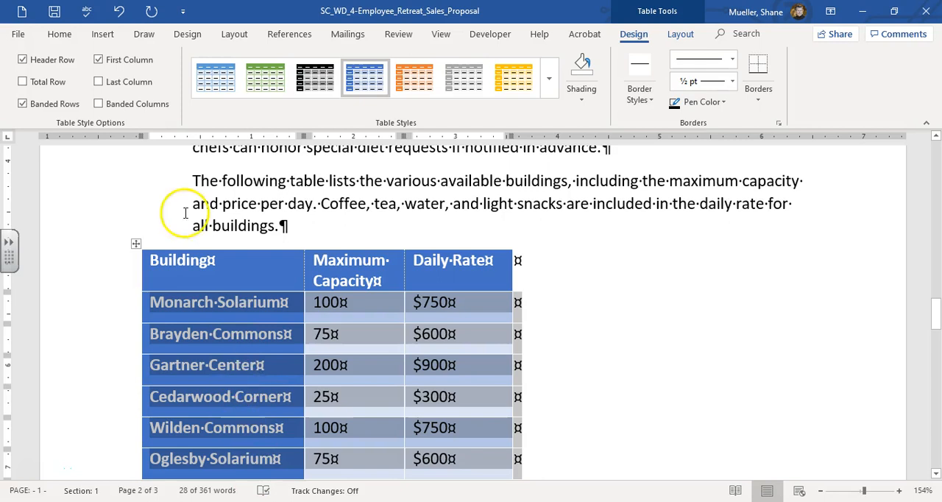
# Turn the table's First Column formatting off and back on, and clear the row selection
pyautogui.click(100, 60)
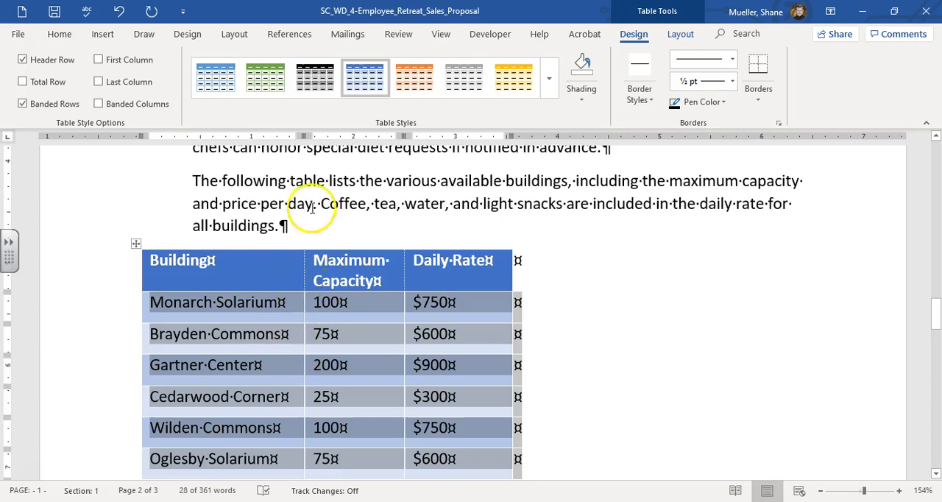
pyautogui.click(99, 60)
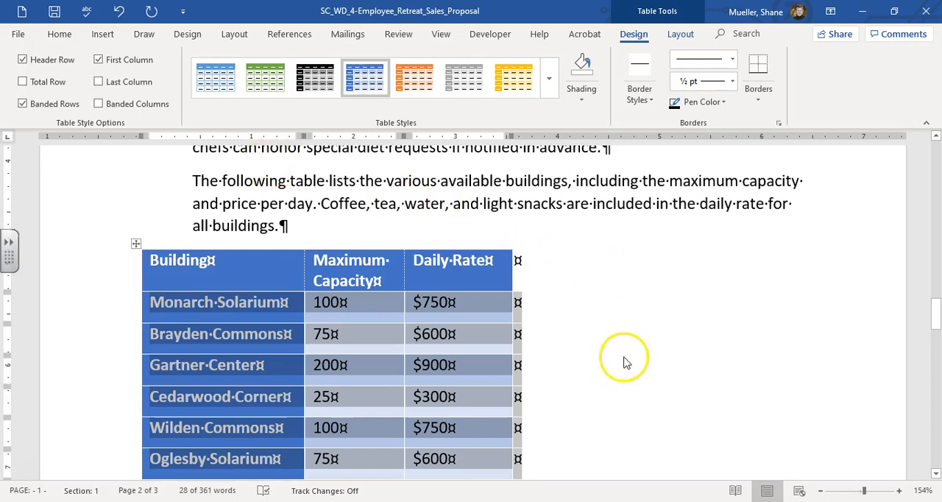
pyautogui.click(589, 363)
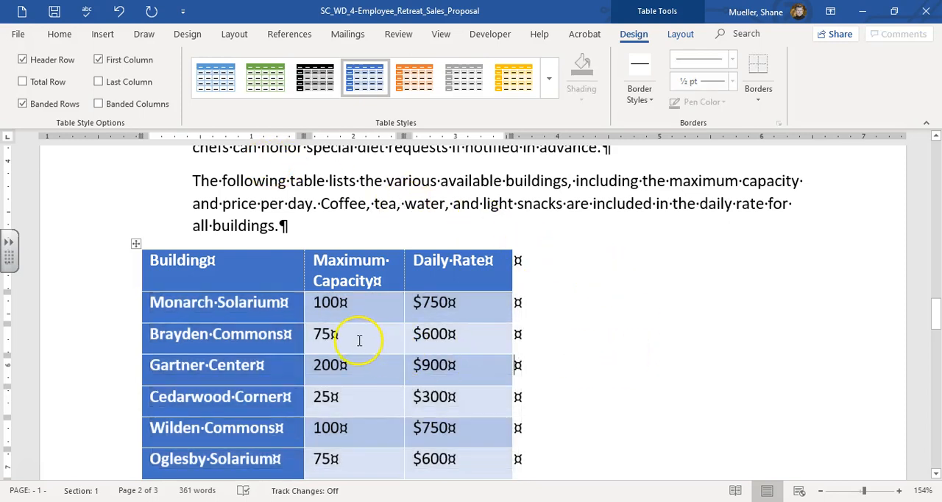
# Apply Align Center Right to the Maximum Capacity and Daily Rate columns and Align Center Left to the Building column
pyautogui.click(336, 302)
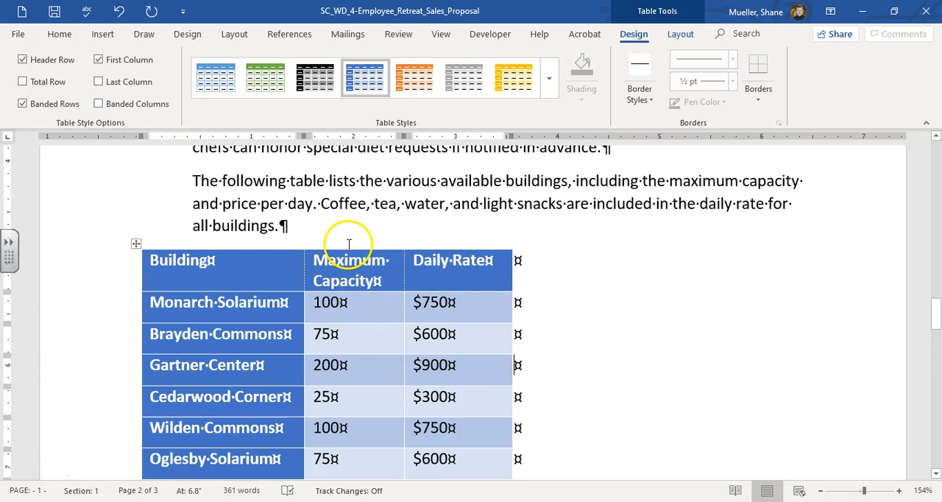
pyautogui.moveTo(359, 248)
pyautogui.mouseDown()
pyautogui.moveTo(444, 259)
pyautogui.moveTo(448, 267)
pyautogui.mouseUp()
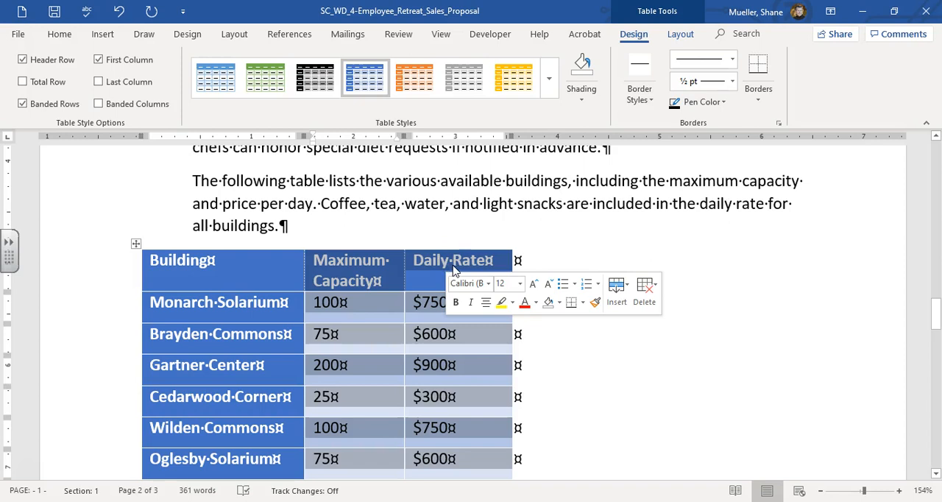
pyautogui.click(402, 335)
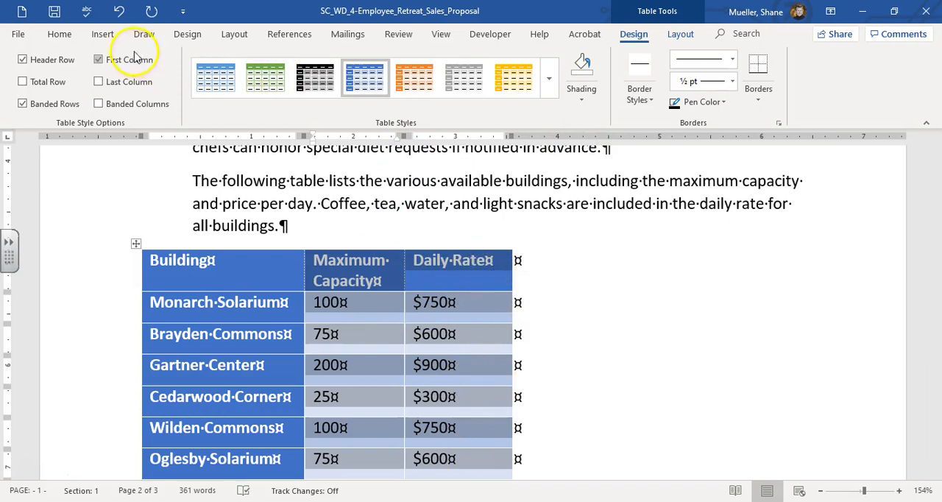
pyautogui.click(680, 35)
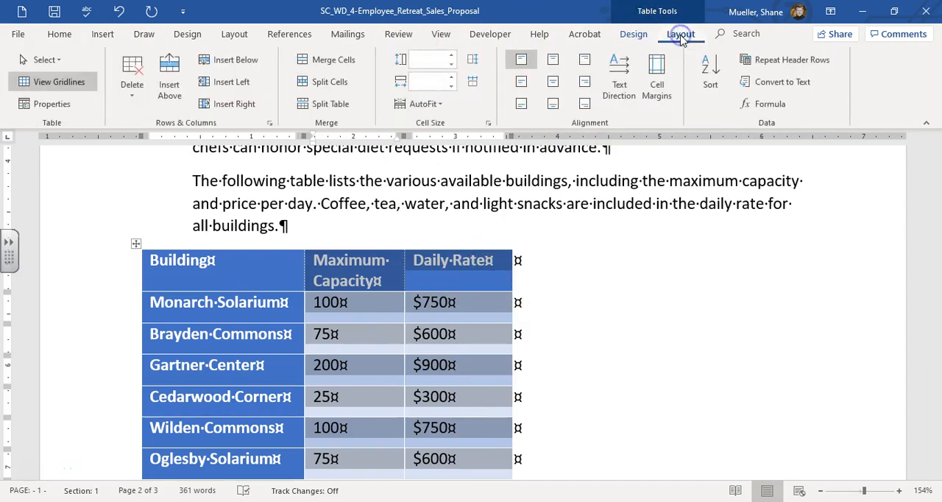
pyautogui.click(586, 87)
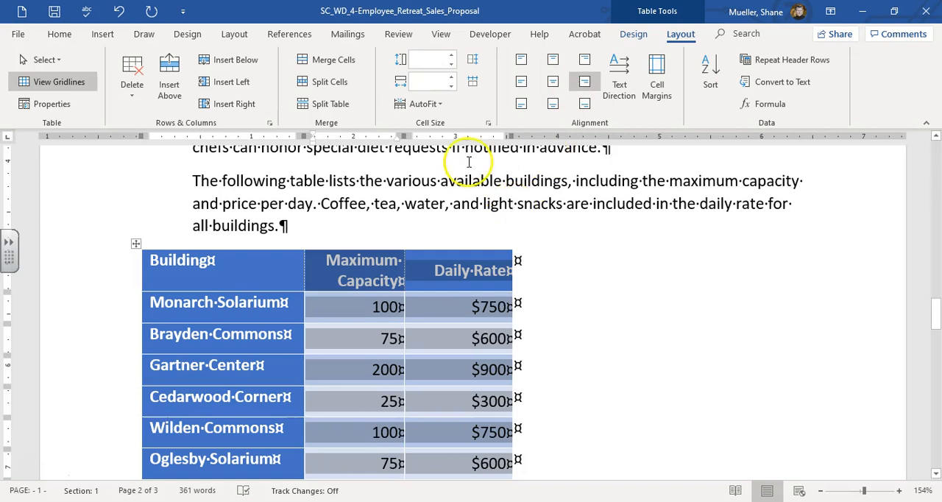
pyautogui.click(204, 246)
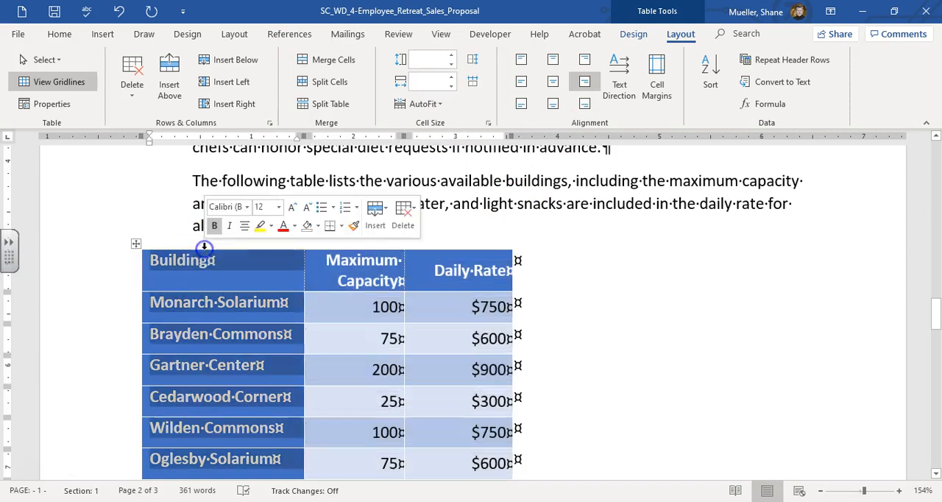
pyautogui.click(522, 84)
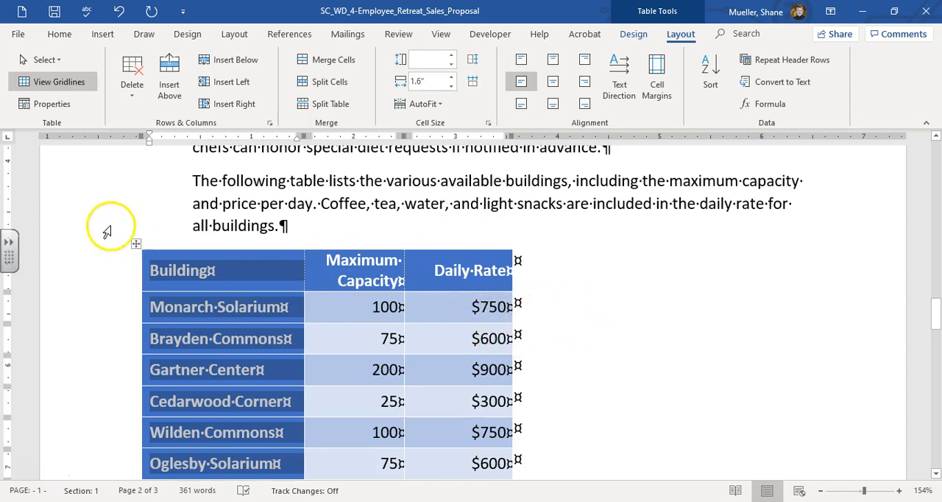
# Center the whole buildings table horizontally on the page
pyautogui.click(136, 245)
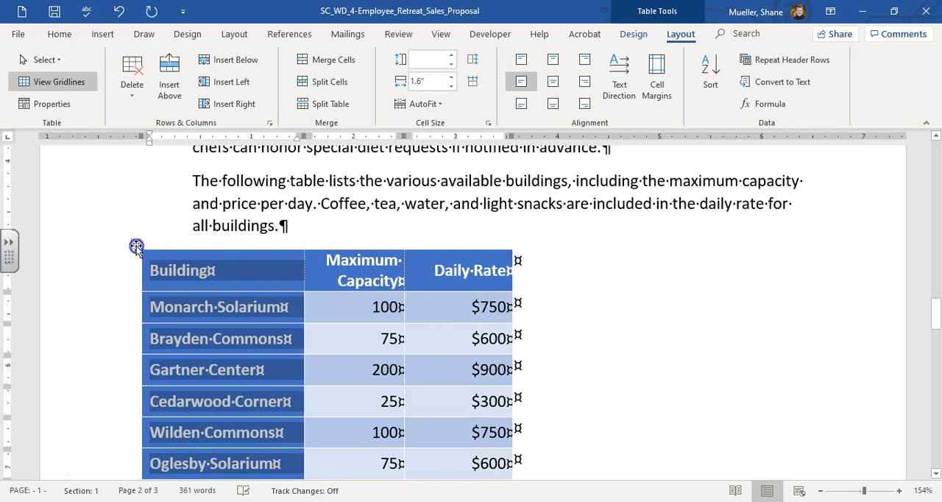
pyautogui.click(611, 309)
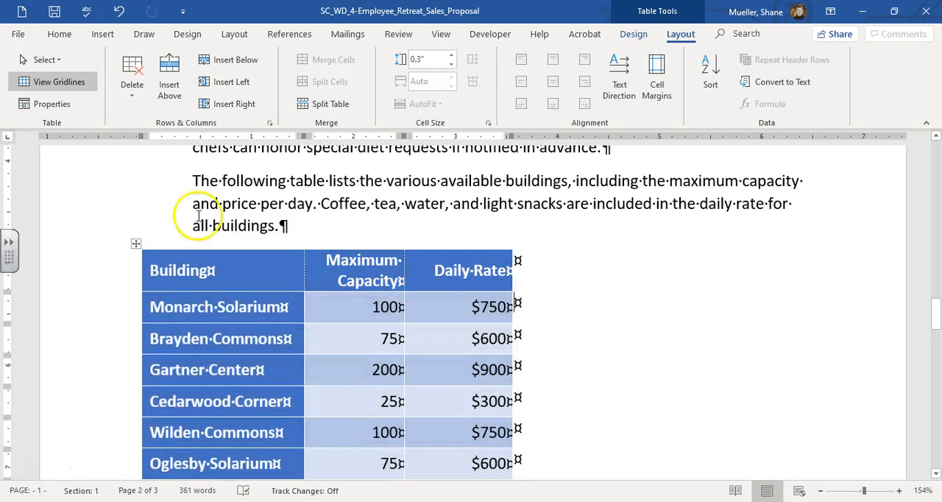
pyautogui.click(137, 245)
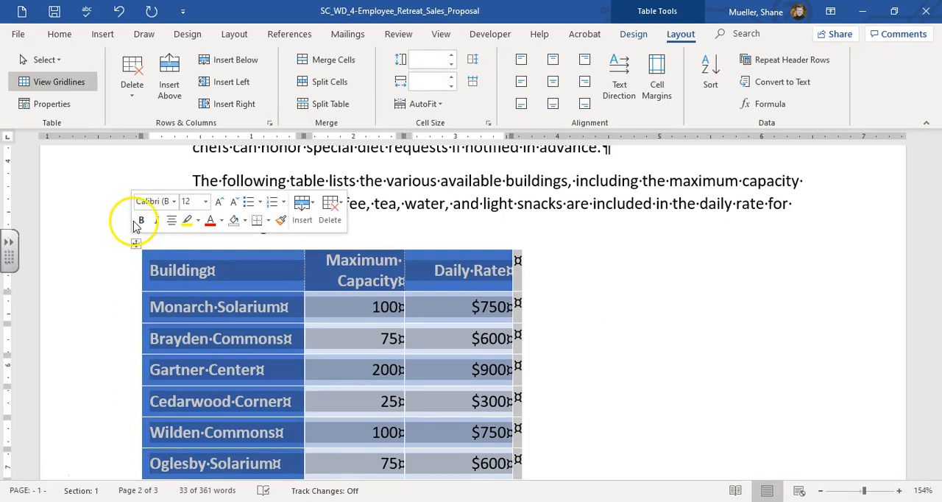
pyautogui.click(59, 34)
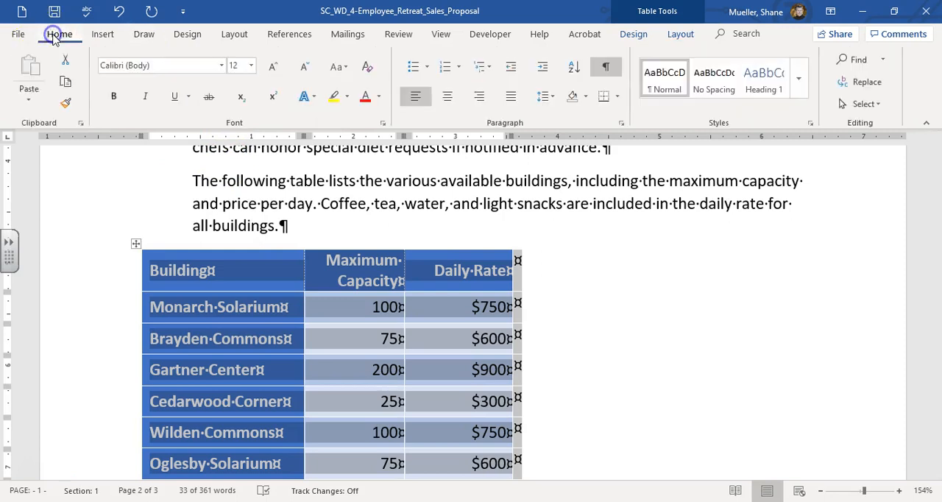
pyautogui.click(447, 99)
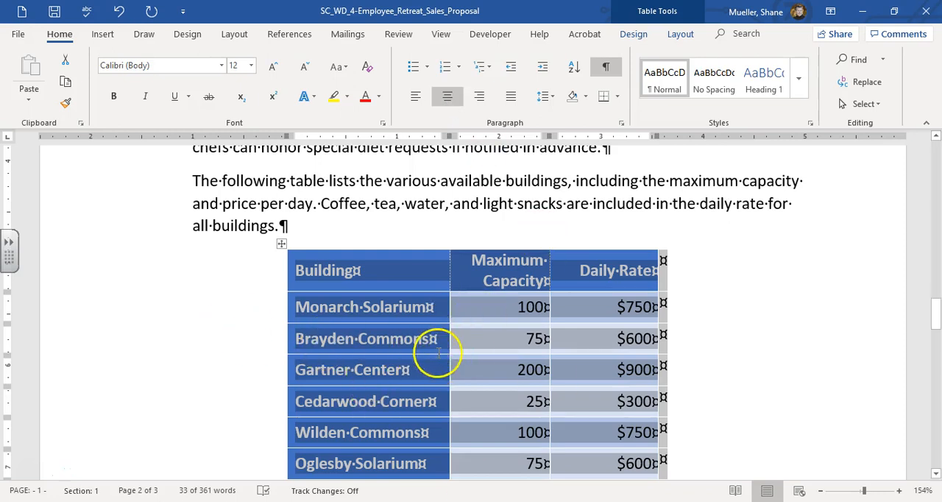
# Sort the whole buildings table by Building as text in ascending order, treating the first row as a header row
pyautogui.scroll(-1, 436, 353)
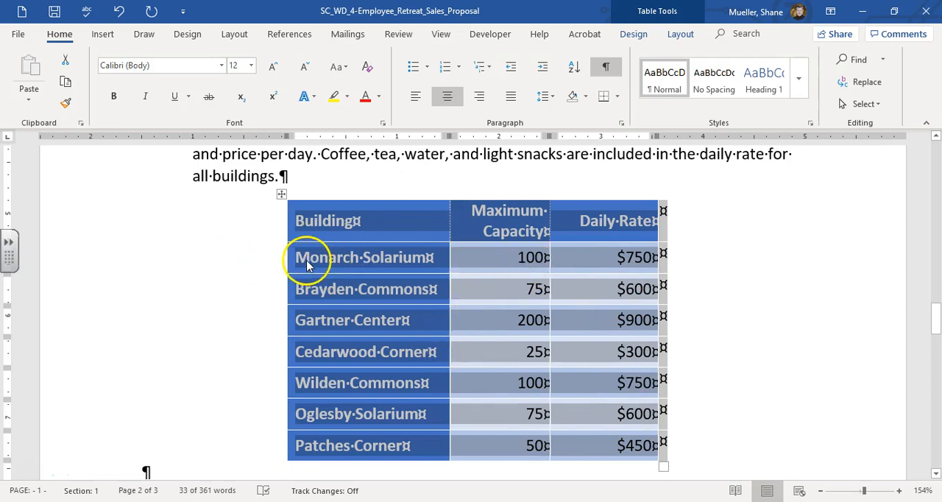
pyautogui.click(246, 265)
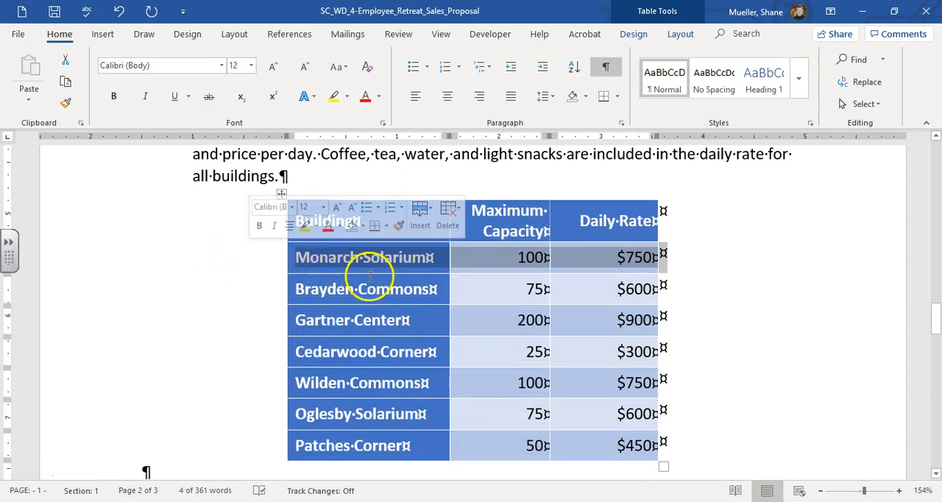
pyautogui.moveTo(239, 260); pyautogui.dragTo(237, 280)
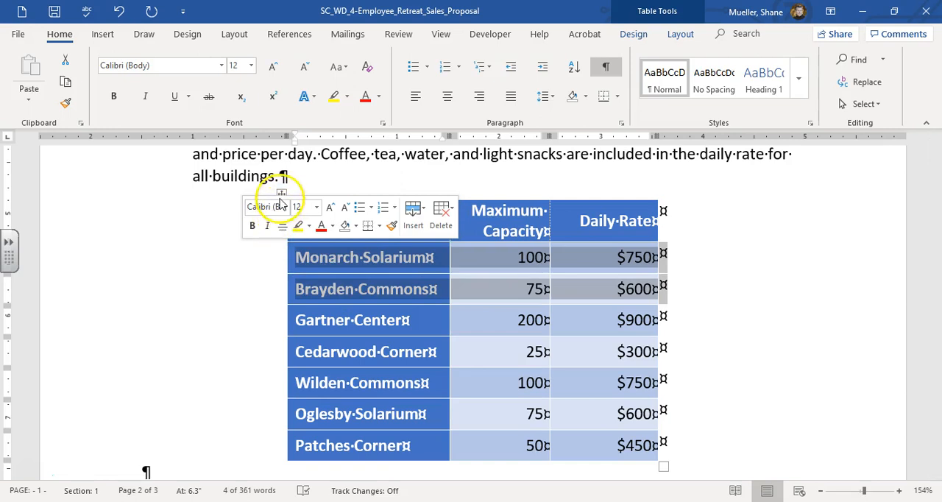
pyautogui.click(282, 193)
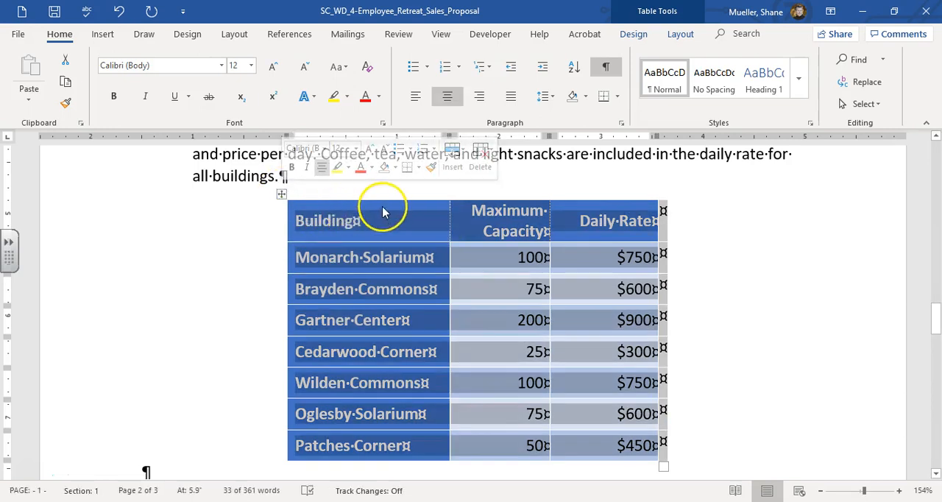
pyautogui.click(680, 35)
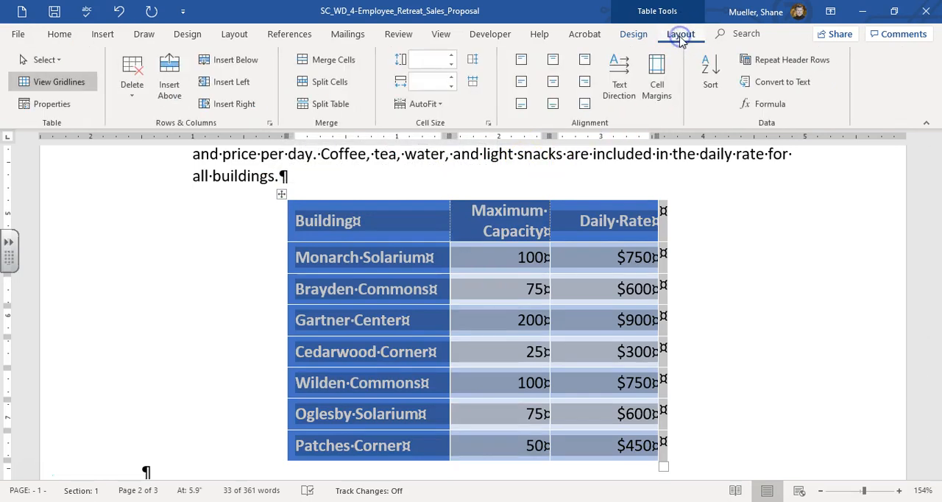
pyautogui.click(711, 68)
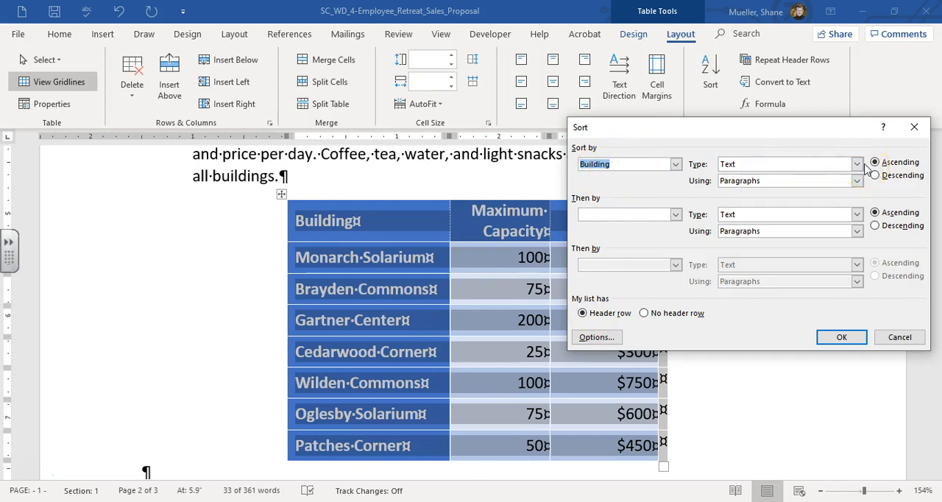
pyautogui.click(840, 337)
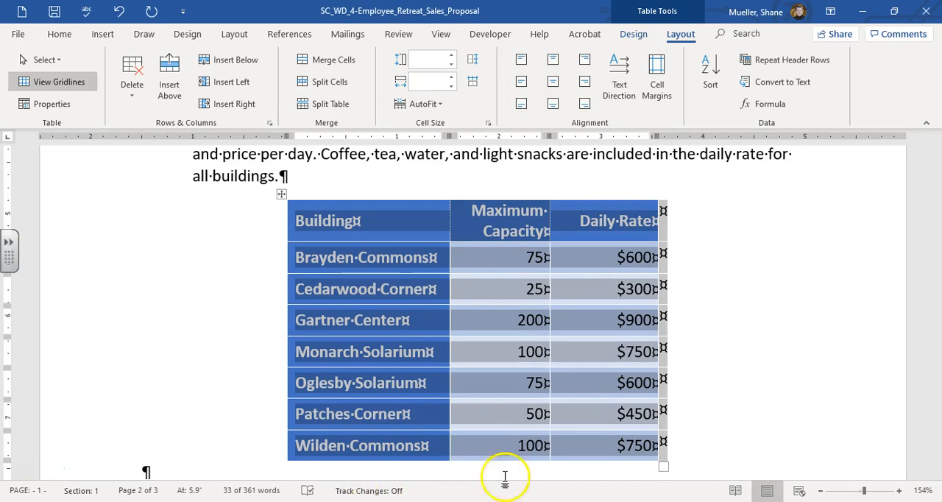
# Insert a blank row at the end of the buildings table, below Wilden Commons
pyautogui.click(282, 319)
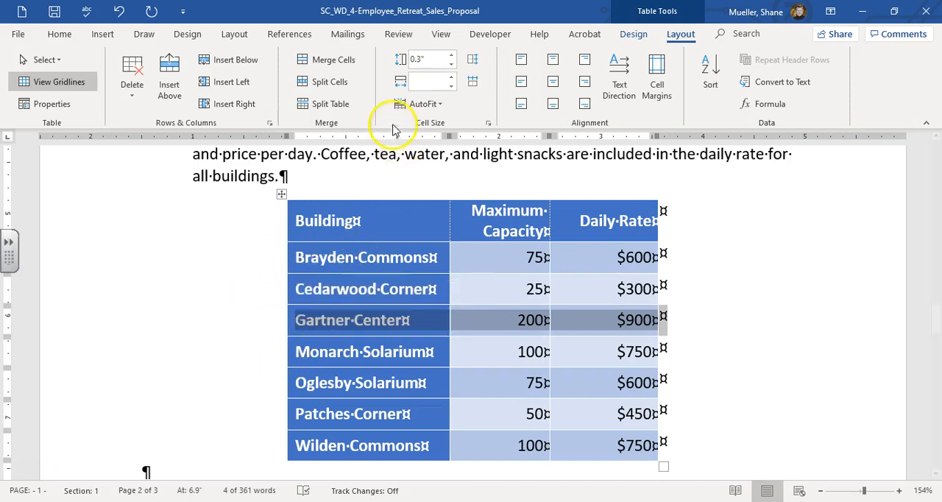
pyautogui.click(392, 266)
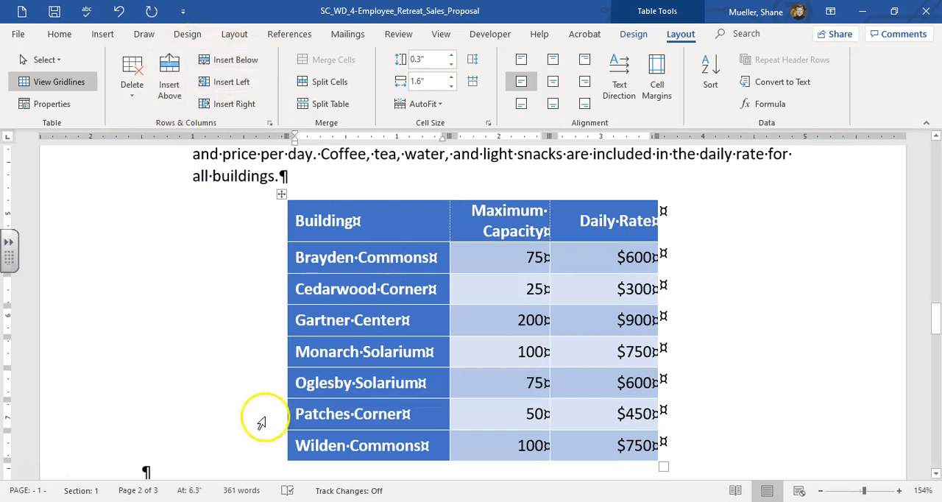
pyautogui.moveTo(282, 306)
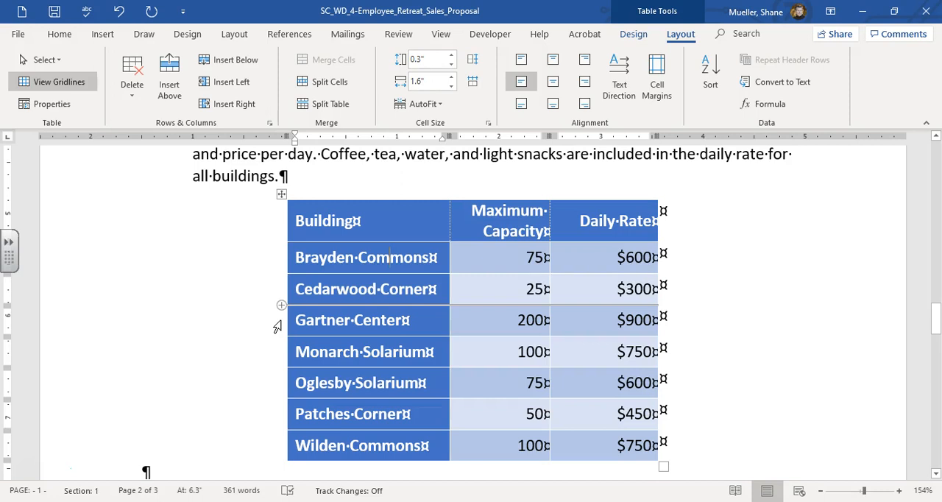
pyautogui.scroll(-1, 280, 434)
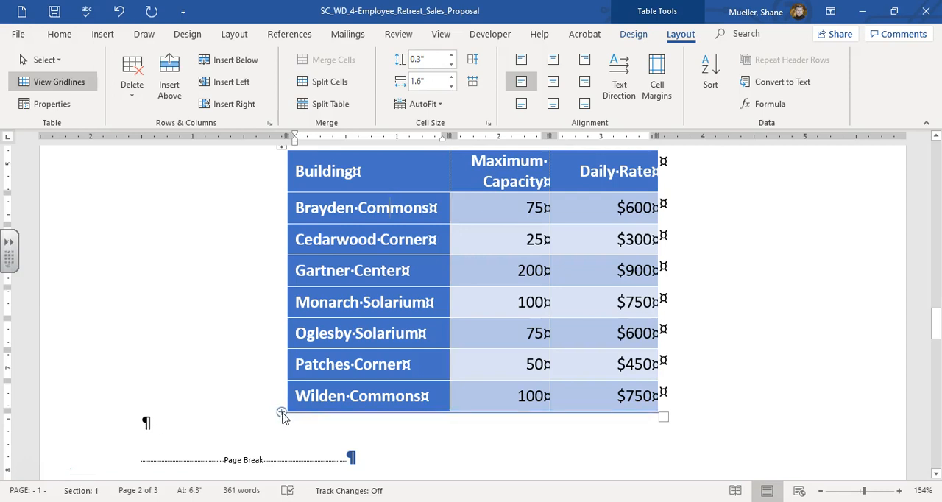
pyautogui.click(283, 414)
pyautogui.click(315, 434)
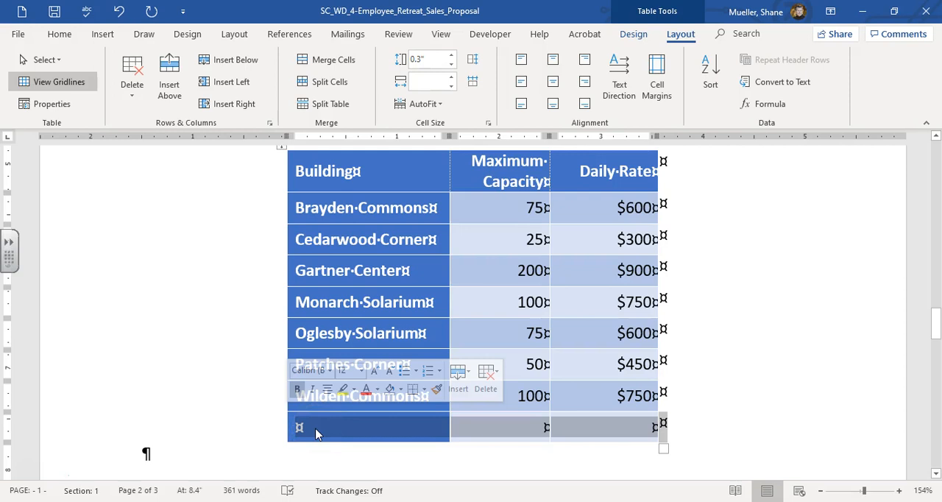
# Enter "Total – Entire Site" in the Building column of the blank last row
pyautogui.click(333, 431)
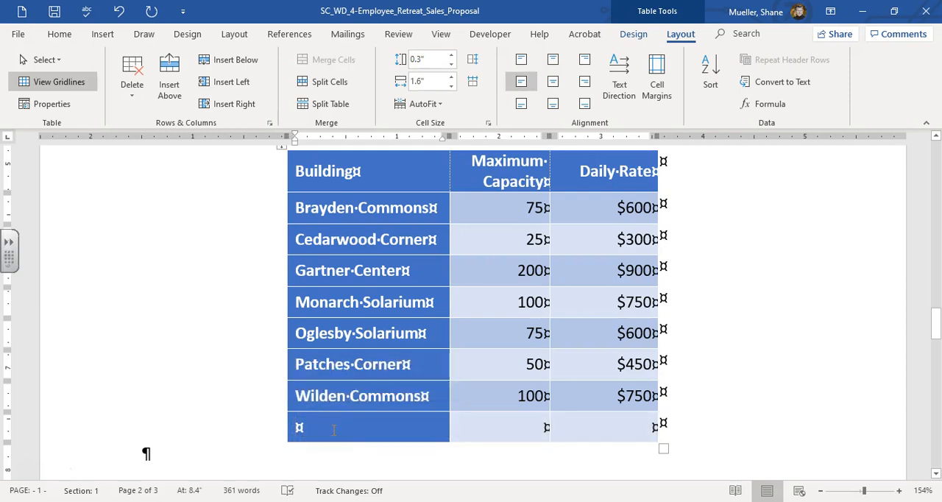
pyautogui.write('Total')
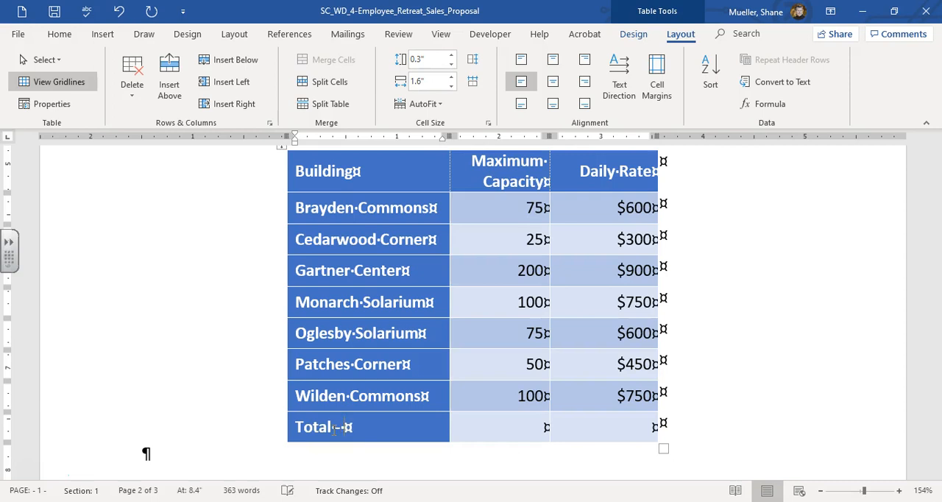
pyautogui.write(' - Entire Site')
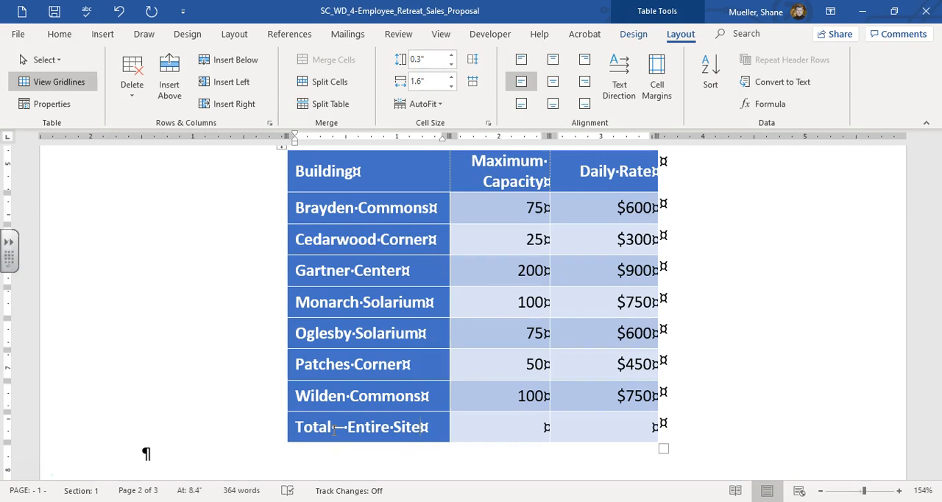
pyautogui.click(332, 428)
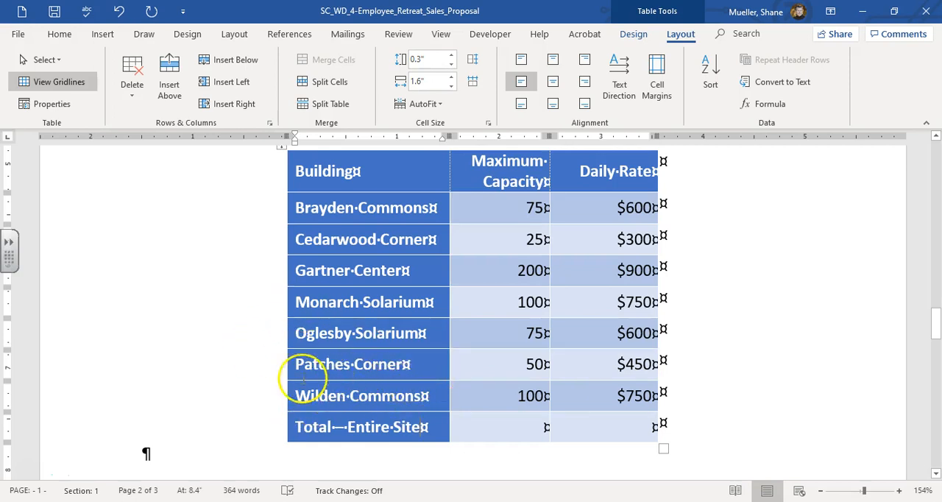
# Insert the formula =SUM(ABOVE) in the Maximum Capacity cell of the total row
pyautogui.moveTo(278, 395)
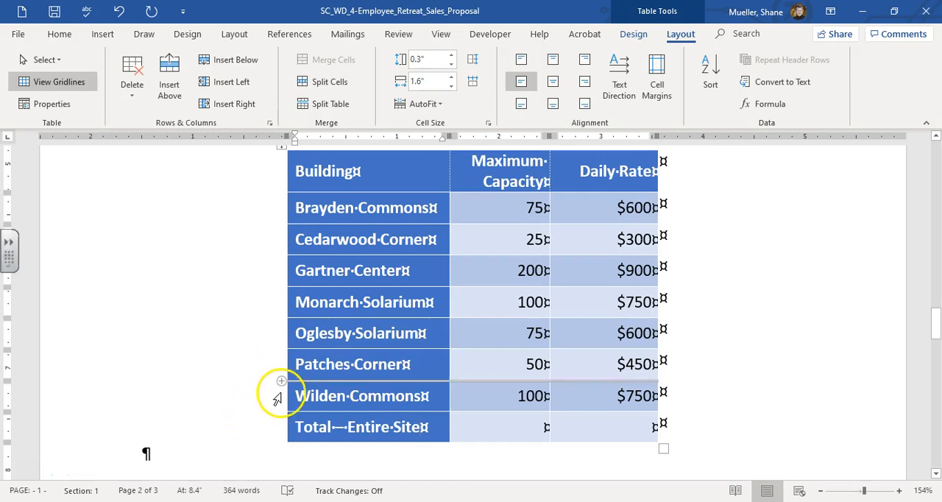
pyautogui.moveTo(276, 313)
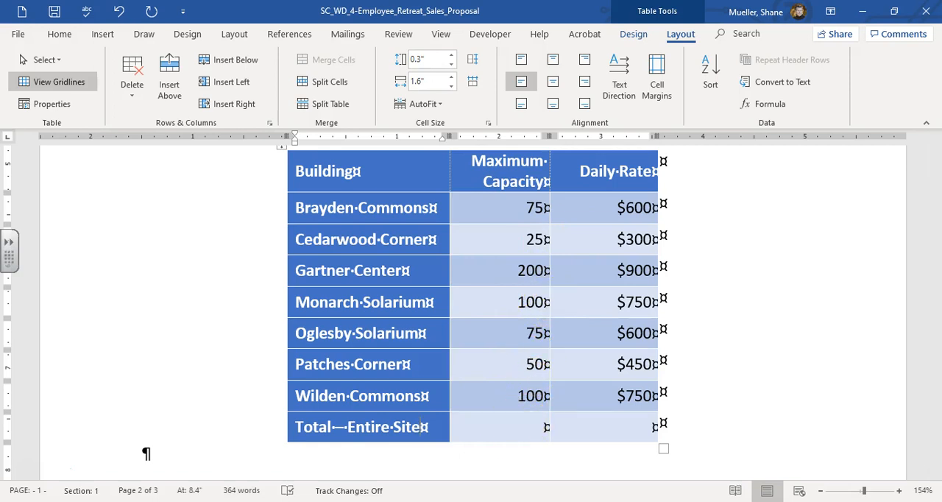
pyautogui.click(531, 431)
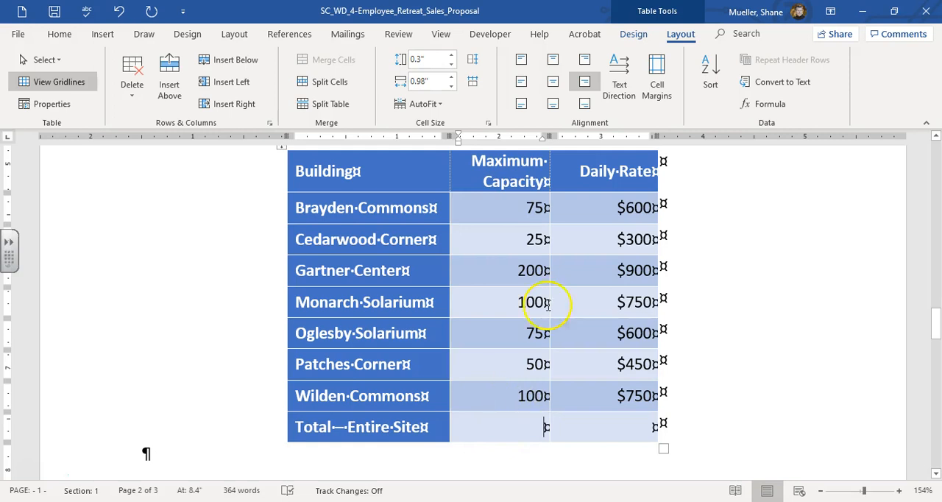
pyautogui.click(771, 106)
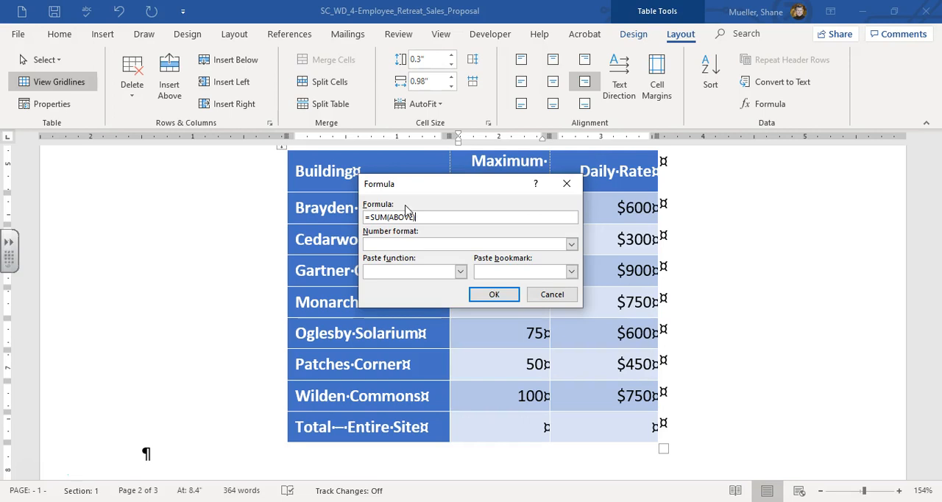
pyautogui.click(494, 295)
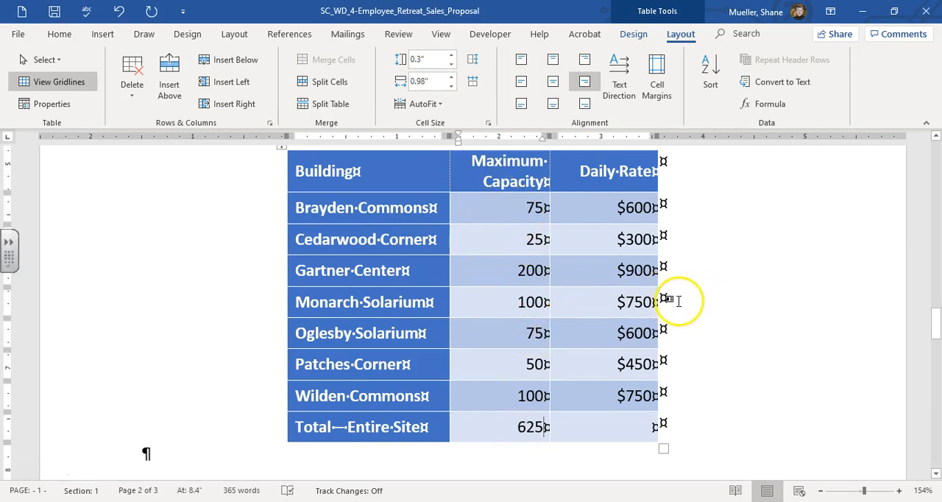
# Insert the formula =SUM(ABOVE) in the total row's Daily Rate cell with the number format $#,##0;($#,##0)
pyautogui.click(655, 428)
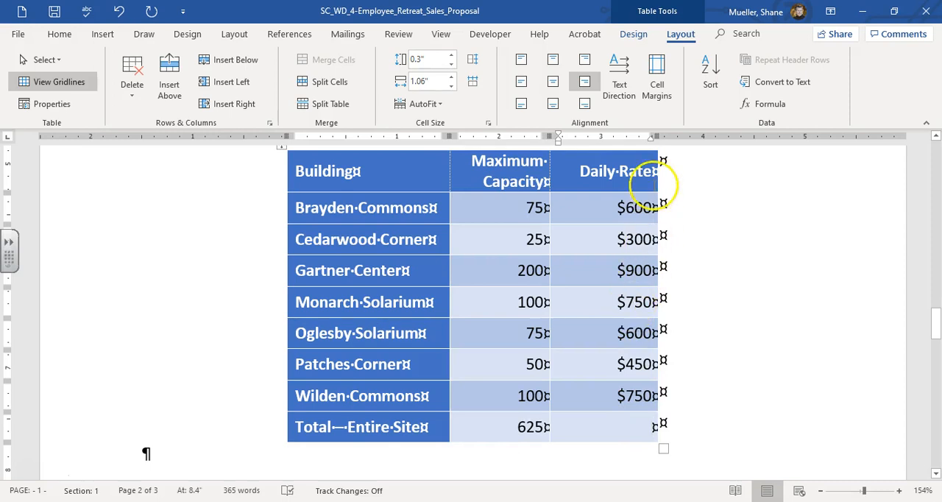
pyautogui.click(764, 104)
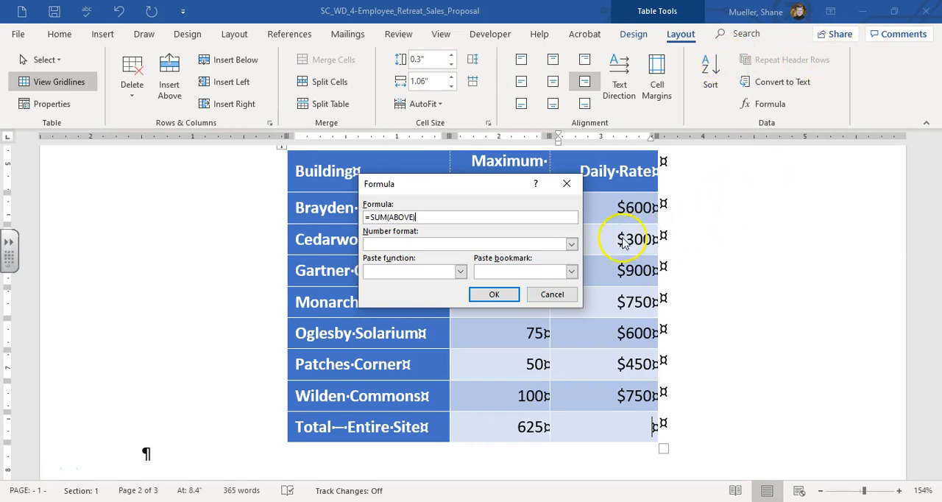
pyautogui.click(572, 243)
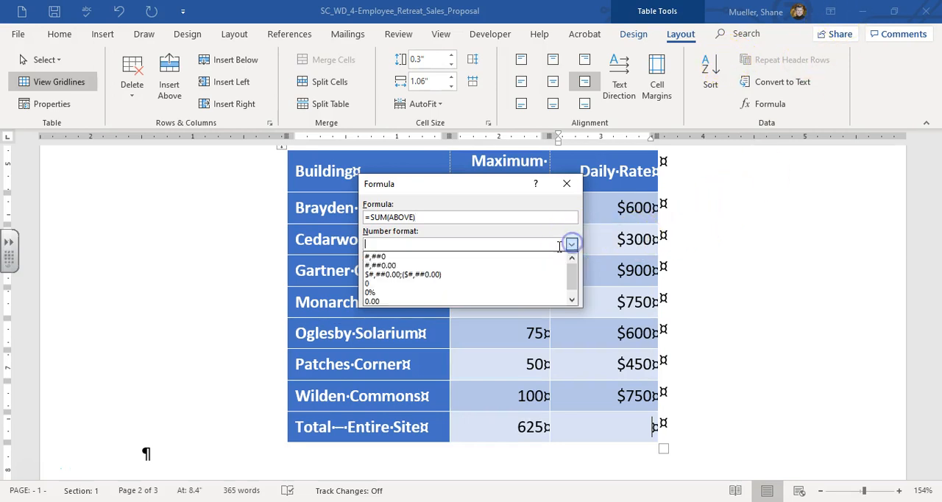
pyautogui.click(409, 274)
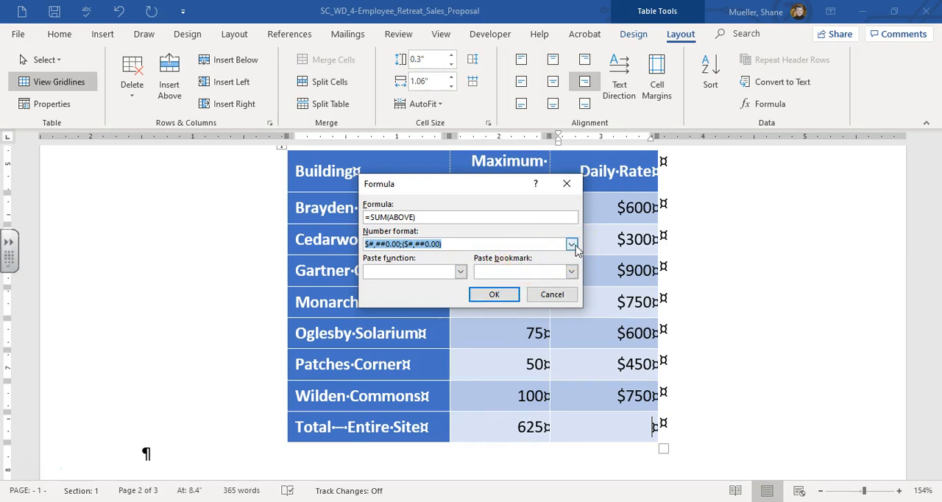
pyautogui.click(452, 244)
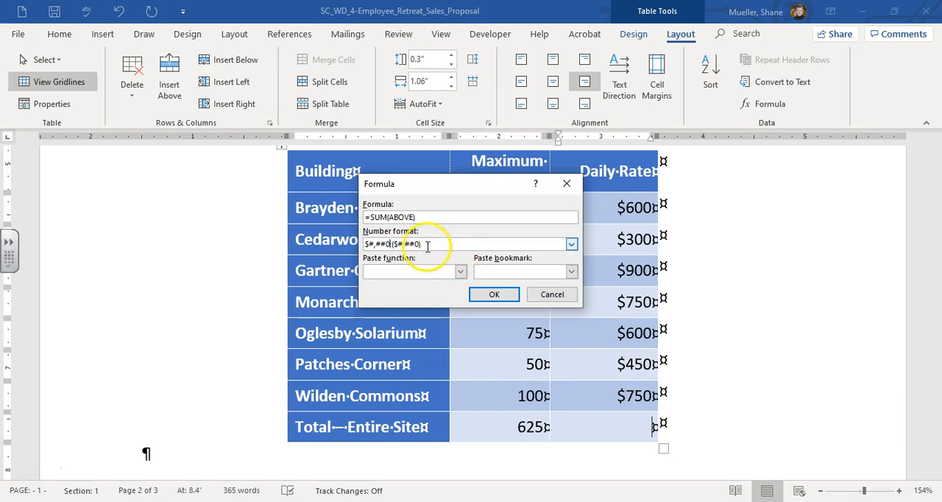
pyautogui.click(495, 295)
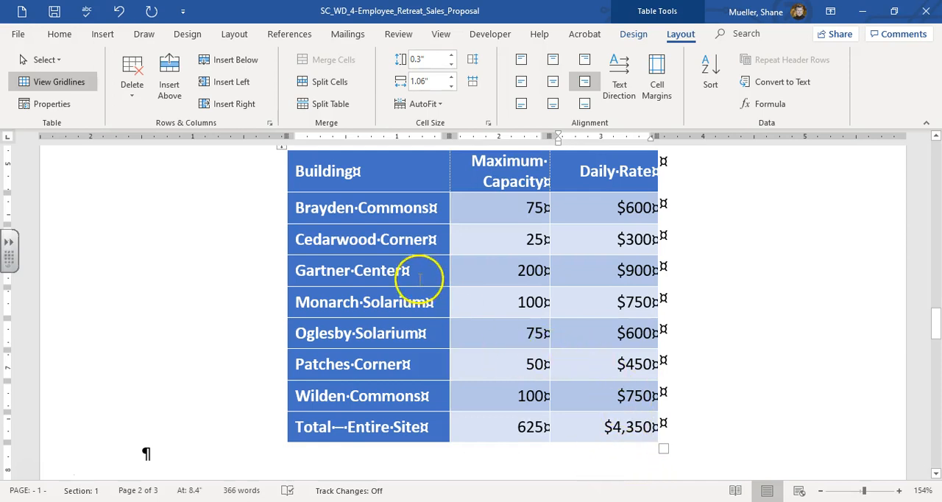
# Allow spacing between cells in the buildings table and set the default cell spacing to 0.02"
pyautogui.click(526, 217)
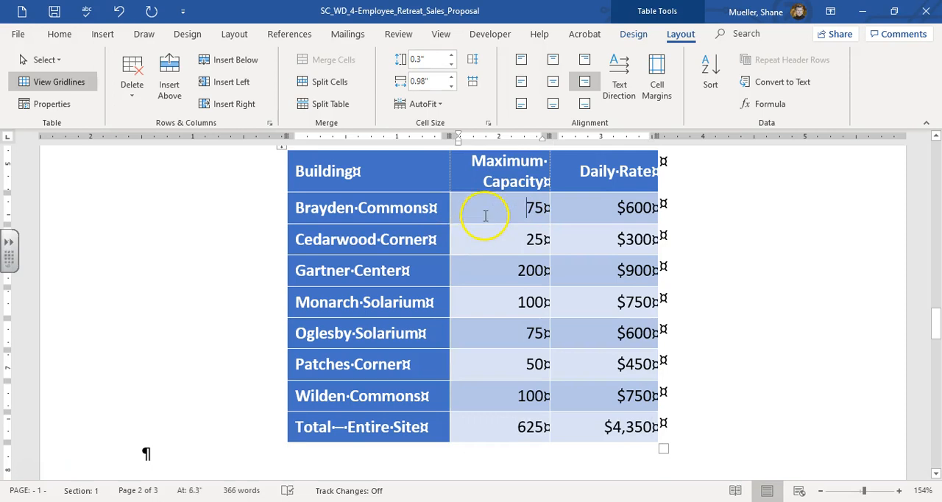
pyautogui.scroll(3, 439, 175)
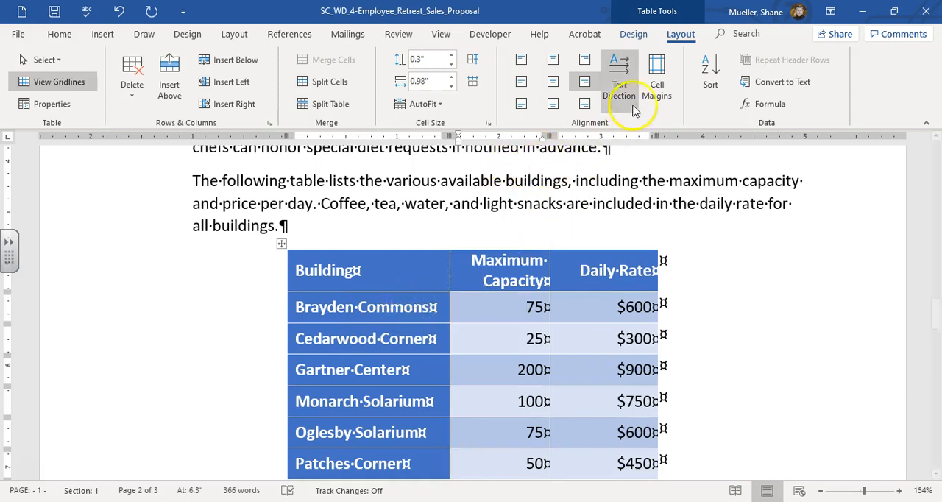
pyautogui.click(657, 78)
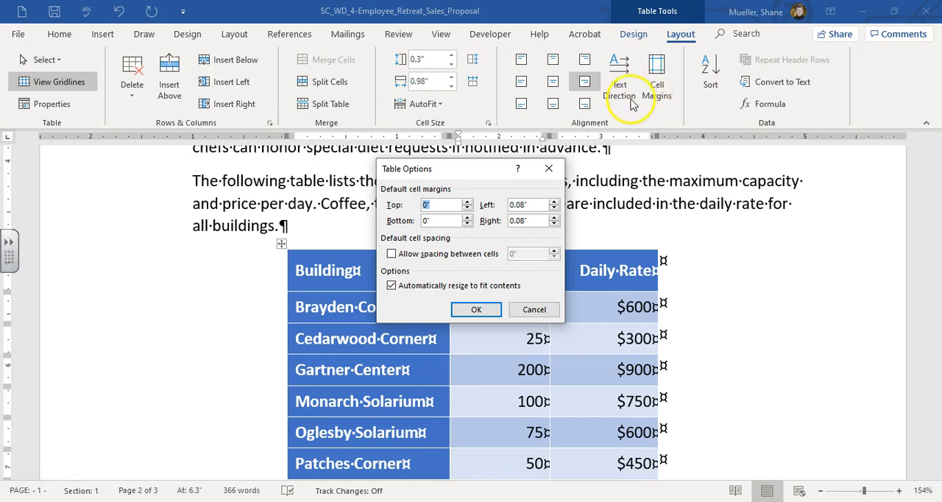
pyautogui.click(391, 253)
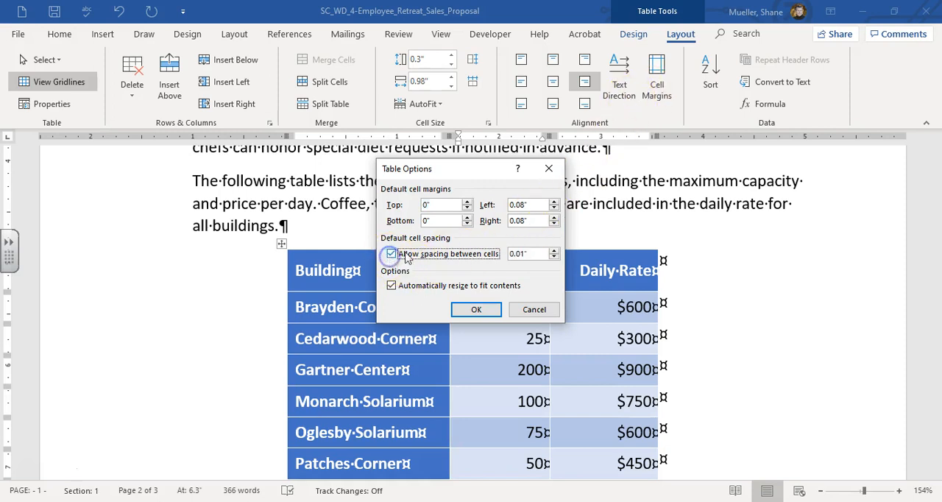
pyautogui.click(555, 250)
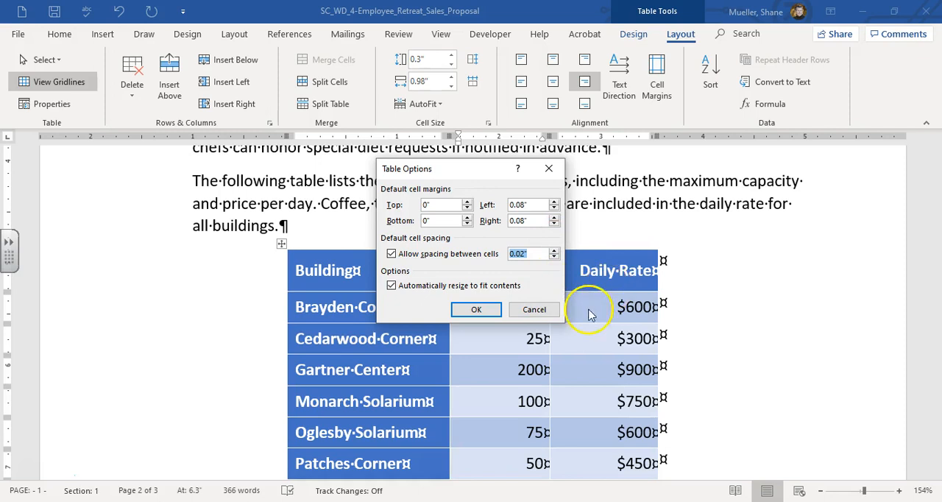
pyautogui.moveTo(487, 170); pyautogui.dragTo(189, 263)
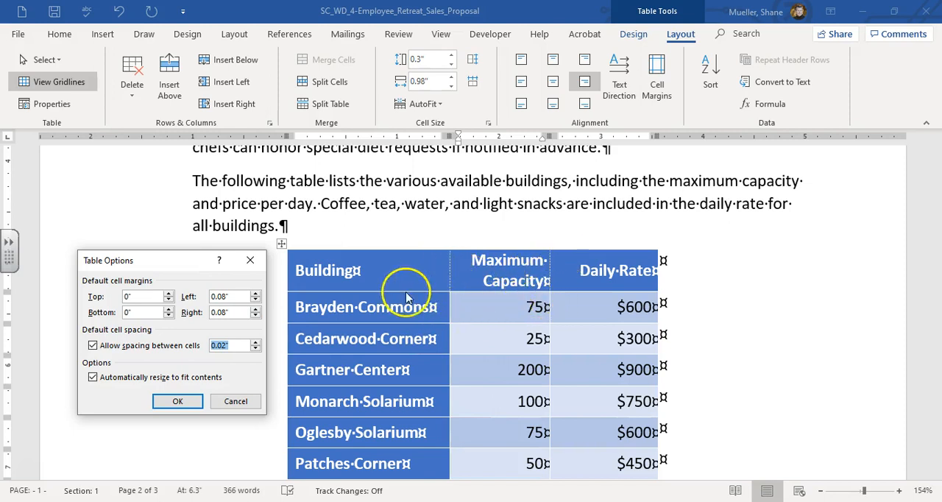
pyautogui.click(178, 403)
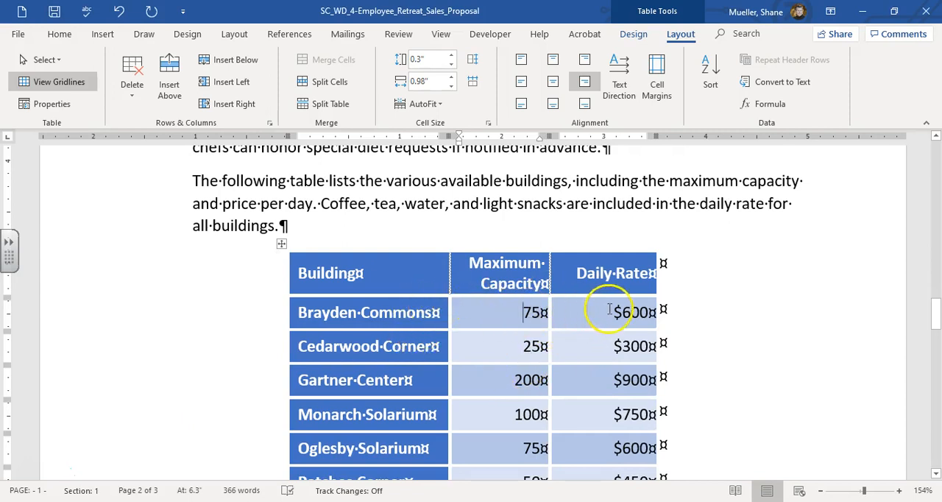
# Set the buildings table's default cell margins to 0.02" for top and bottom and 0.1" for left and right
pyautogui.click(795, 354)
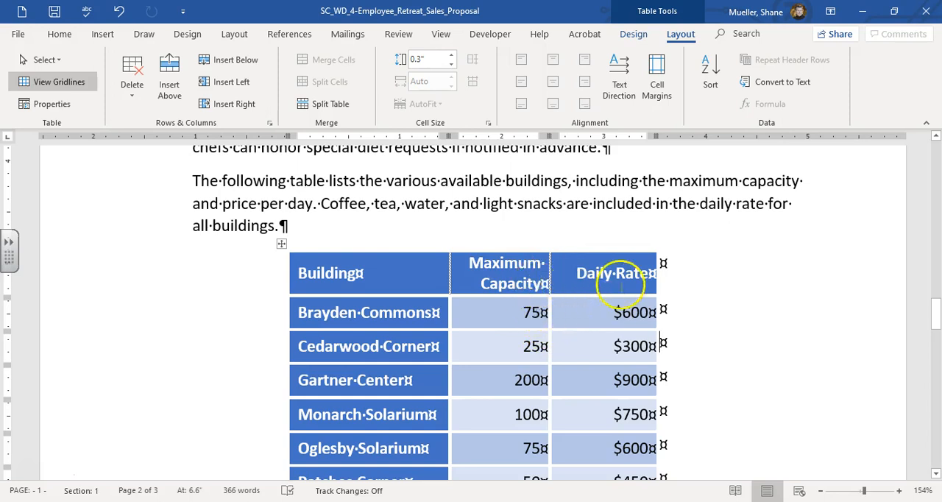
pyautogui.click(533, 356)
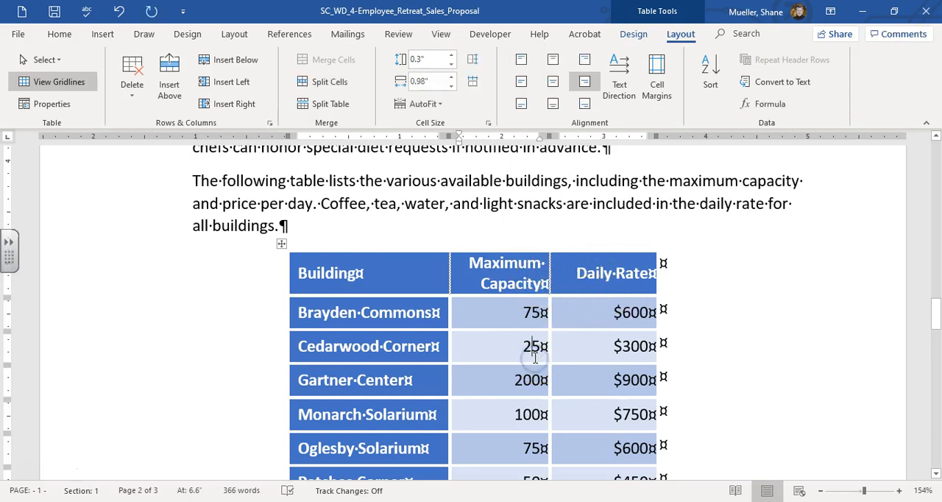
pyautogui.click(659, 76)
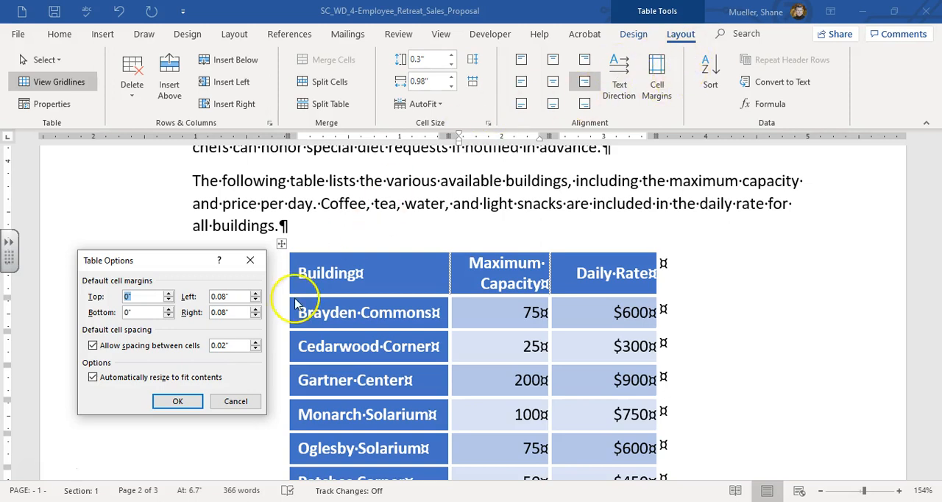
pyautogui.moveTo(160, 262); pyautogui.dragTo(535, 178)
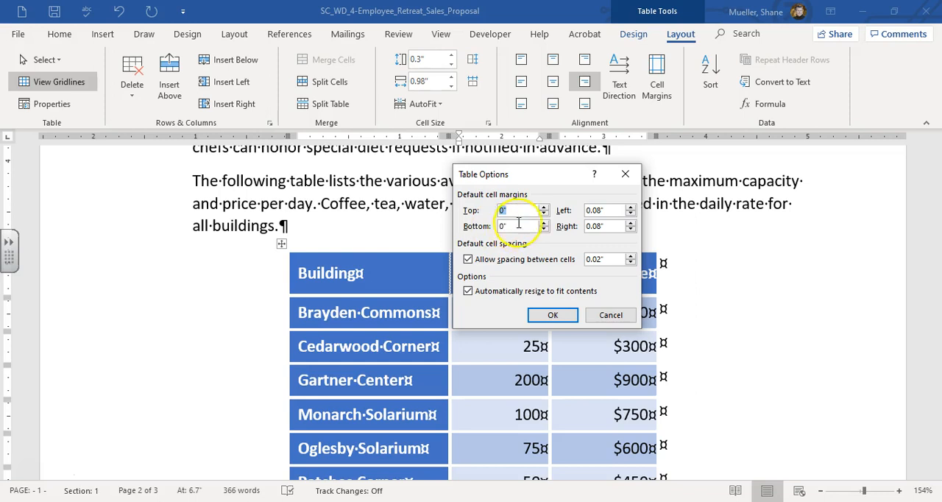
pyautogui.click(544, 208)
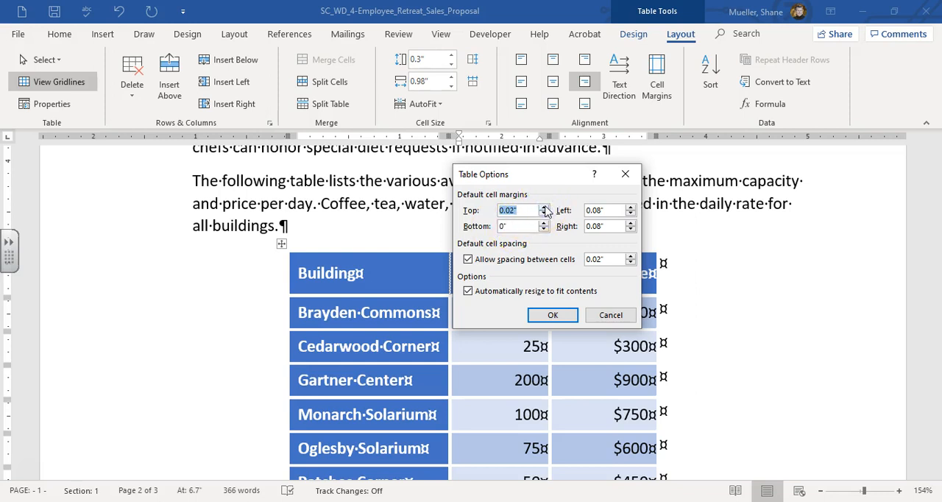
pyautogui.click(543, 223)
pyautogui.click(543, 223)
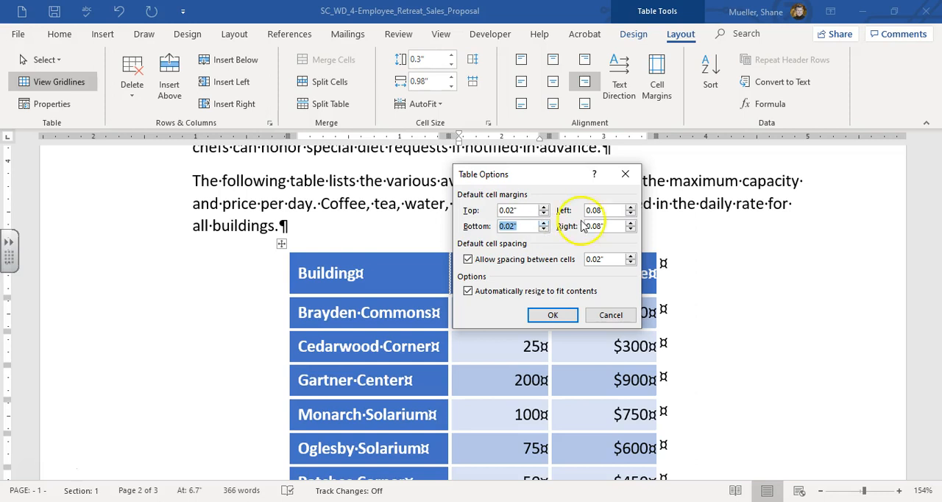
pyautogui.click(629, 209)
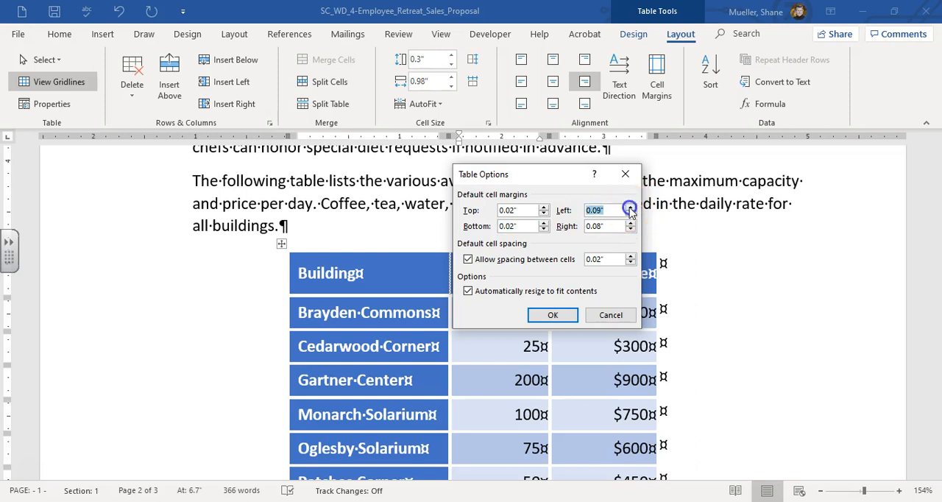
pyautogui.click(629, 209)
pyautogui.click(630, 222)
pyautogui.click(630, 222)
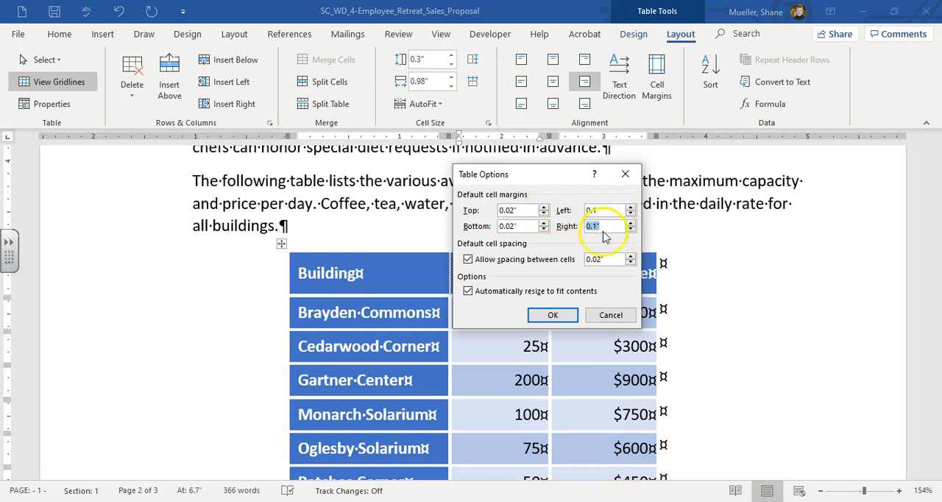
pyautogui.click(553, 316)
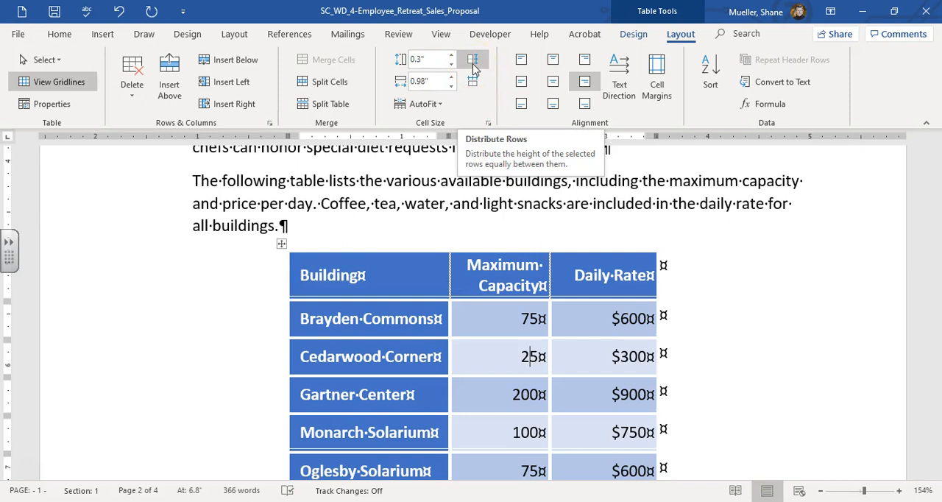
# Try distributing the width of all columns in the buildings table equally, and undo the change
pyautogui.click(474, 87)
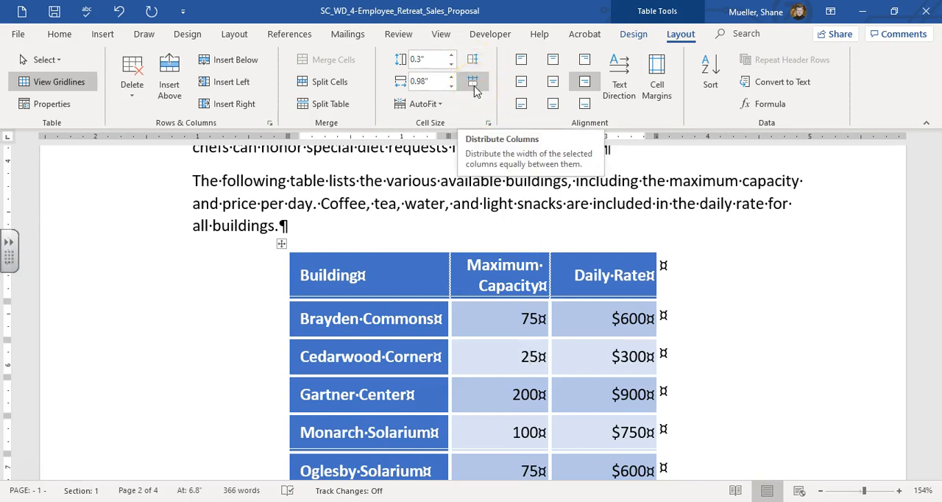
pyautogui.click(282, 244)
pyautogui.click(475, 87)
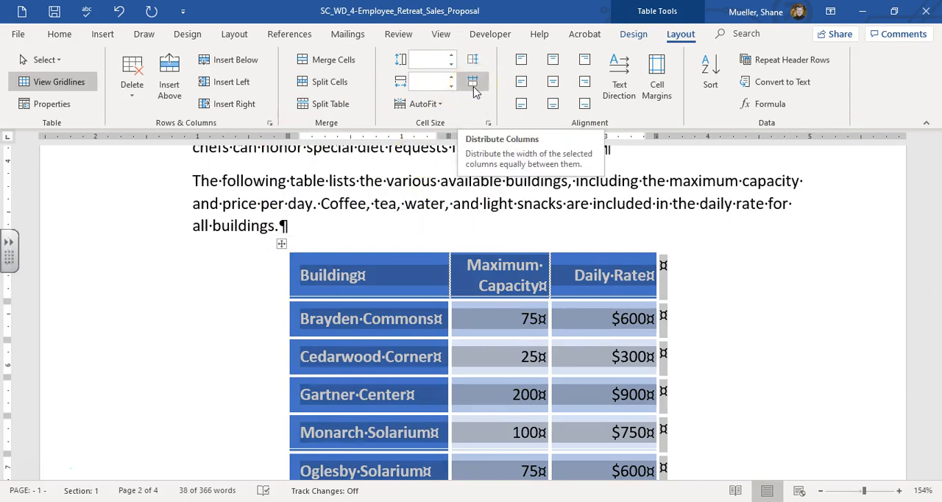
pyautogui.click(474, 87)
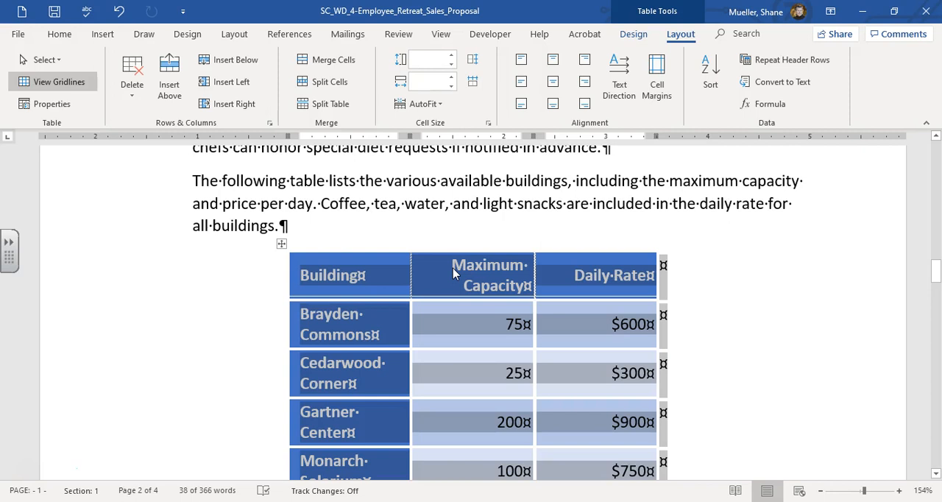
pyautogui.scroll(-3, 515, 305)
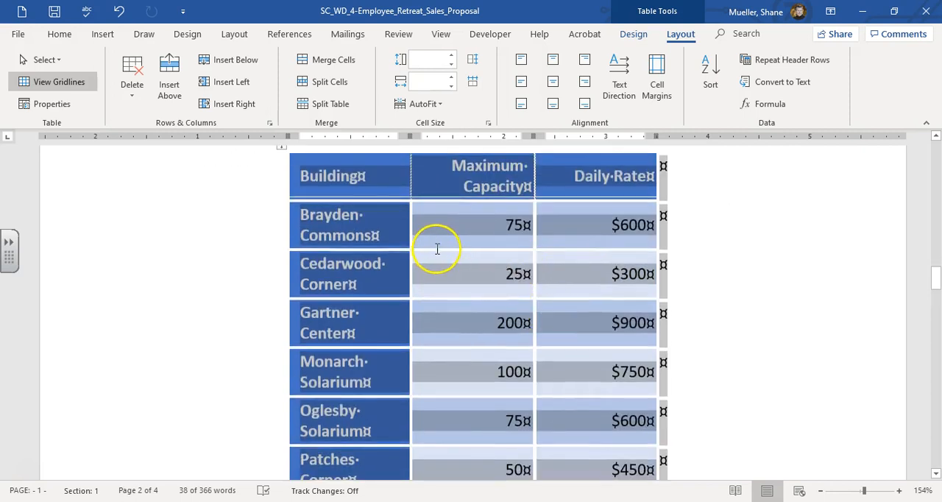
pyautogui.click(118, 10)
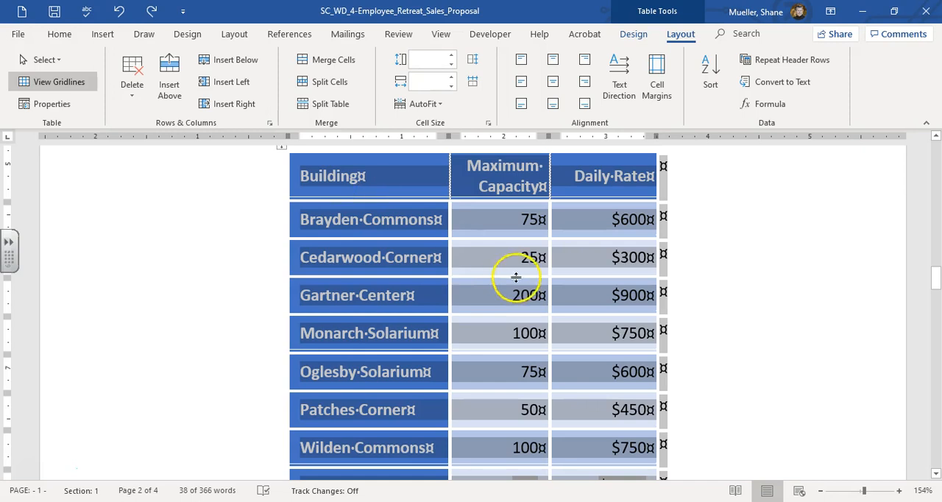
# Distribute the width of only the Maximum Capacity and Daily Rate columns of the buildings table equally
pyautogui.scroll(1, 611, 213)
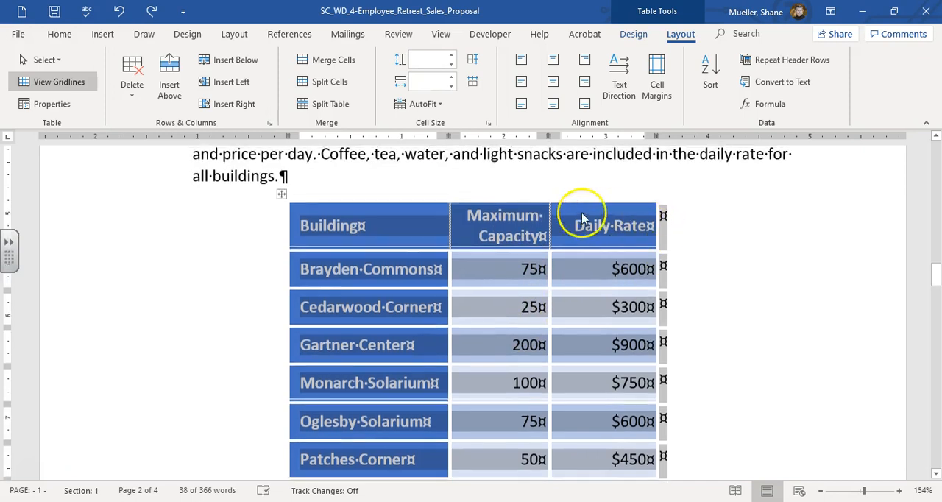
pyautogui.click(524, 209)
pyautogui.moveTo(509, 197); pyautogui.dragTo(567, 200)
pyautogui.click(473, 80)
pyautogui.click(474, 80)
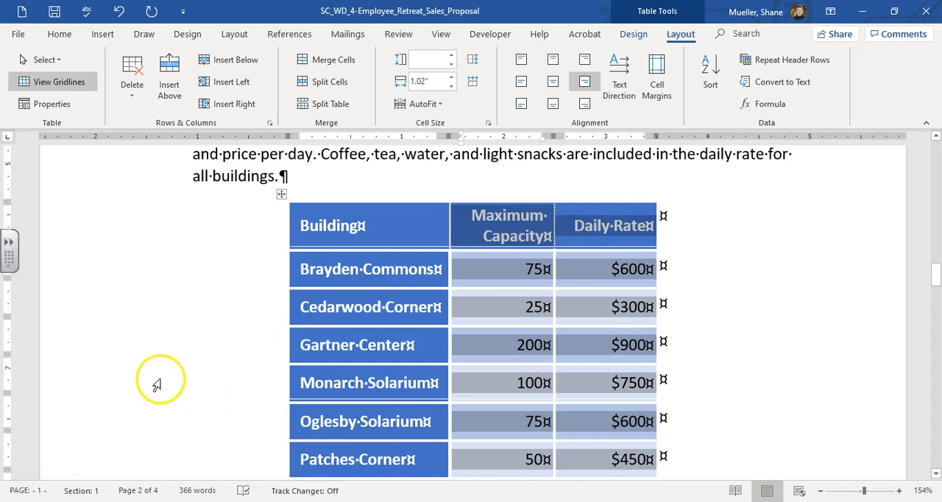
# Delete the blank paragraph below the buildings table so that the page break directly follows the table
pyautogui.scroll(-3, 157, 385)
pyautogui.click(202, 300)
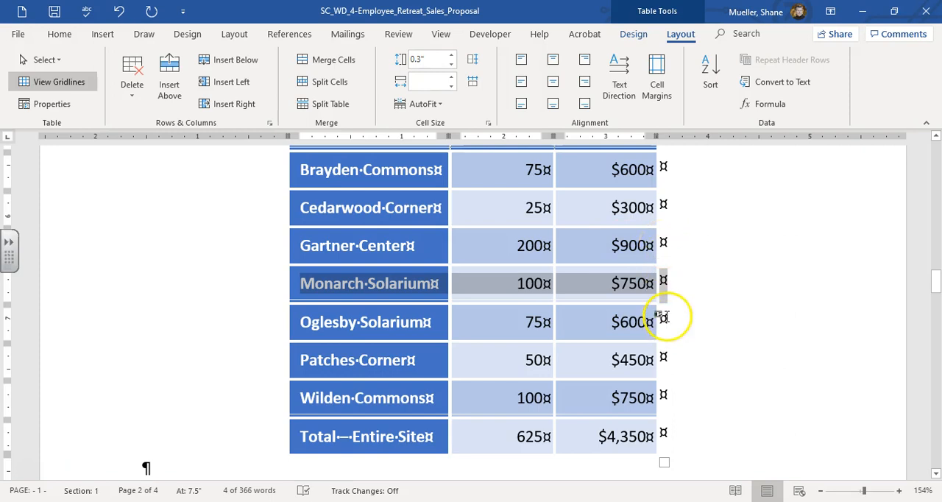
pyautogui.scroll(-6, 663, 316)
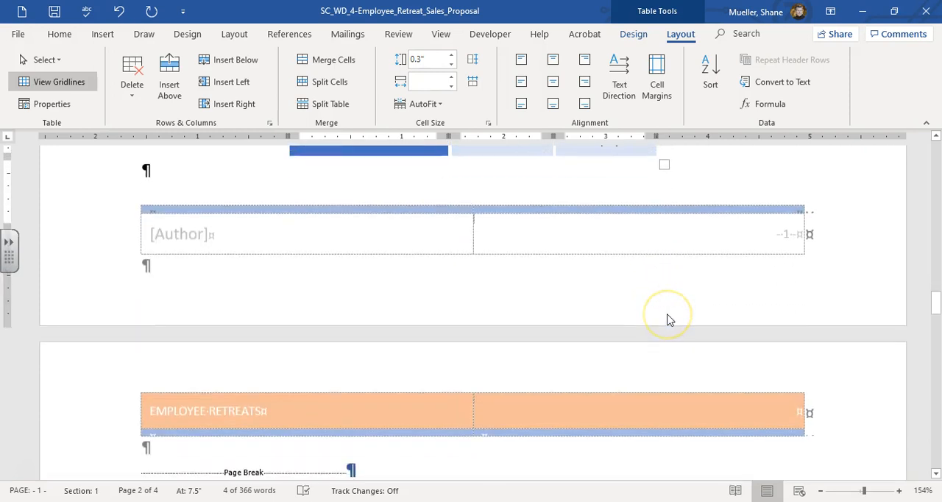
pyautogui.scroll(3, 665, 315)
pyautogui.scroll(-3, 667, 316)
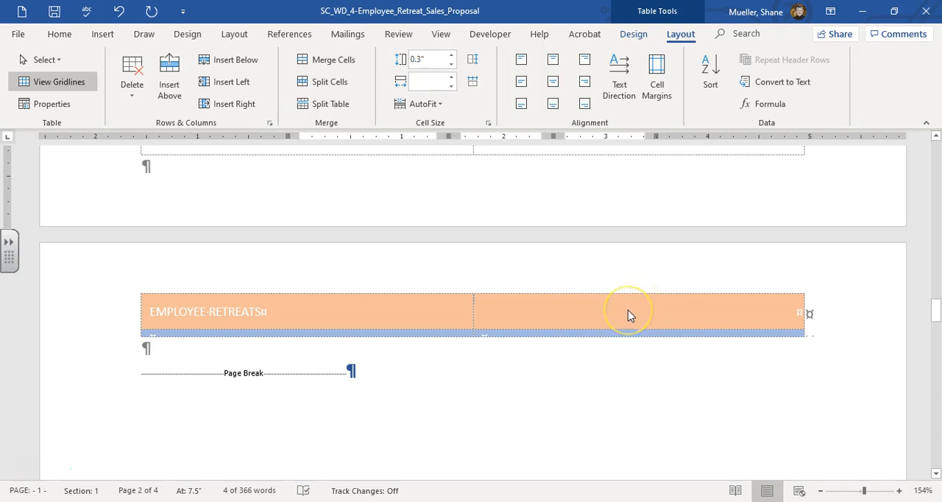
pyautogui.scroll(3, 627, 314)
pyautogui.scroll(3, 628, 315)
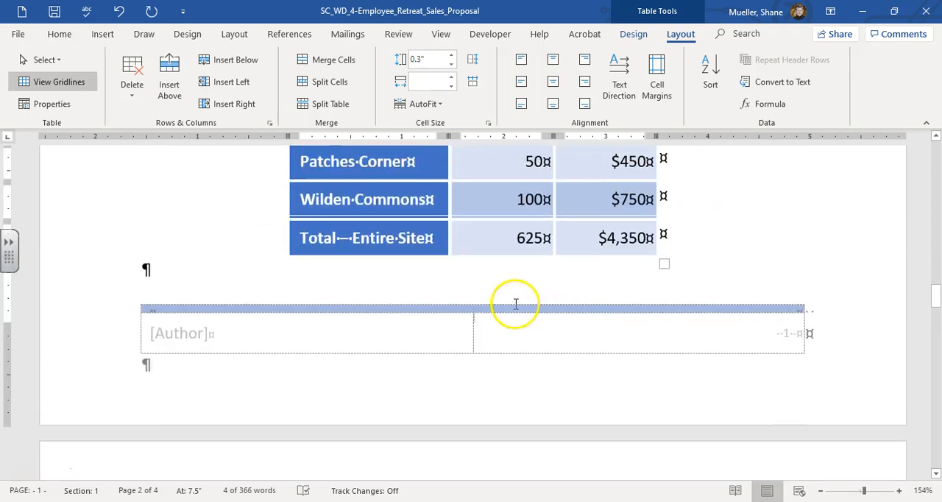
pyautogui.click(237, 269)
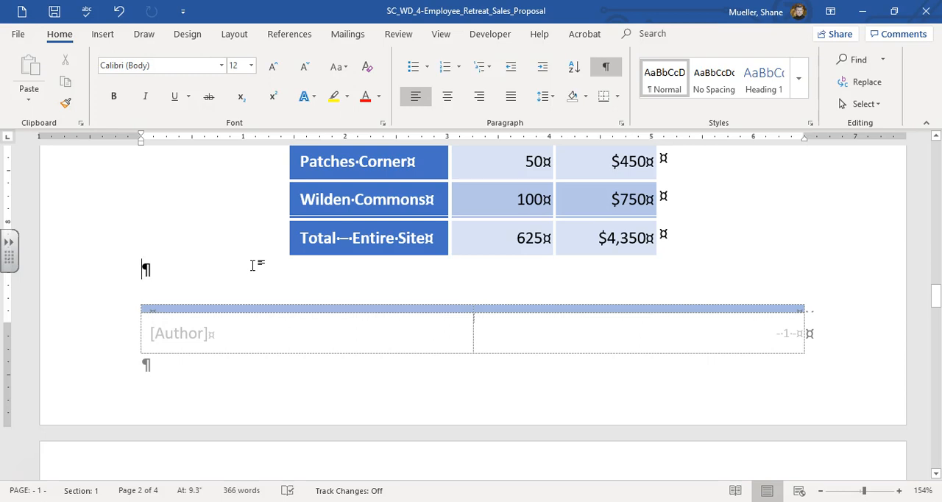
pyautogui.hotkey('ctrl', 'Return')
# Examine the page break below the buildings table, the Team Building Activities page and the table under Dining and Team Building Activity Fees
pyautogui.scroll(1, 245, 292)
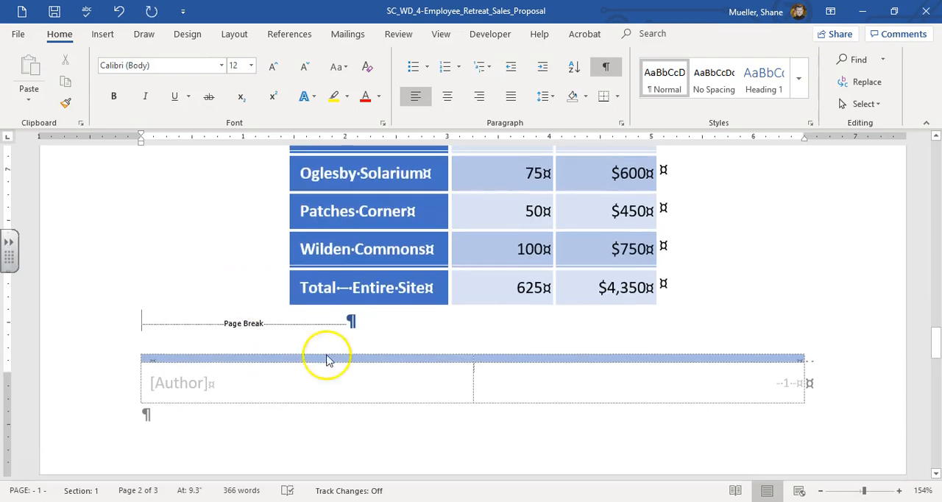
pyautogui.scroll(-6, 331, 347)
pyautogui.scroll(-2, 328, 338)
pyautogui.scroll(5, 331, 309)
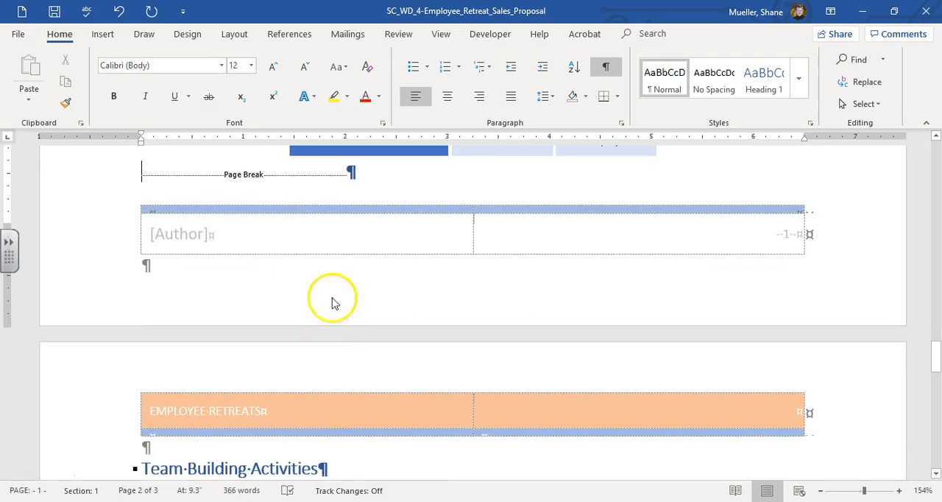
pyautogui.scroll(2, 392, 294)
pyautogui.scroll(-6, 288, 348)
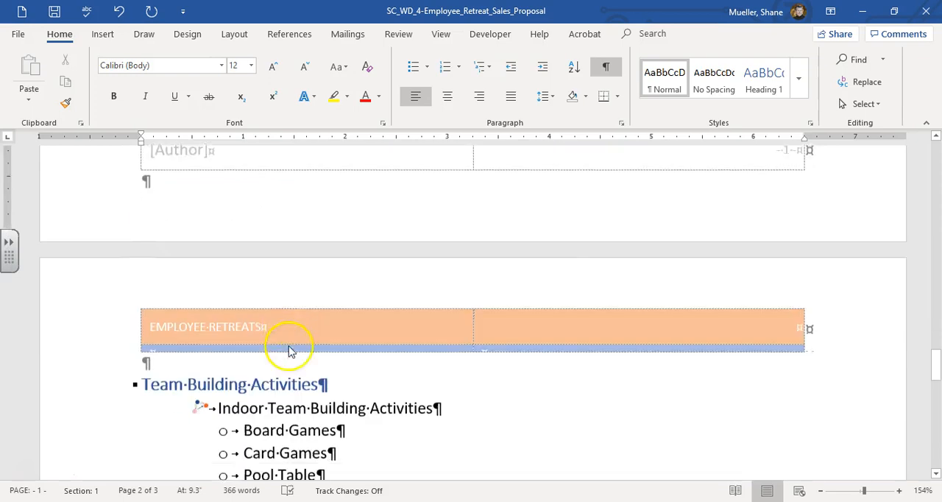
pyautogui.scroll(3, 283, 333)
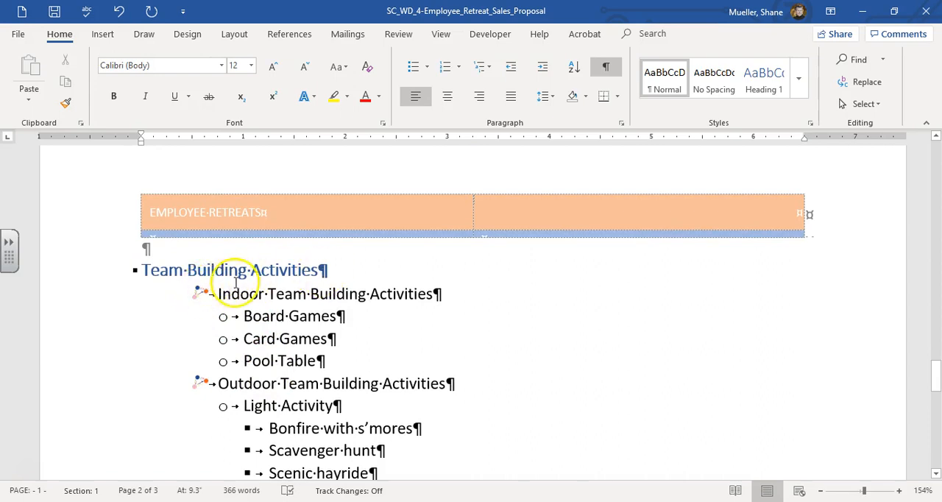
pyautogui.click(259, 276)
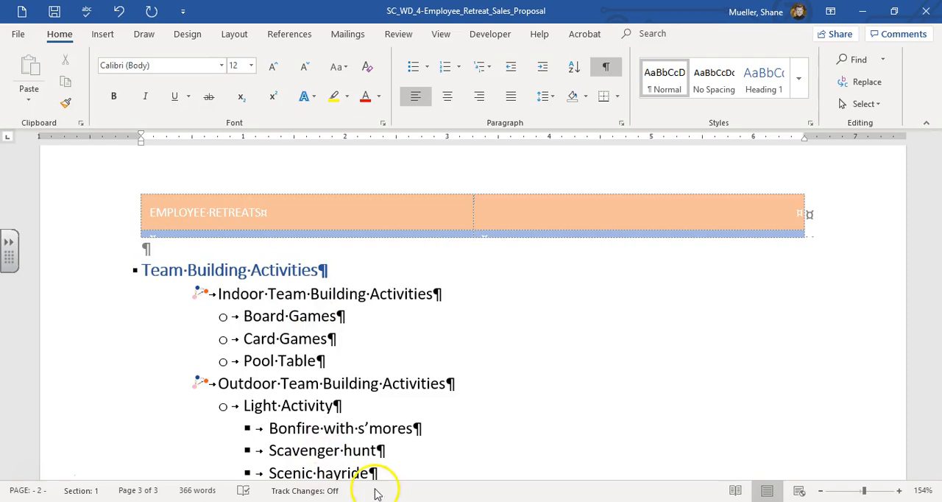
pyautogui.rightClick(31, 470)
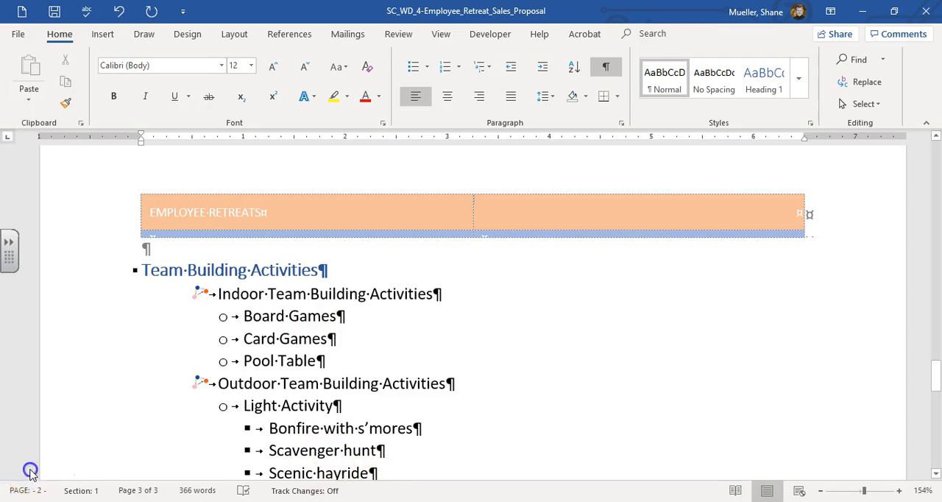
pyautogui.scroll(-10, 139, 458)
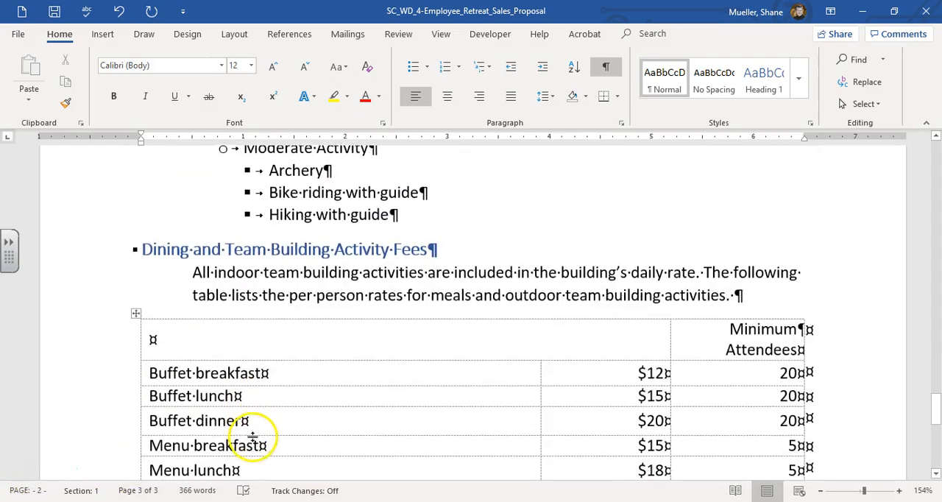
# Hide the gridlines of the table under Dining and Team Building Activity Fees, and show them again
pyautogui.scroll(4, 253, 436)
pyautogui.scroll(-3, 272, 431)
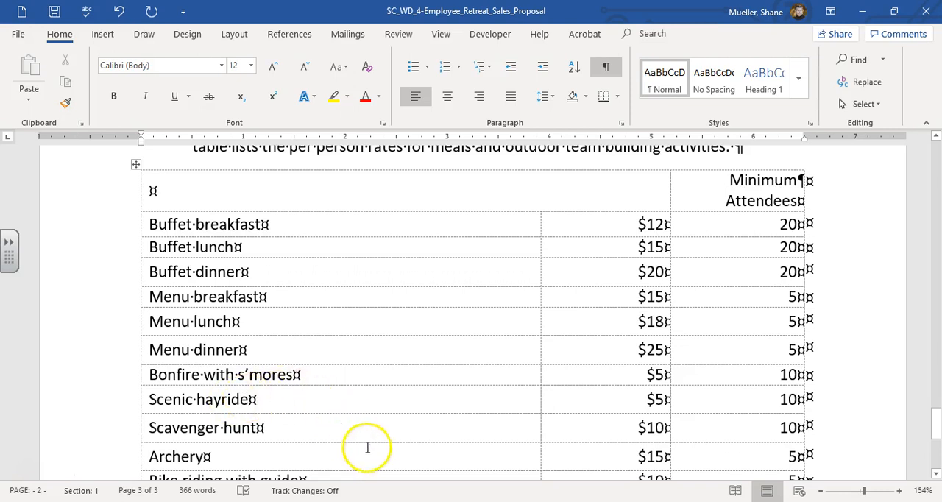
pyautogui.click(365, 321)
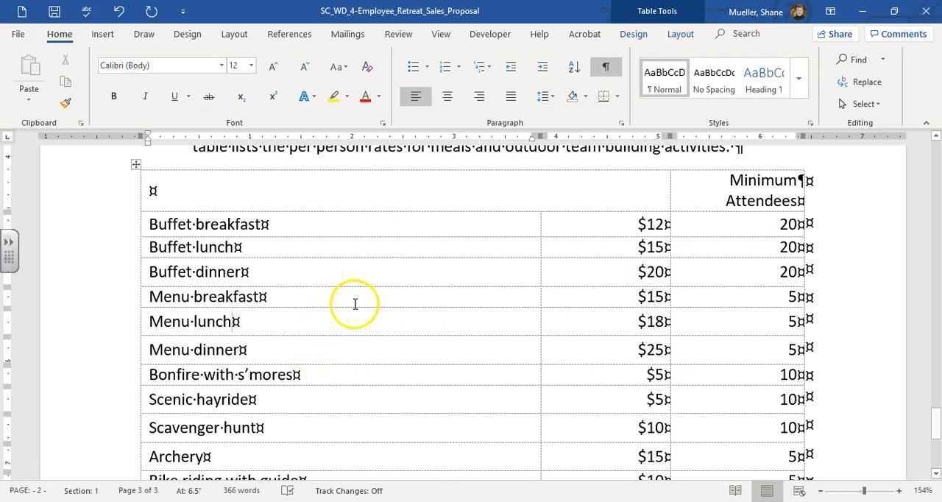
pyautogui.click(679, 34)
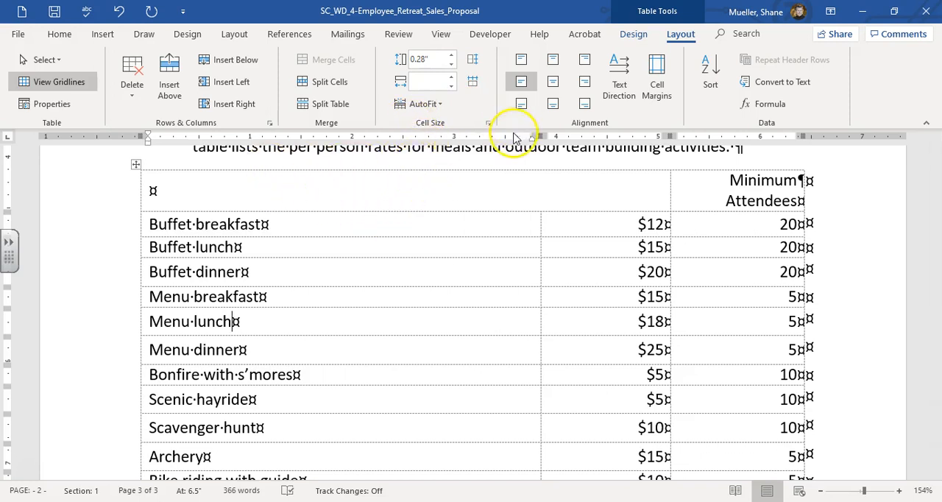
pyautogui.click(75, 84)
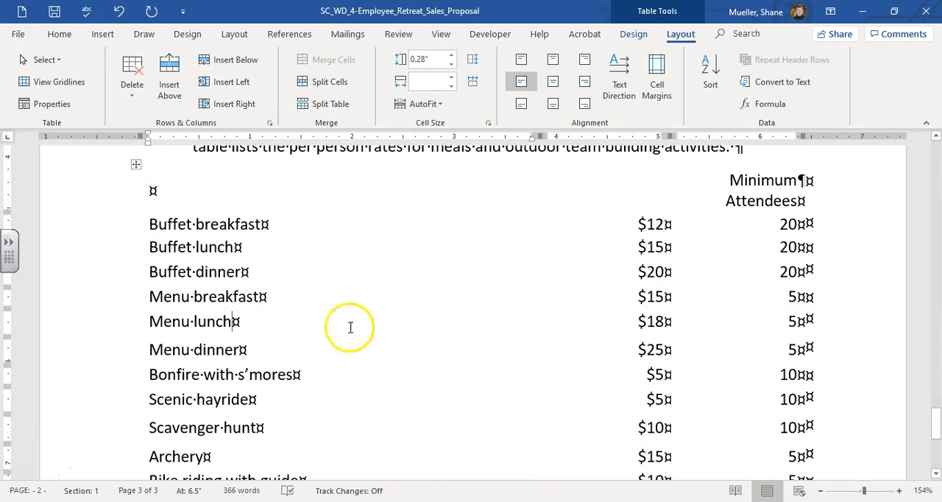
pyautogui.click(53, 82)
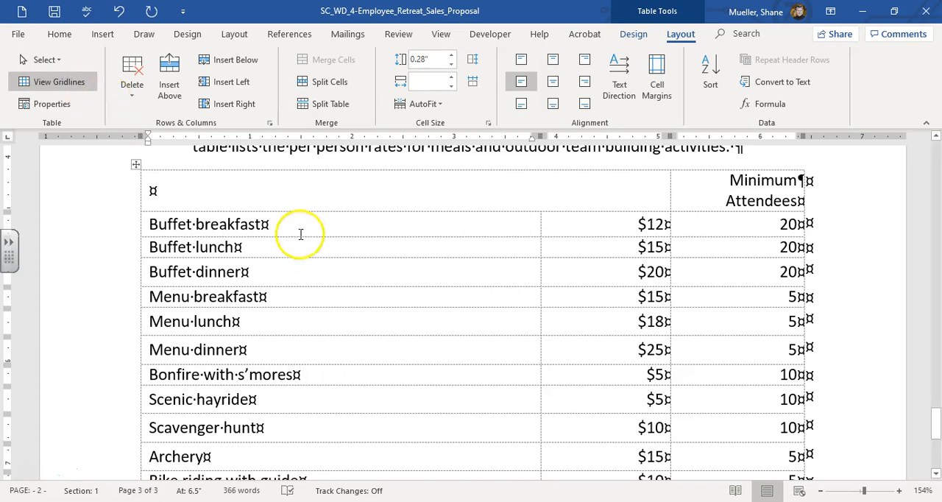
# Try splitting the empty header cell of the fees table into 2 columns and 1 row, and undo the split
pyautogui.click(328, 190)
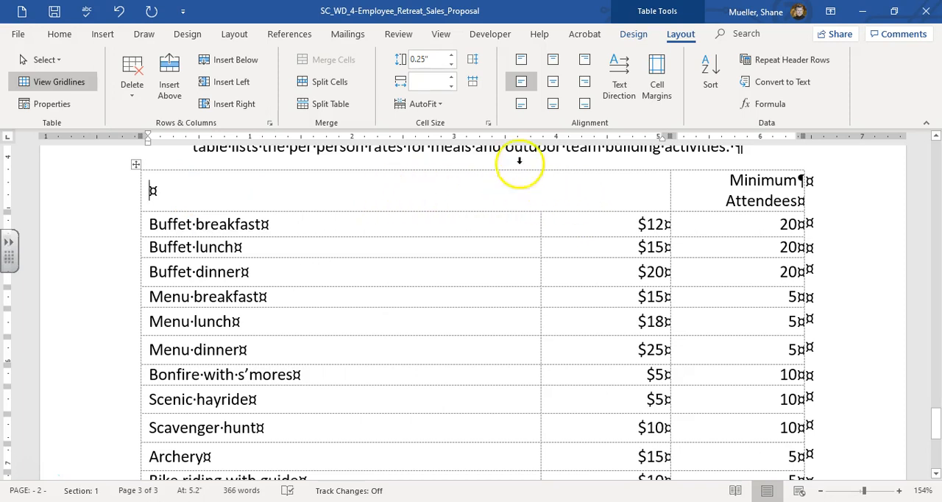
pyautogui.click(336, 89)
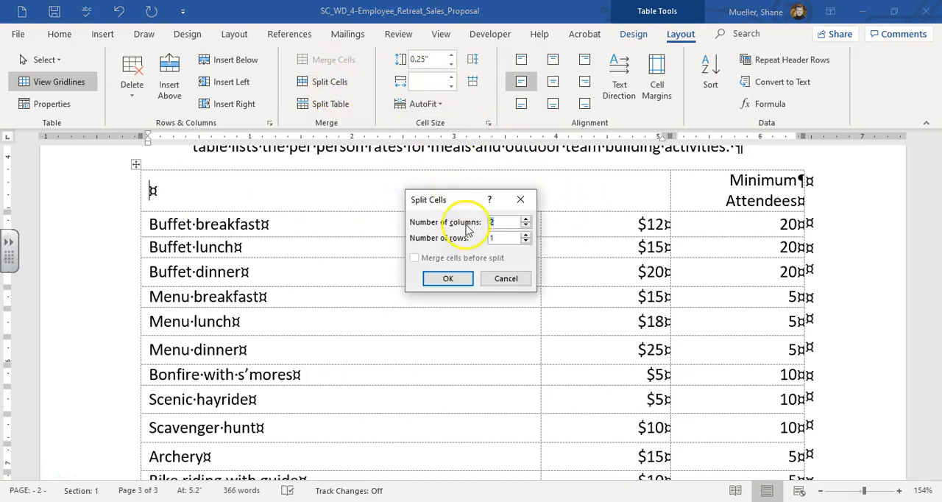
pyautogui.click(459, 281)
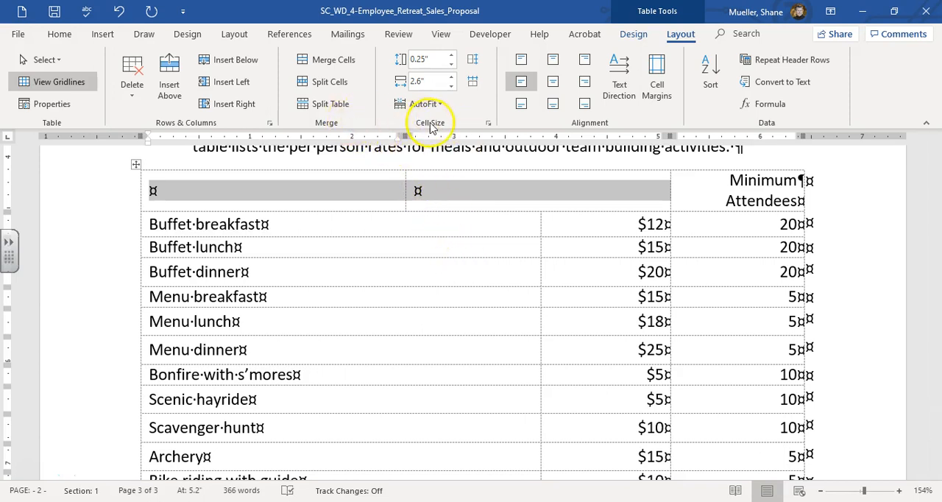
pyautogui.click(119, 11)
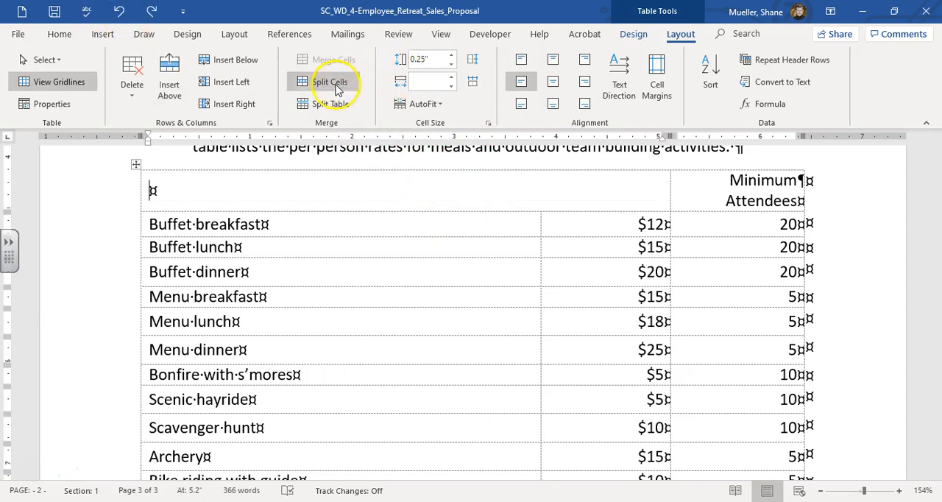
# Split the empty header cell of the fees table into 2 columns and 1 row, aligning the new boundary with the column boundary below
pyautogui.click(329, 81)
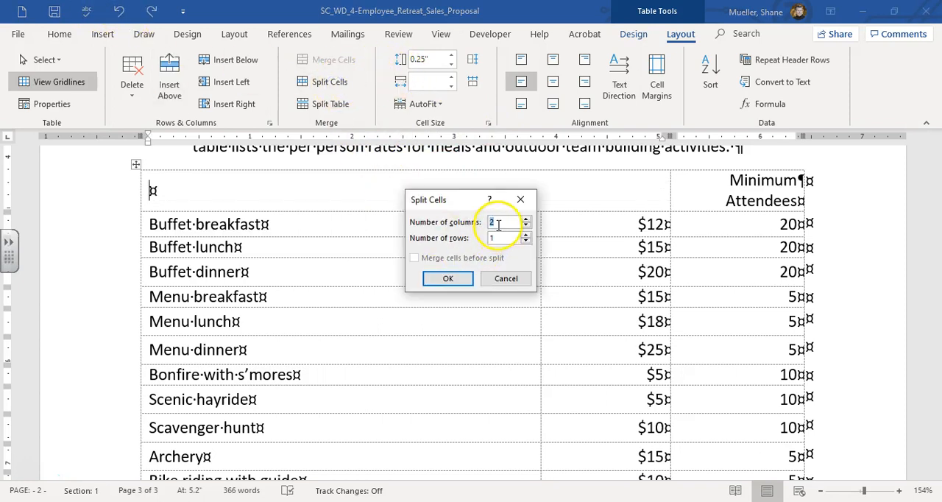
pyautogui.click(448, 280)
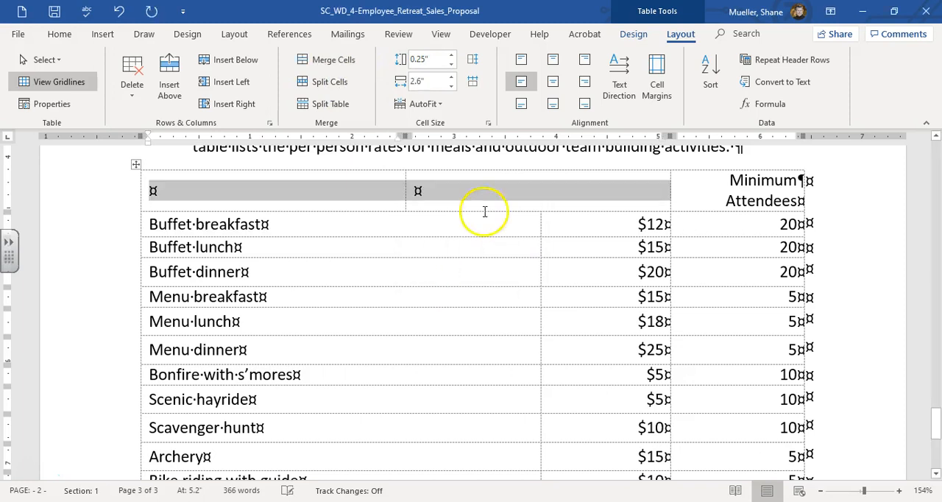
pyautogui.moveTo(405, 184); pyautogui.dragTo(538, 191)
pyautogui.moveTo(539, 192); pyautogui.dragTo(542, 191)
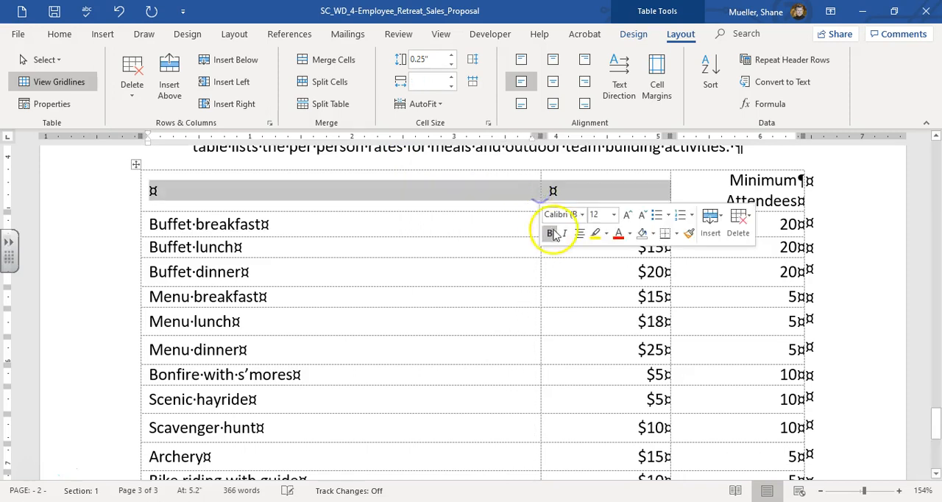
pyautogui.click(457, 205)
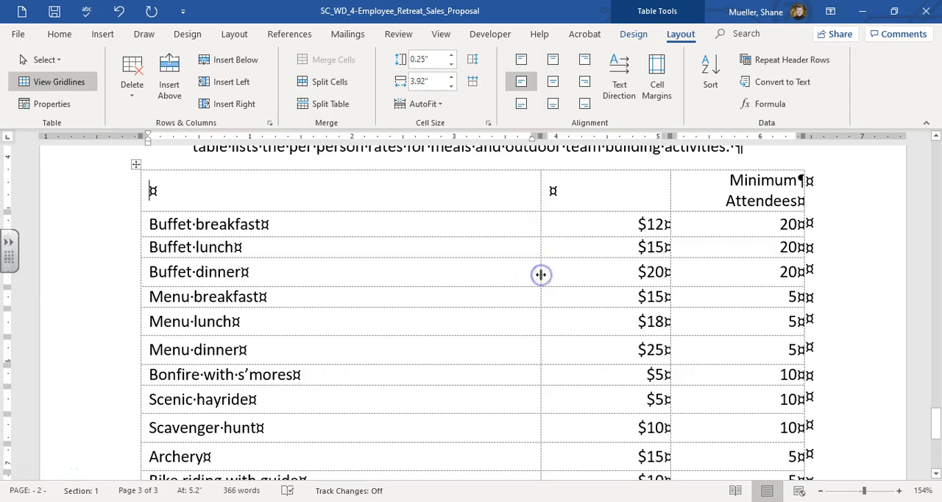
# Narrow the first column of the fees table to about 3.62 inches by moving its boundary with the price column
pyautogui.click(515, 276)
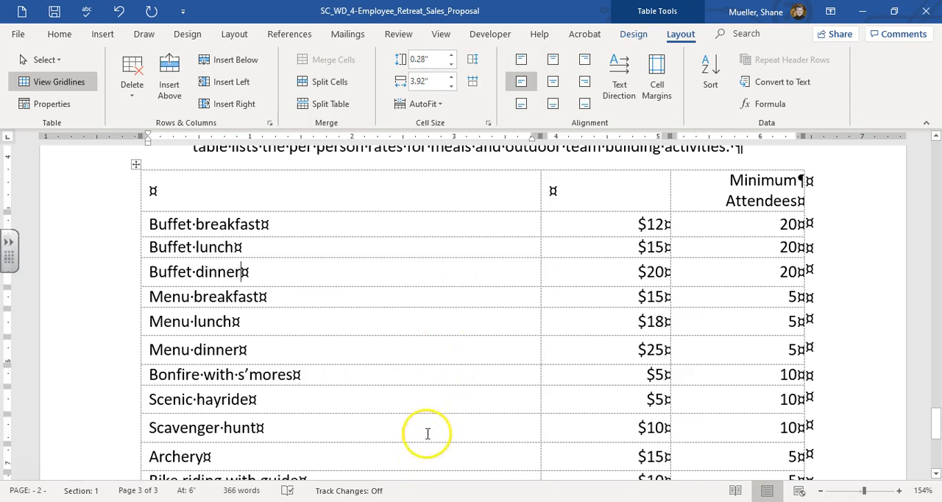
pyautogui.click(424, 315)
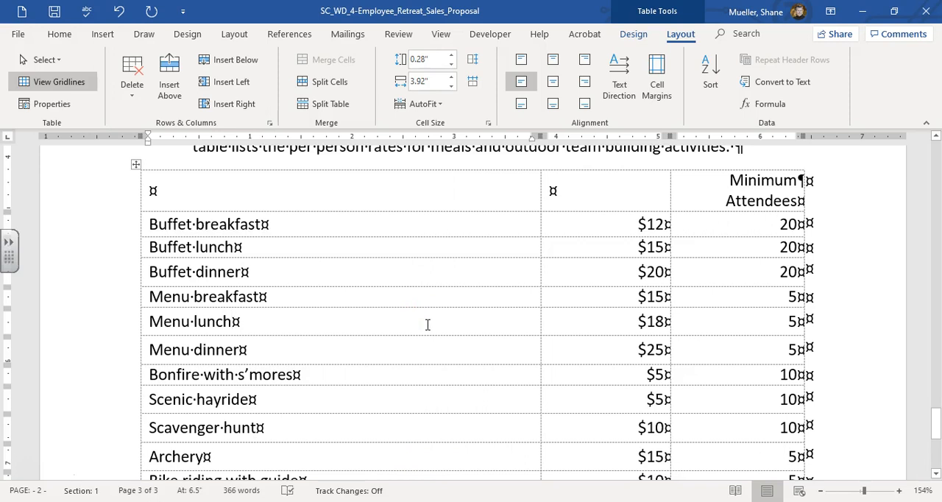
pyautogui.click(438, 334)
pyautogui.click(449, 334)
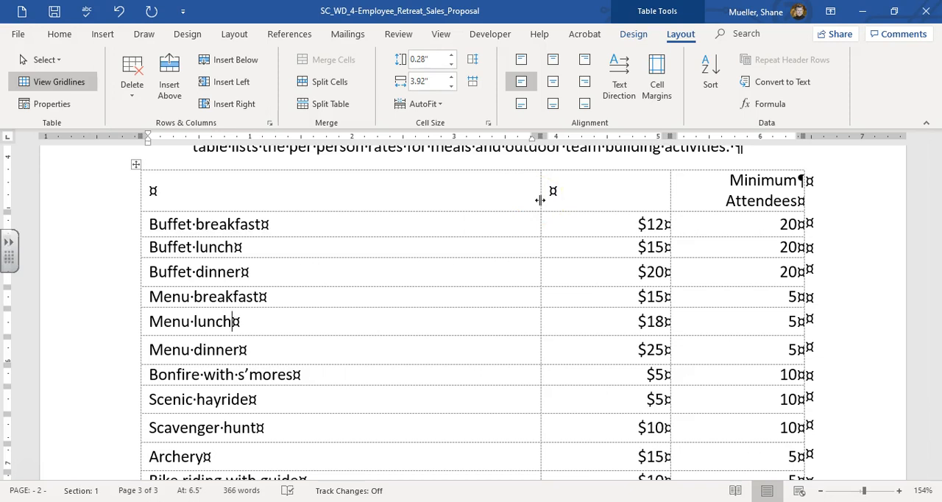
pyautogui.moveTo(540, 200); pyautogui.dragTo(507, 207)
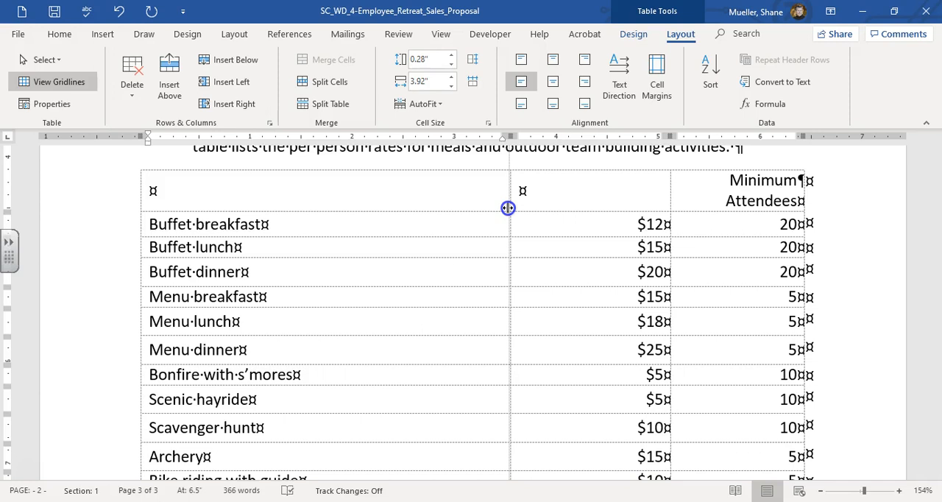
pyautogui.moveTo(507, 207); pyautogui.dragTo(508, 207)
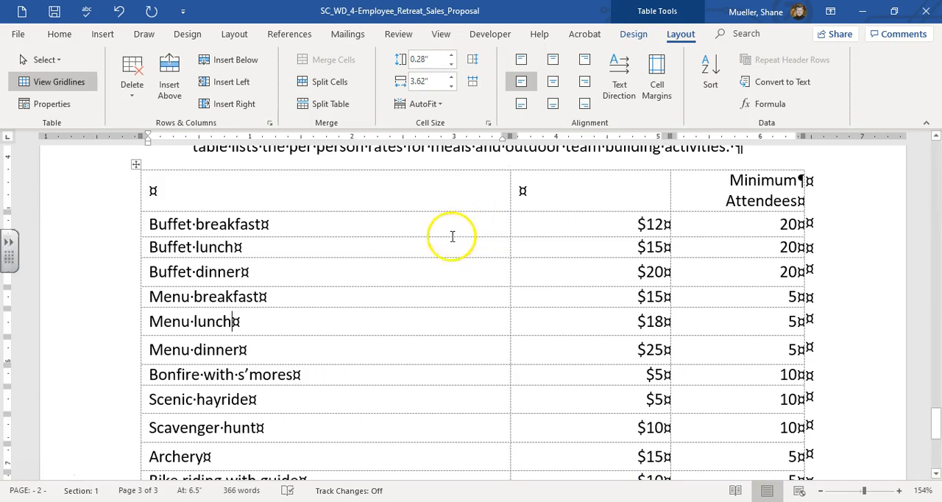
# Enter the headings Fee-Based Options and Fee per Person in the two empty header cells of the fees table
pyautogui.click(171, 203)
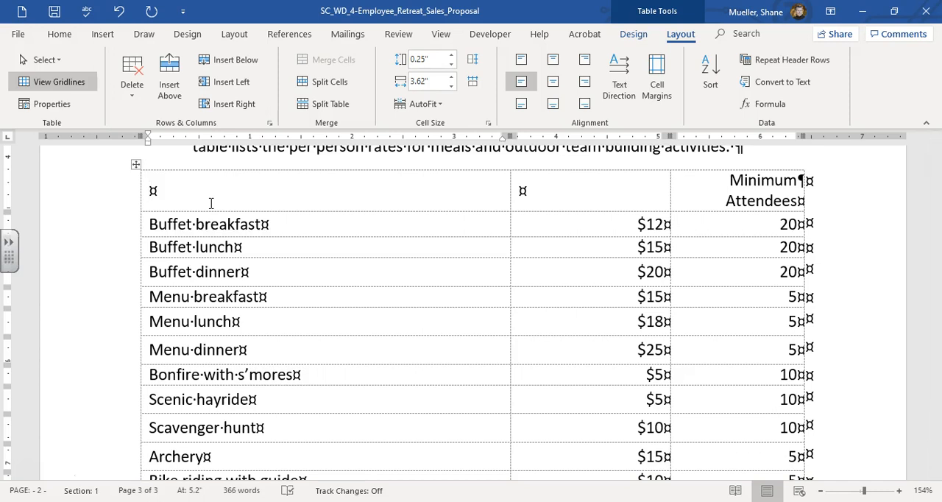
pyautogui.write('Fee-Based Options')
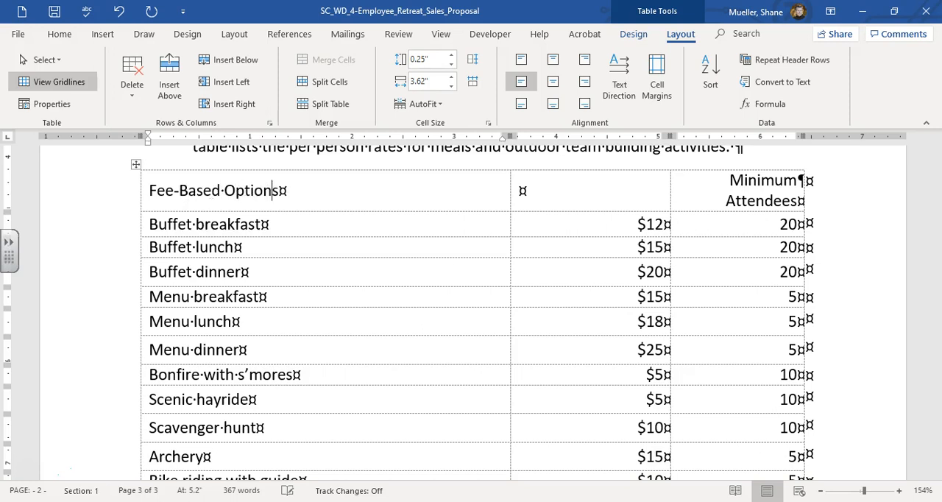
pyautogui.press('Tab')
pyautogui.write('Fee per')
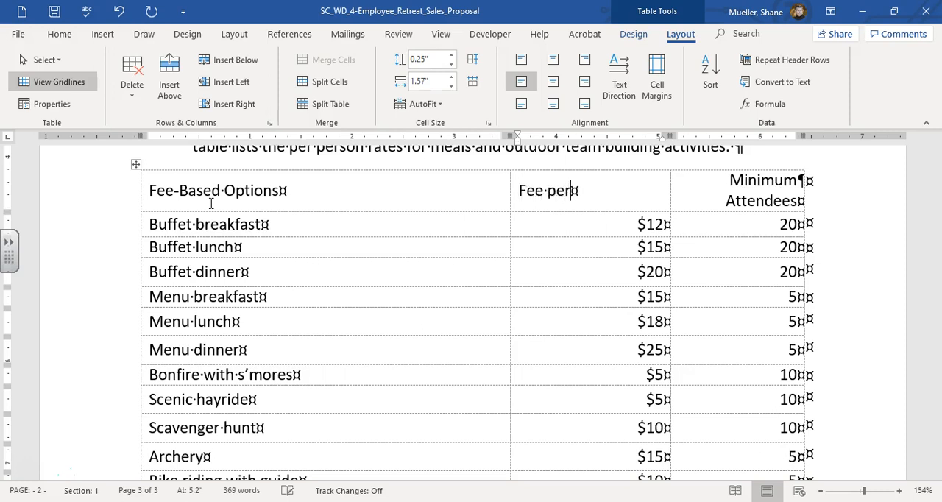
pyautogui.write(' Person')
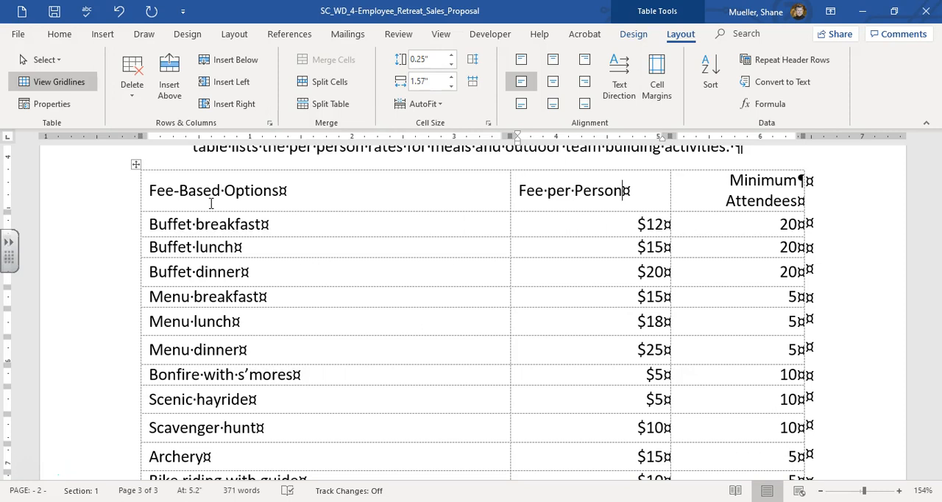
# Break the Fee per Person heading onto two lines before Person and align the cell center right
pyautogui.press('Left')
pyautogui.press('Left')
pyautogui.press('Left')
pyautogui.press('Left')
pyautogui.press('Left')
pyautogui.press('Left')
pyautogui.press('BackSpace')
pyautogui.press('Return')
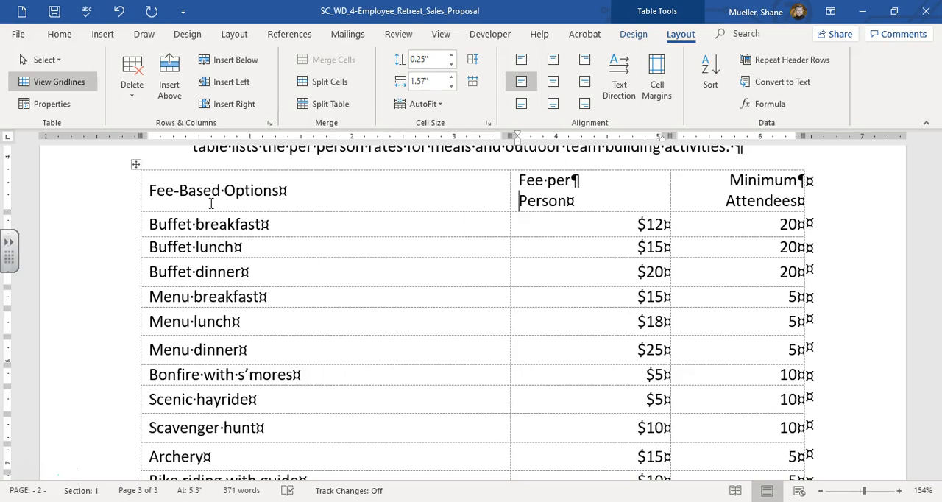
pyautogui.click(595, 84)
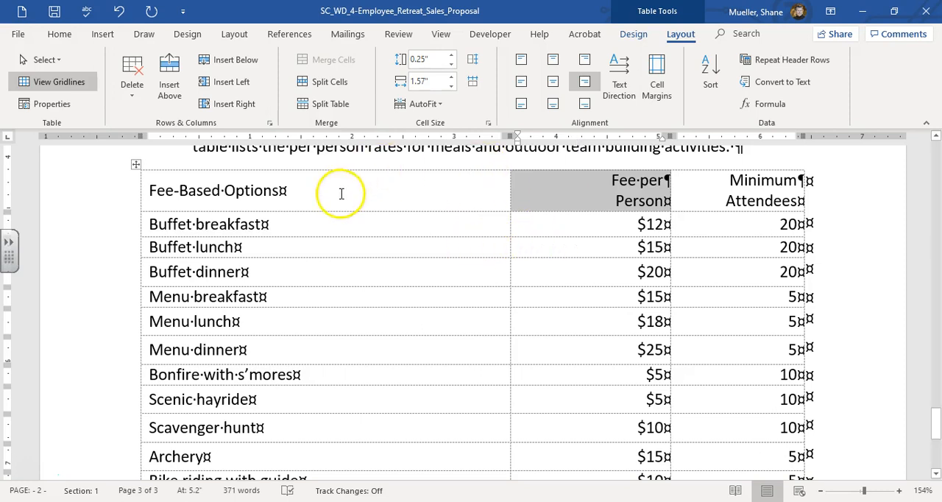
# Distribute the height of all fees table rows below the header equally, from Buffet breakfast to Hiking with guide
pyautogui.click(304, 171)
pyautogui.moveTo(441, 184); pyautogui.dragTo(742, 214)
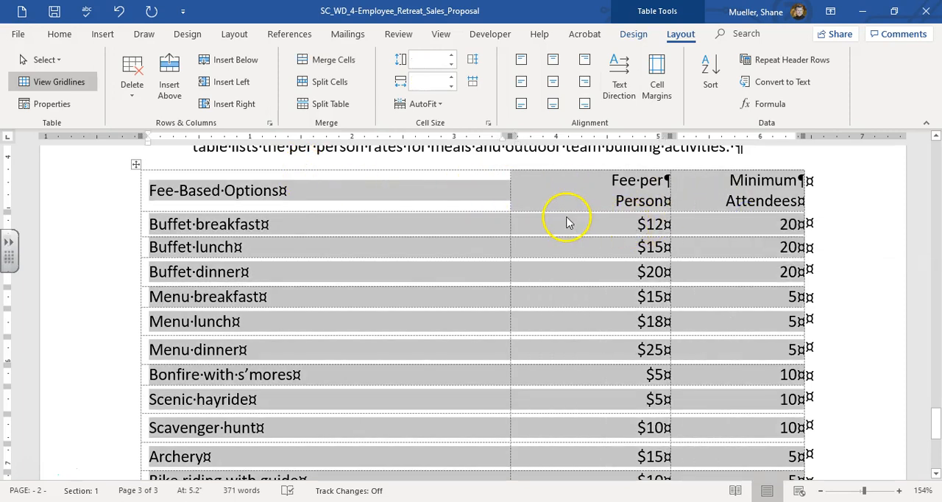
pyautogui.click(101, 231)
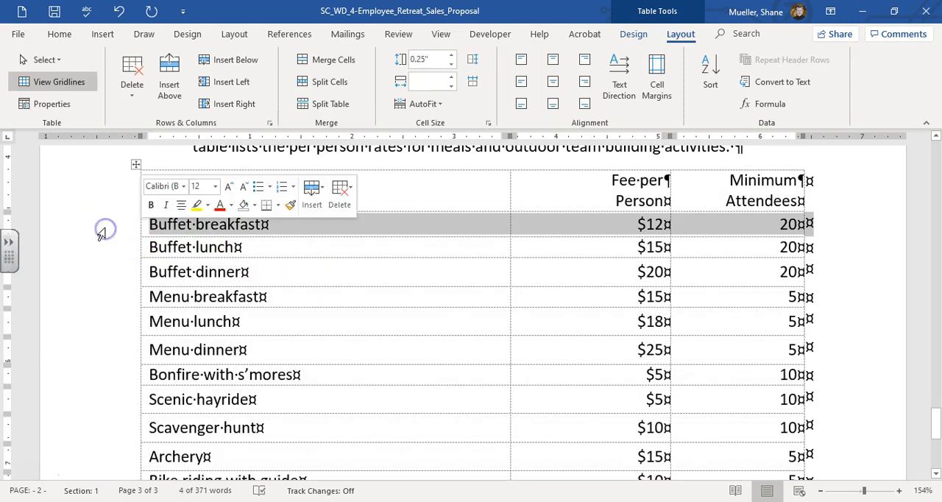
pyautogui.moveTo(103, 230); pyautogui.dragTo(154, 221)
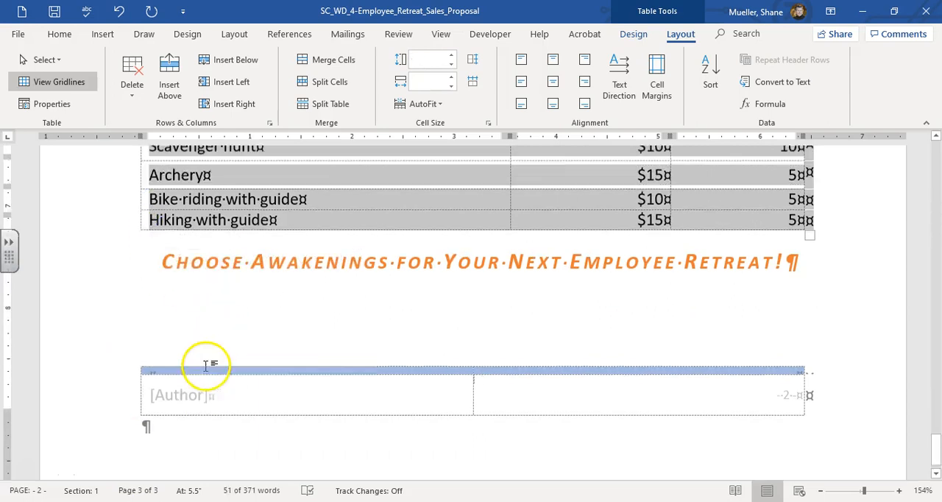
pyautogui.scroll(3, 213, 361)
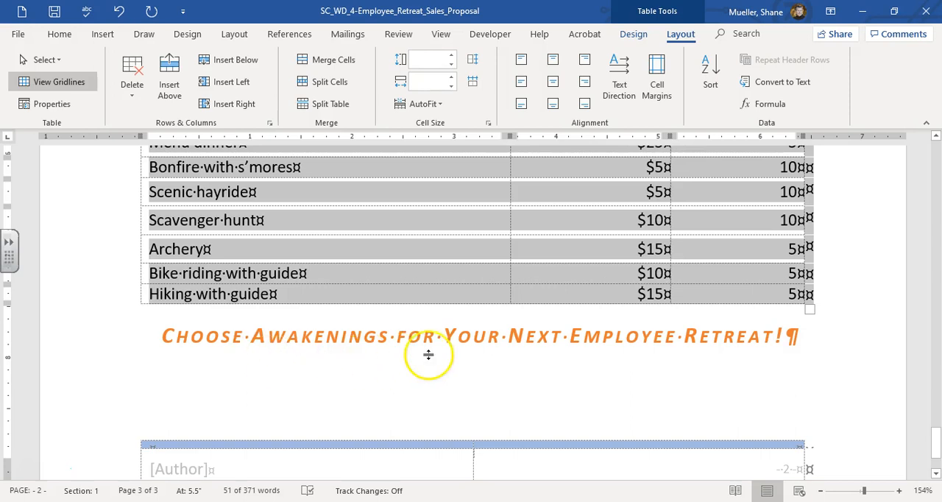
pyautogui.scroll(6, 428, 353)
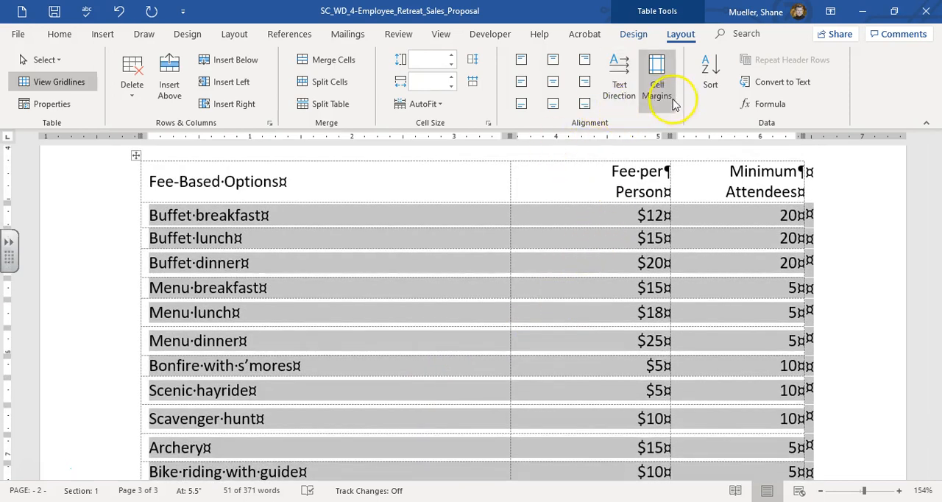
pyautogui.click(471, 65)
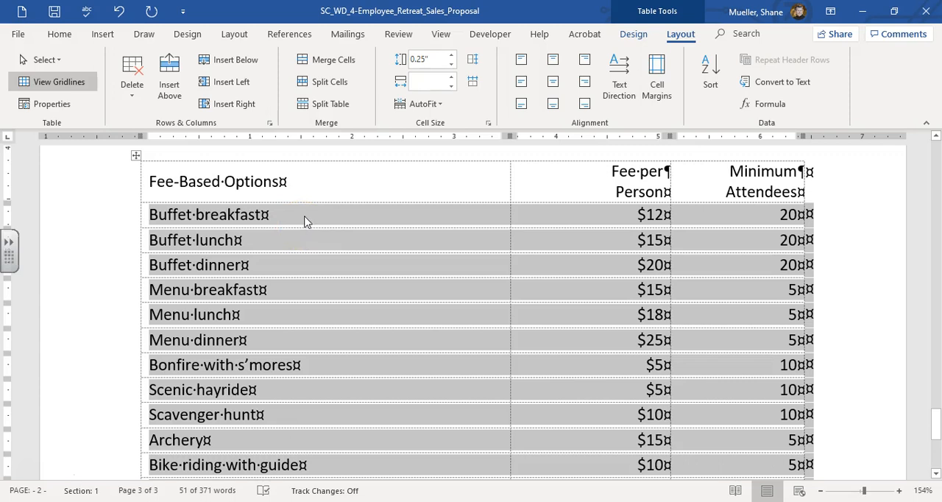
# Insert a column to the left of the Fee-Based Options column and merge its empty header cell with the Fee-Based Options cell
pyautogui.click(210, 156)
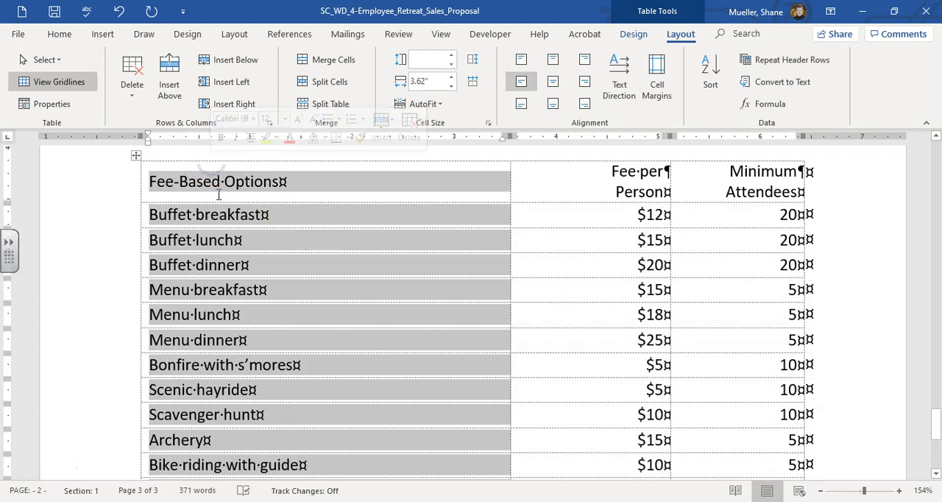
pyautogui.click(225, 88)
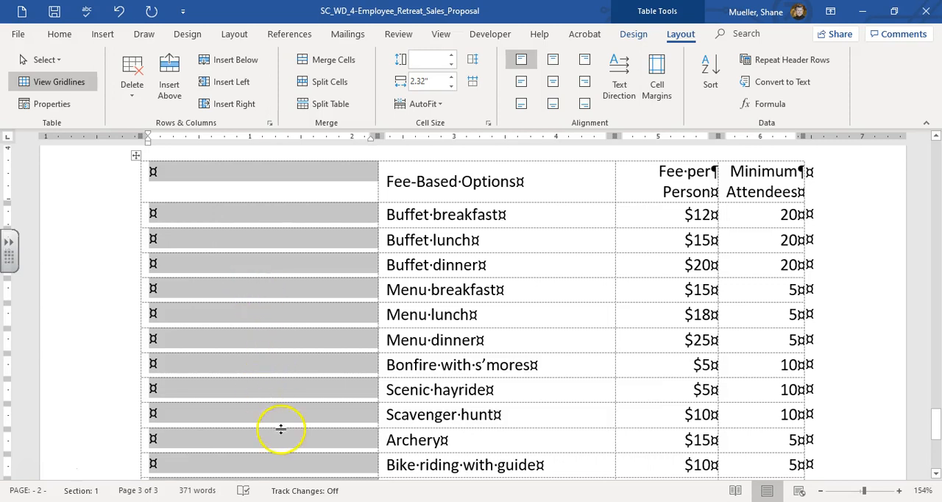
pyautogui.click(445, 315)
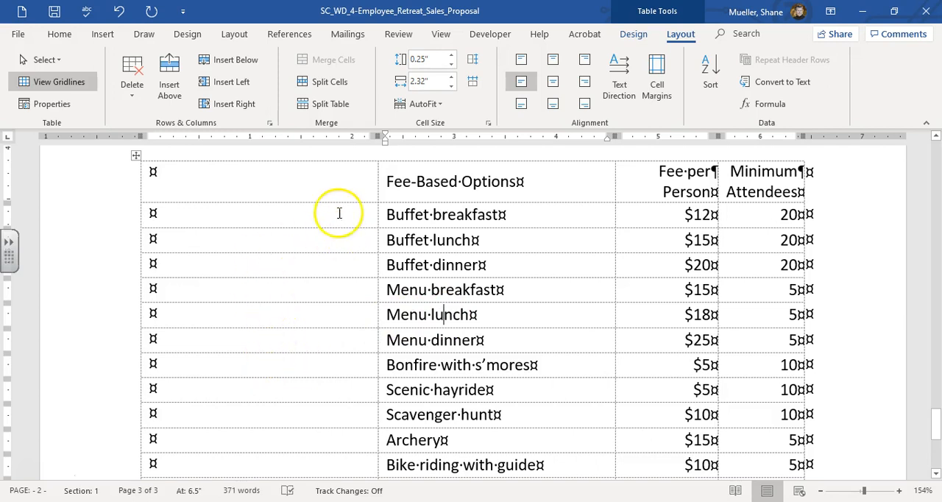
pyautogui.moveTo(319, 179); pyautogui.dragTo(451, 184)
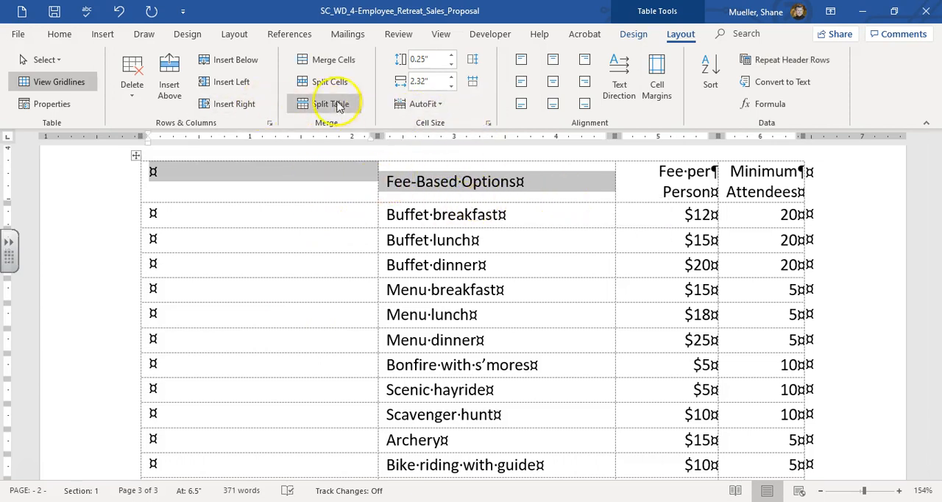
pyautogui.click(339, 63)
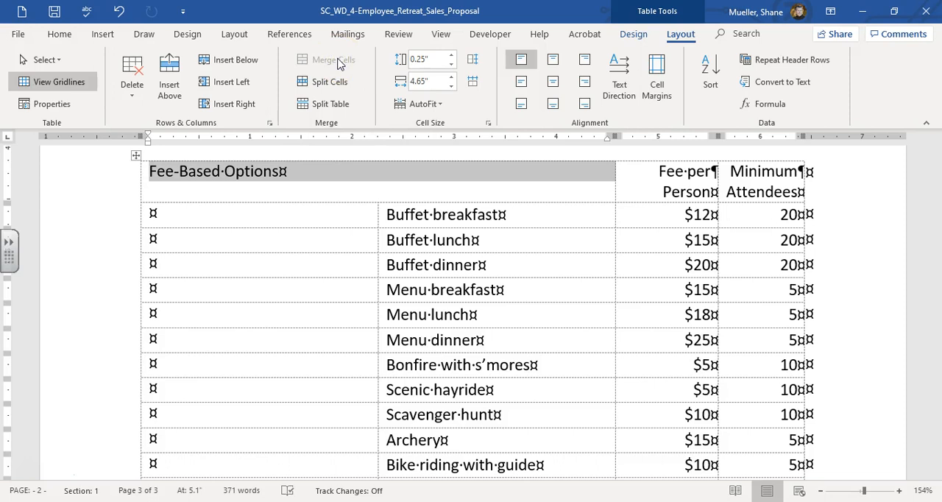
# Align the Fee-Based Options heading center left and merge the six empty cells beside Buffet breakfast through Menu dinner
pyautogui.click(520, 82)
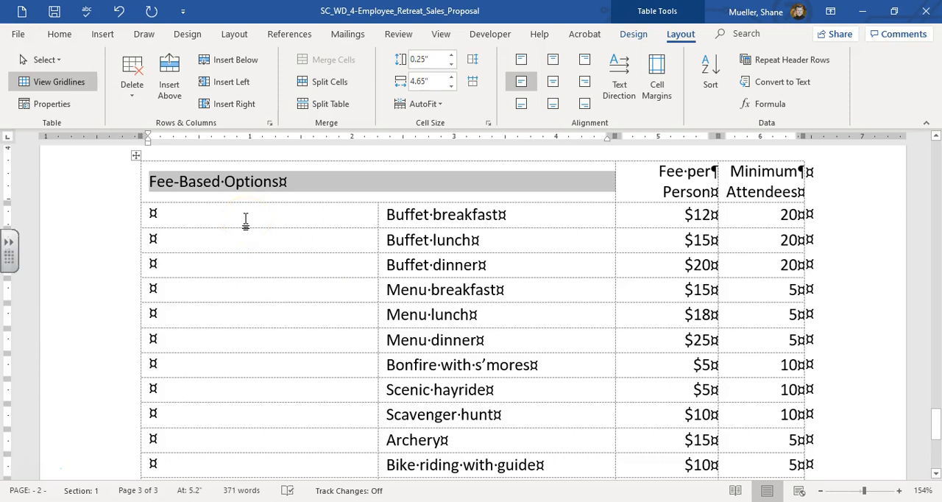
pyautogui.moveTo(253, 217); pyautogui.dragTo(271, 335)
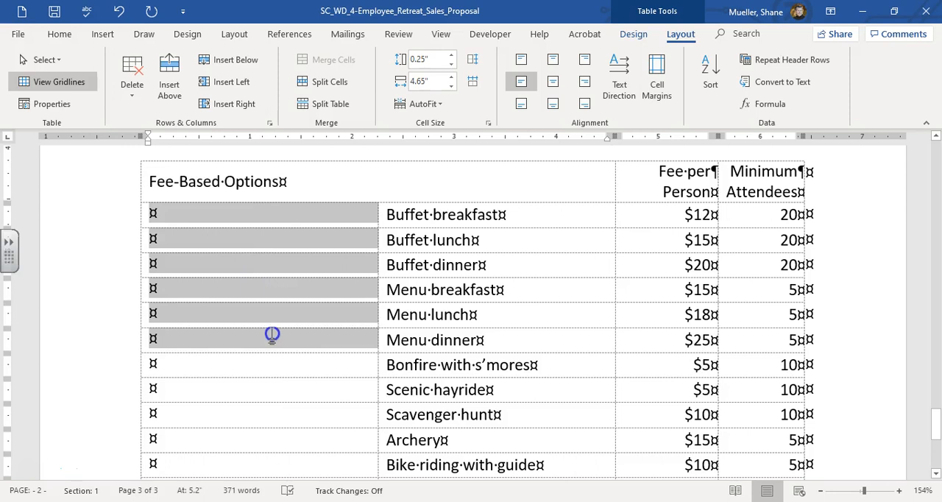
pyautogui.moveTo(271, 335); pyautogui.dragTo(272, 335)
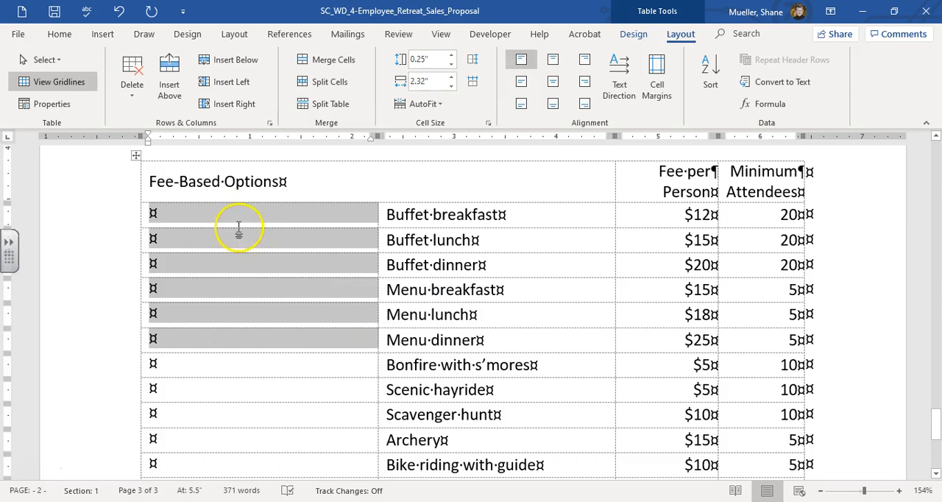
pyautogui.click(335, 60)
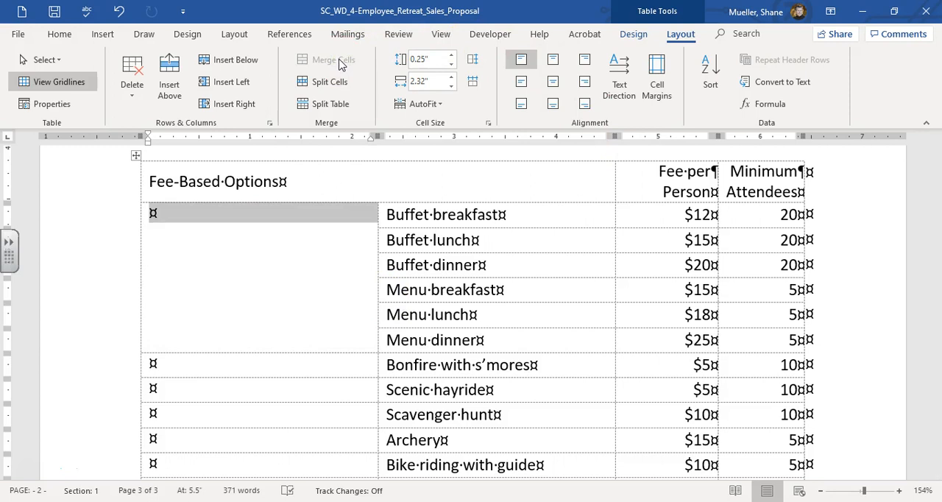
# Merge the six empty first-column cells beside Bonfire with s'mores through Hiking with guide
pyautogui.click(385, 210)
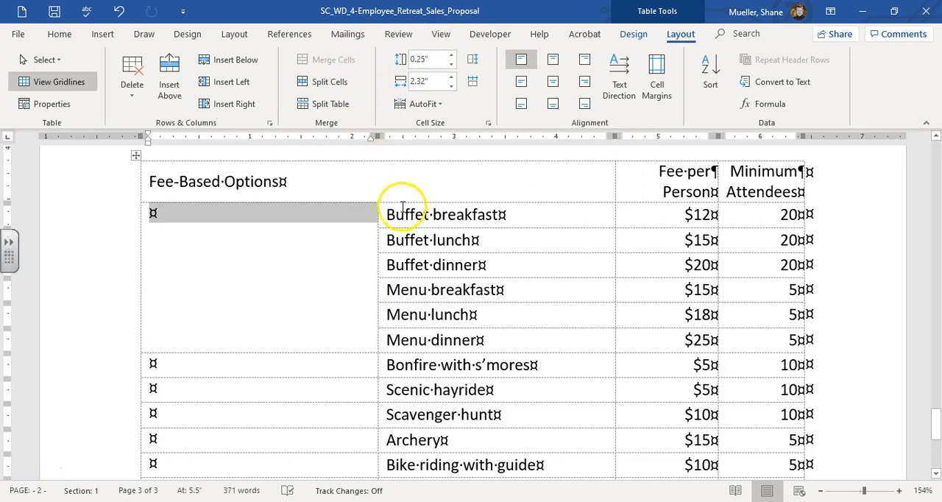
pyautogui.scroll(-4, 372, 234)
pyautogui.click(304, 225)
pyautogui.moveTo(305, 227); pyautogui.dragTo(309, 340)
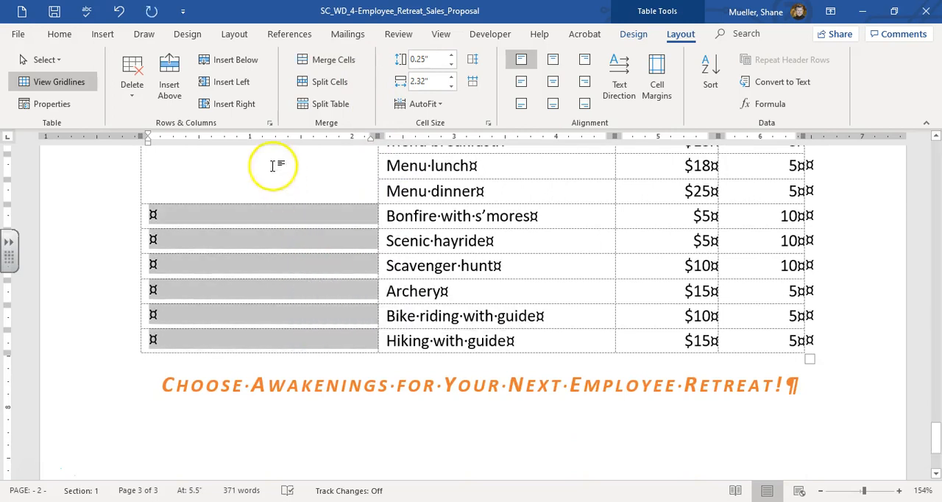
pyautogui.click(324, 59)
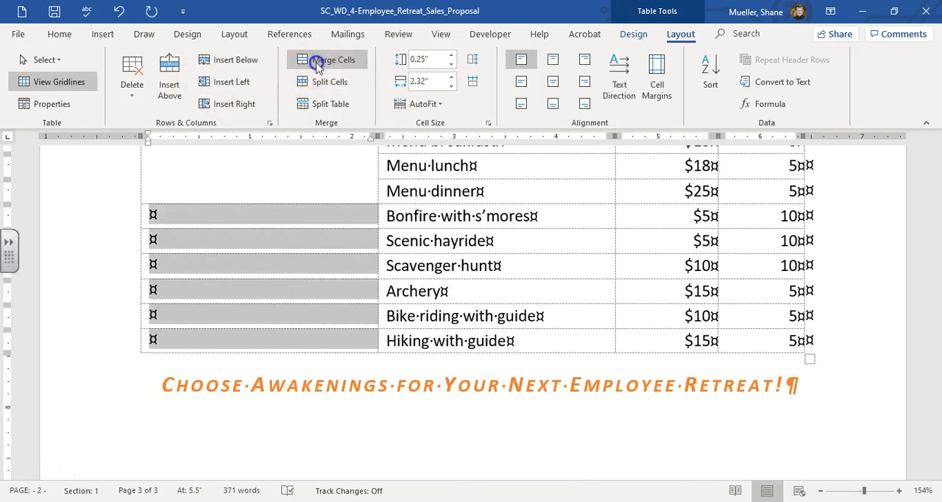
# Enter Dining Fees in the upper merged first-column cell and Activity Fees in the lower one
pyautogui.scroll(3, 294, 235)
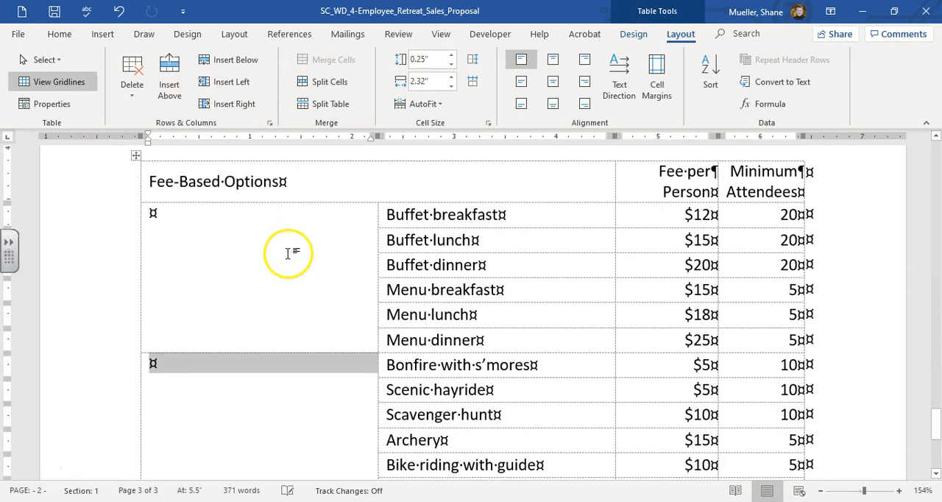
pyautogui.click(302, 290)
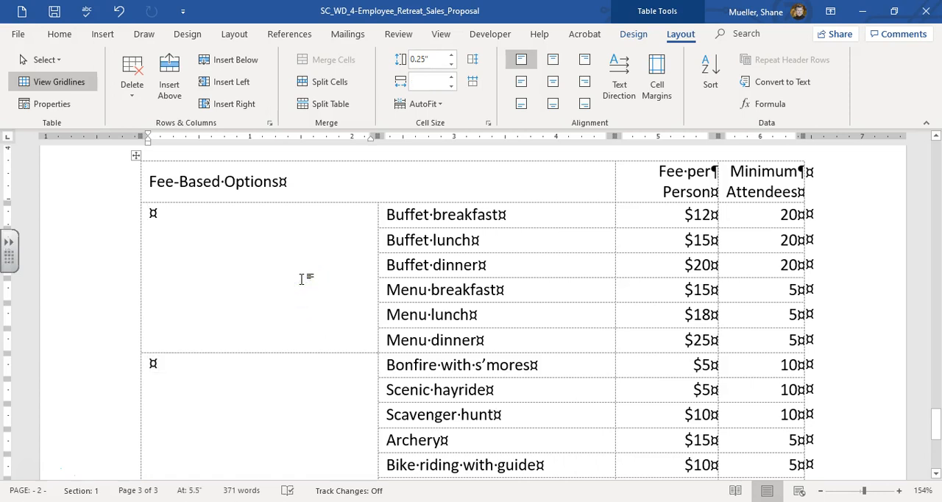
pyautogui.write('Dining')
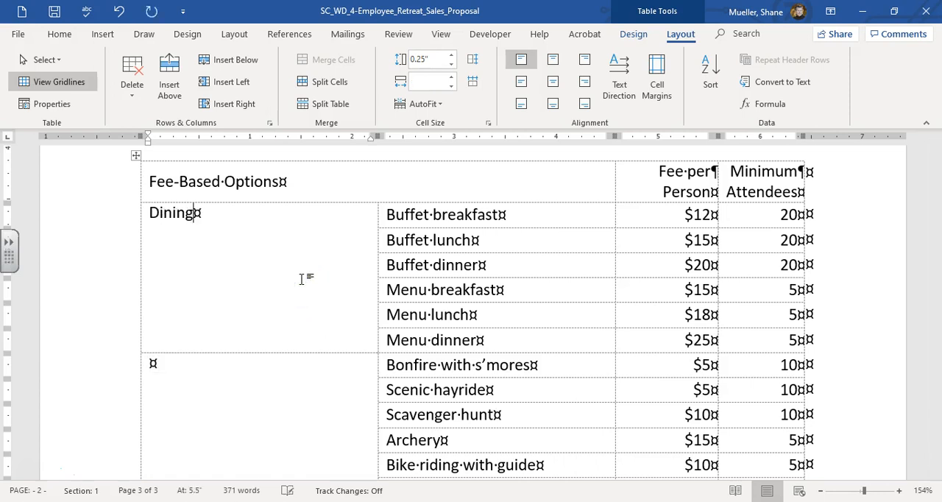
pyautogui.write(' Fees')
pyautogui.click(280, 393)
pyautogui.write('Activity')
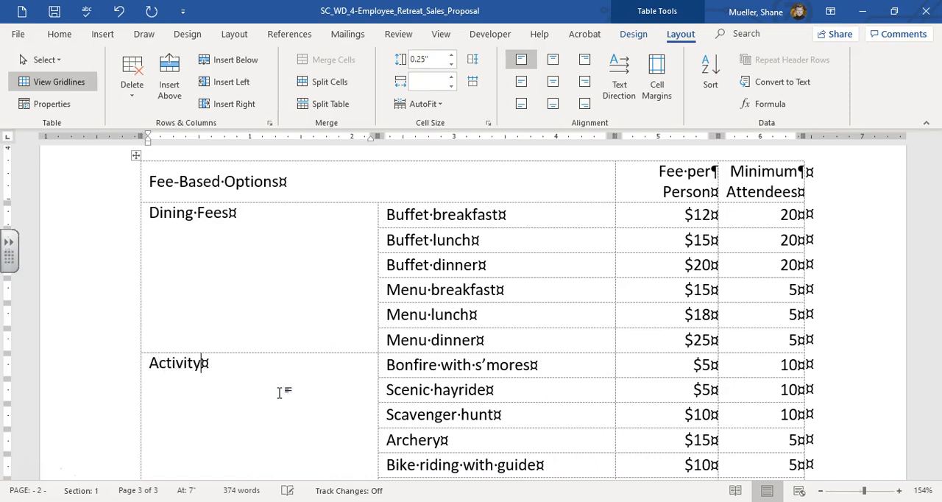
pyautogui.write(' Fees')
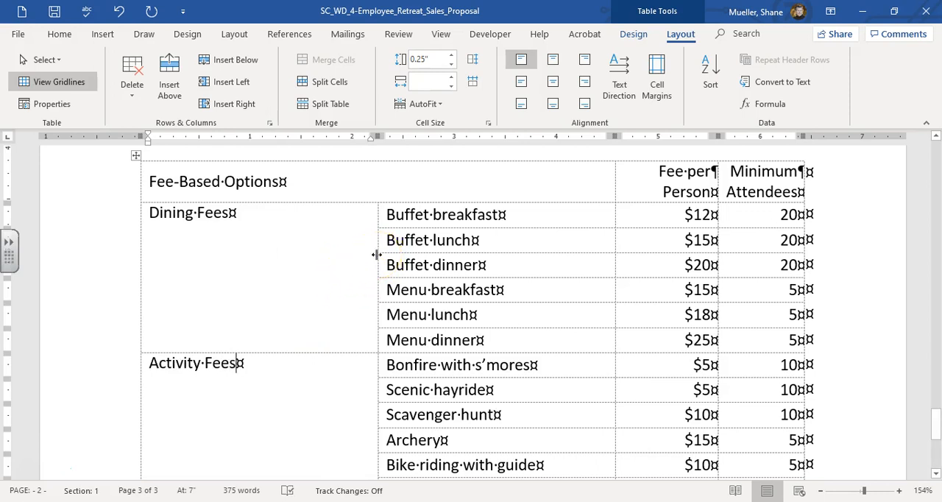
# Rotate the Dining Fees and Activity Fees text to read from bottom to top and center it in both cells
pyautogui.moveTo(223, 273); pyautogui.dragTo(248, 380)
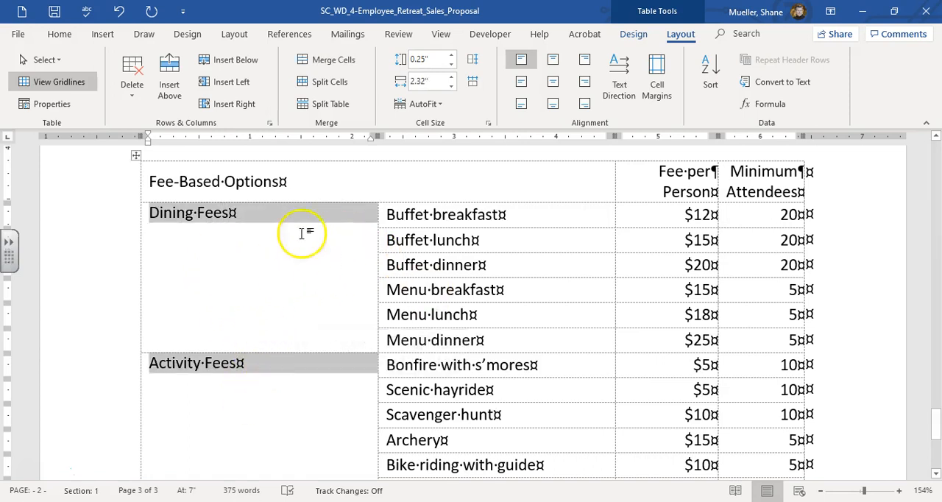
pyautogui.click(626, 79)
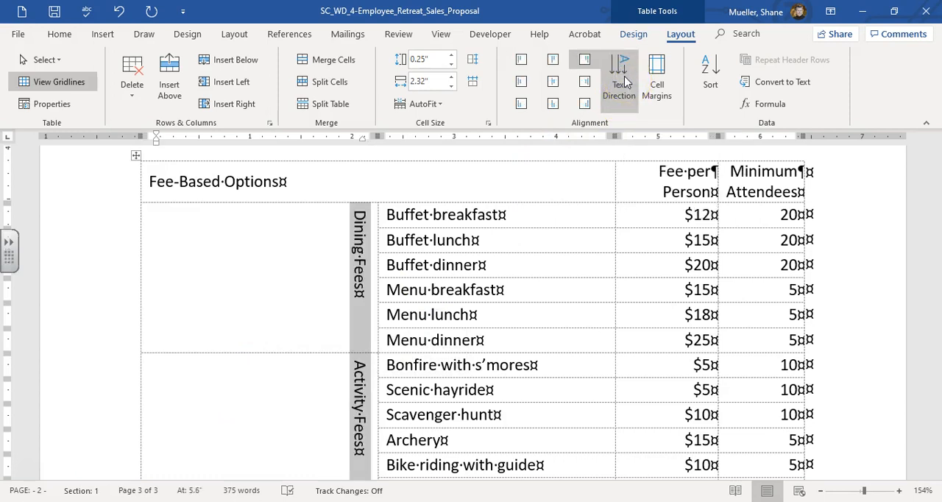
pyautogui.click(624, 81)
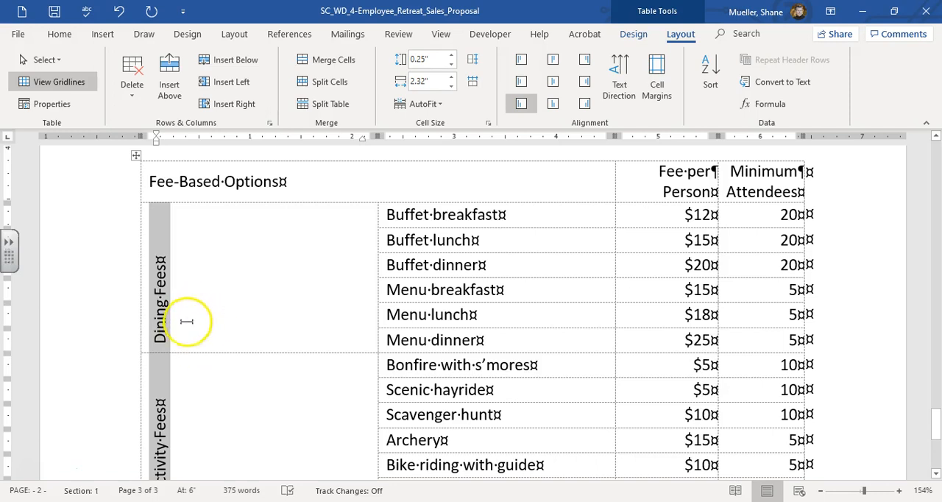
pyautogui.click(555, 86)
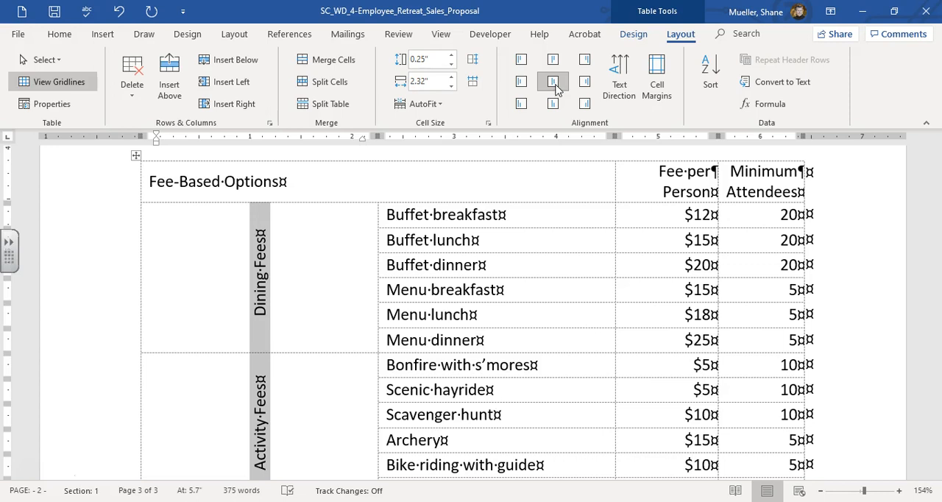
pyautogui.click(554, 84)
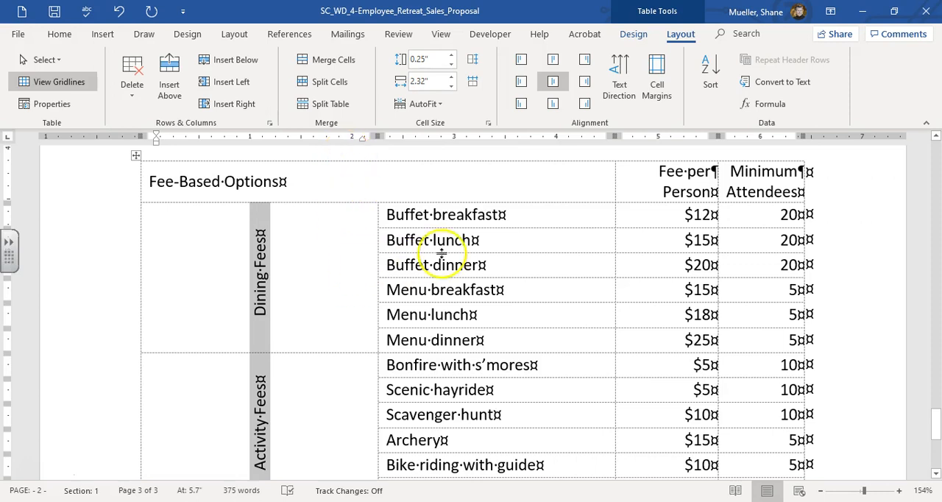
# Select the whole fees table and AutoFit its columns to their contents
pyautogui.click(349, 172)
pyautogui.click(138, 154)
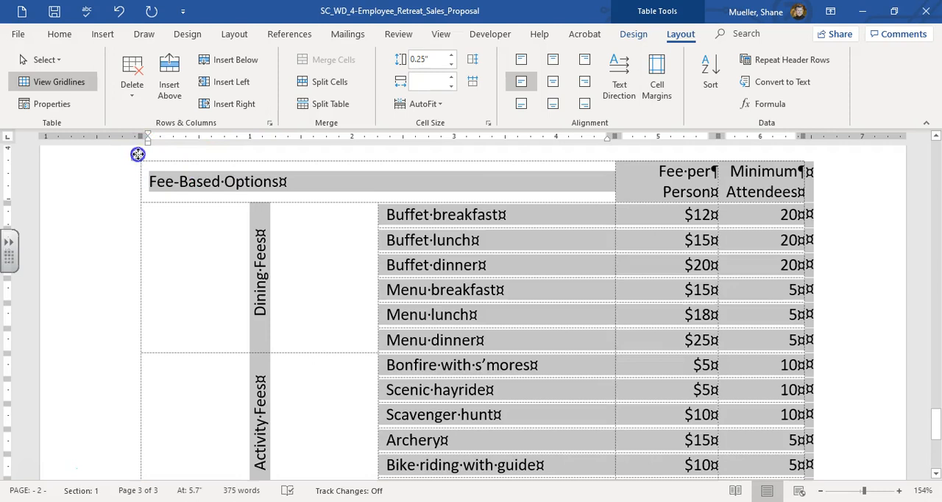
pyautogui.click(439, 104)
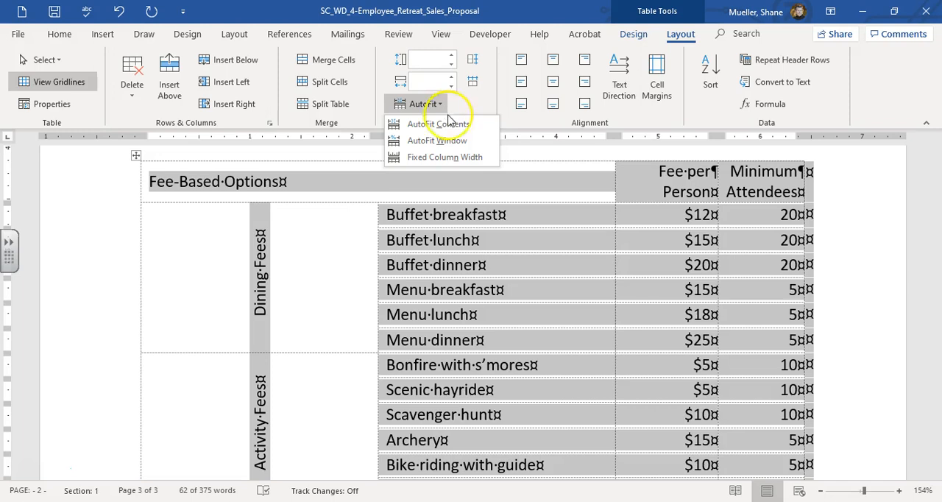
pyautogui.click(441, 124)
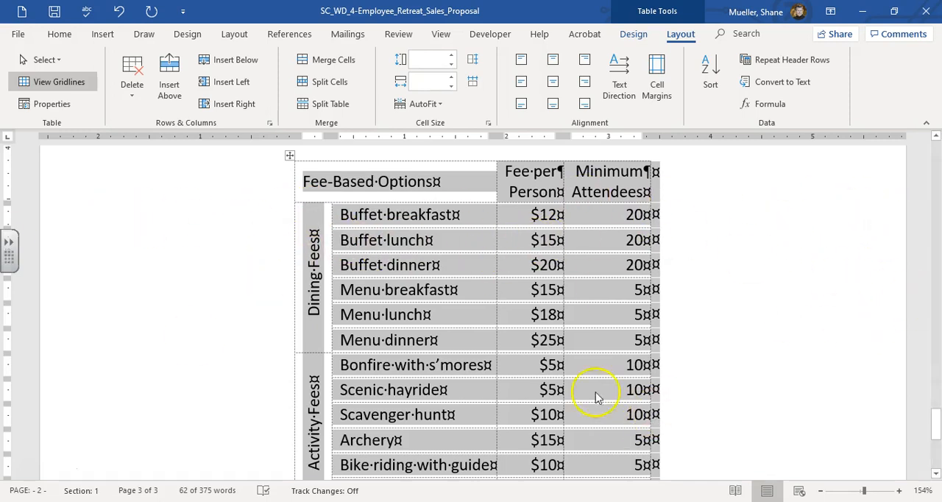
pyautogui.click(427, 103)
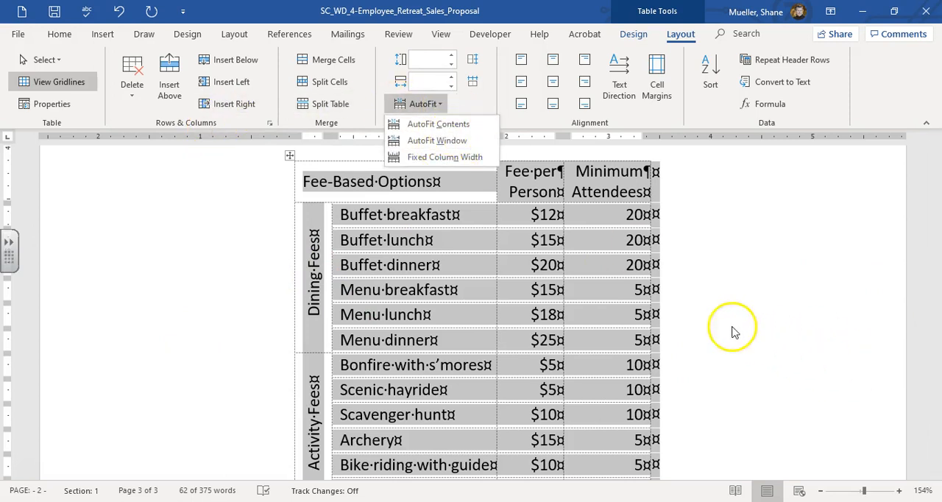
pyautogui.click(34, 468)
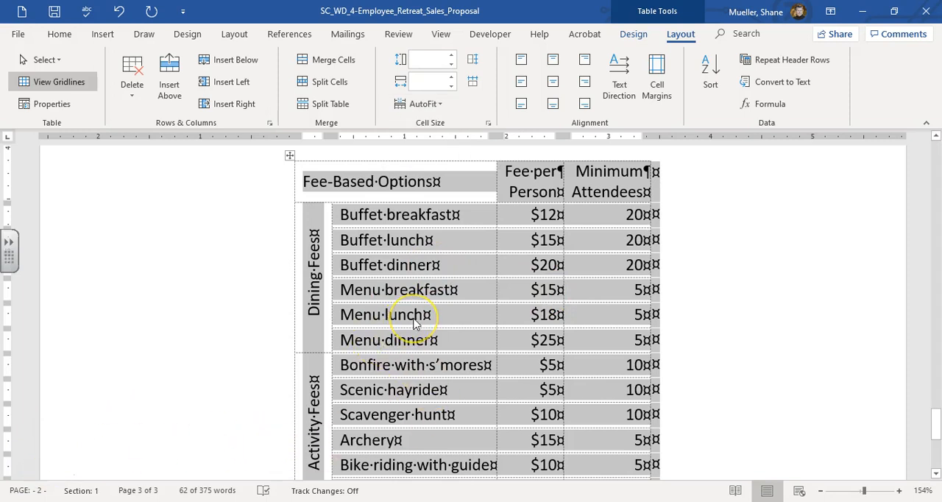
pyautogui.click(395, 339)
pyautogui.click(395, 339)
pyautogui.click(556, 270)
pyautogui.click(604, 239)
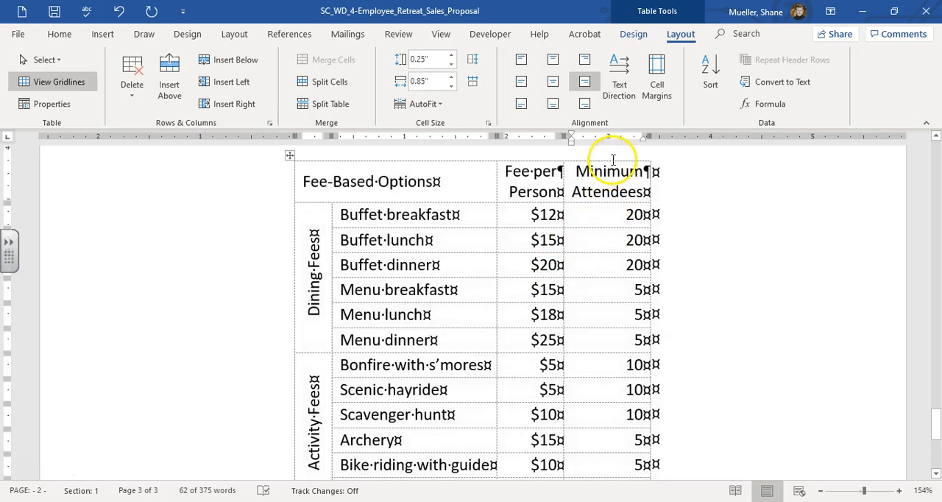
# Try to set the Fee per Person and Minimum Attendees columns to 0.95 inches wide, and undo the change
pyautogui.click(612, 159)
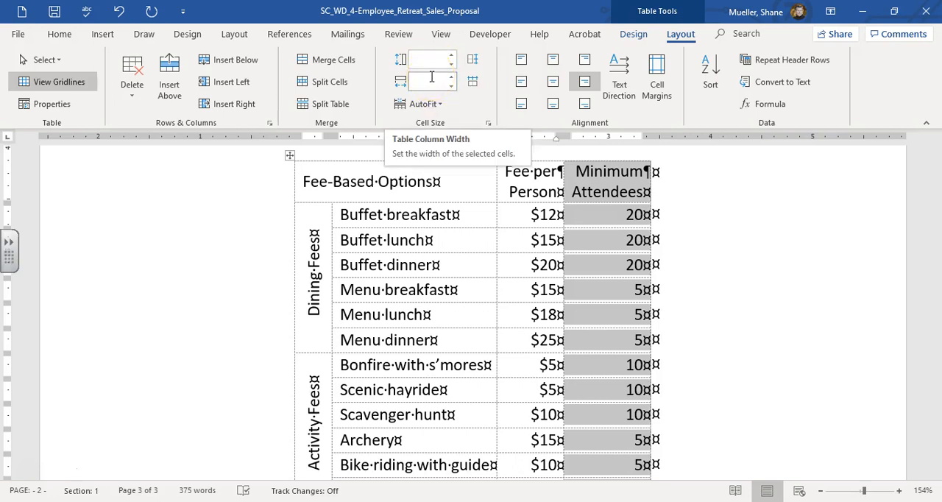
pyautogui.click(432, 82)
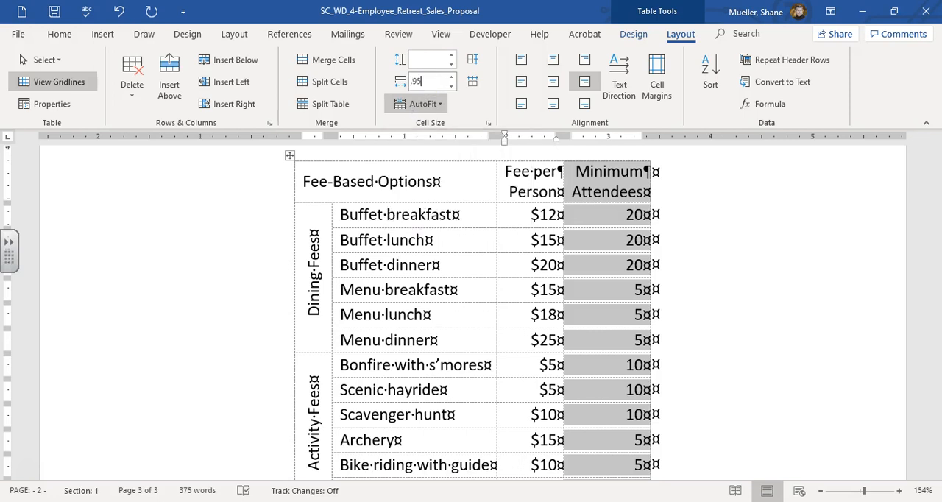
pyautogui.press('Return')
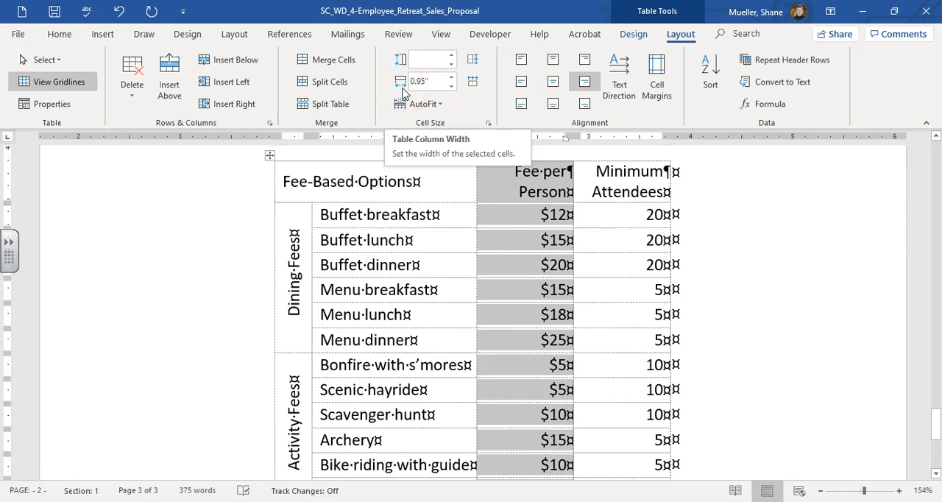
pyautogui.click(119, 11)
# Set the width of the Fee per Person and Minimum Attendees columns to 0.95 inches
pyautogui.click(596, 218)
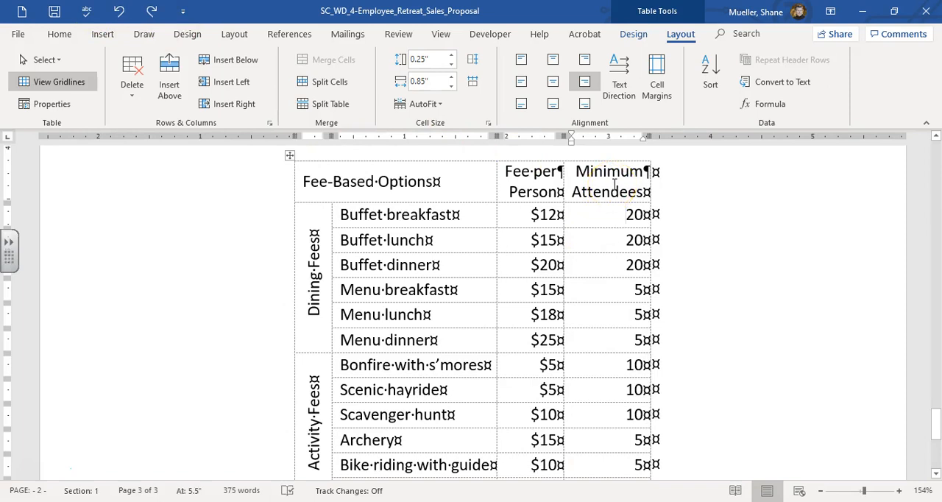
pyautogui.click(615, 184)
pyautogui.click(437, 84)
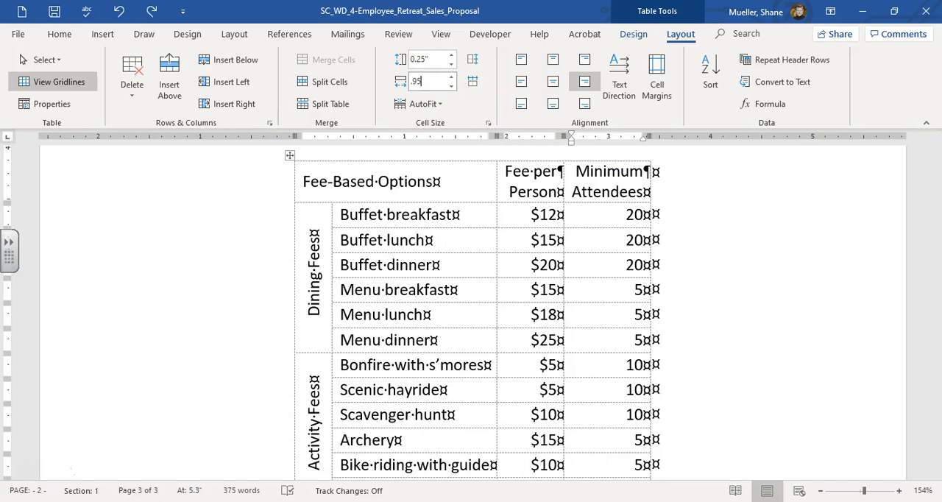
pyautogui.press('Return')
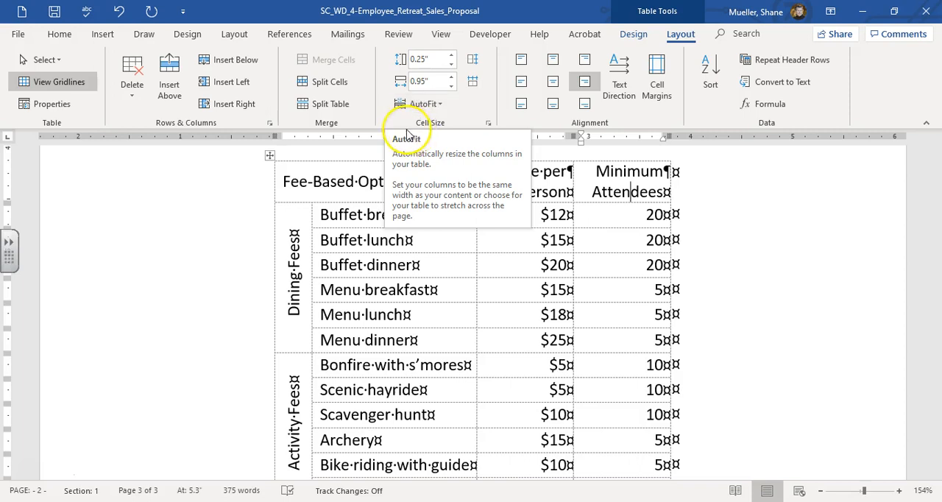
# Insert a row above the Fee-Based Options header row and merge its cells into one
pyautogui.click(319, 181)
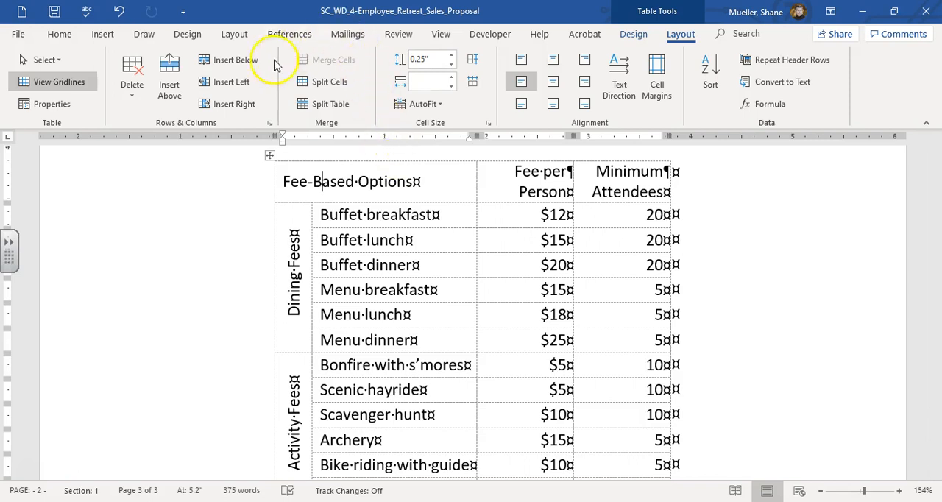
pyautogui.click(171, 76)
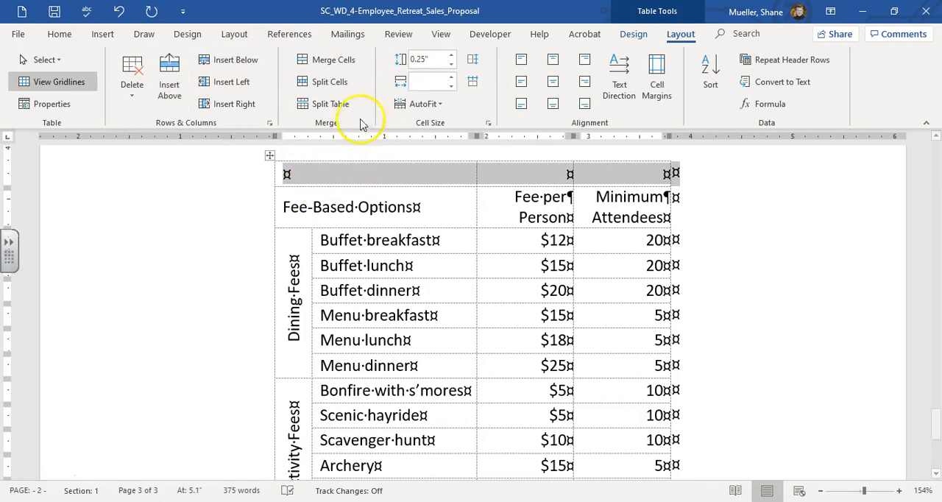
pyautogui.click(333, 61)
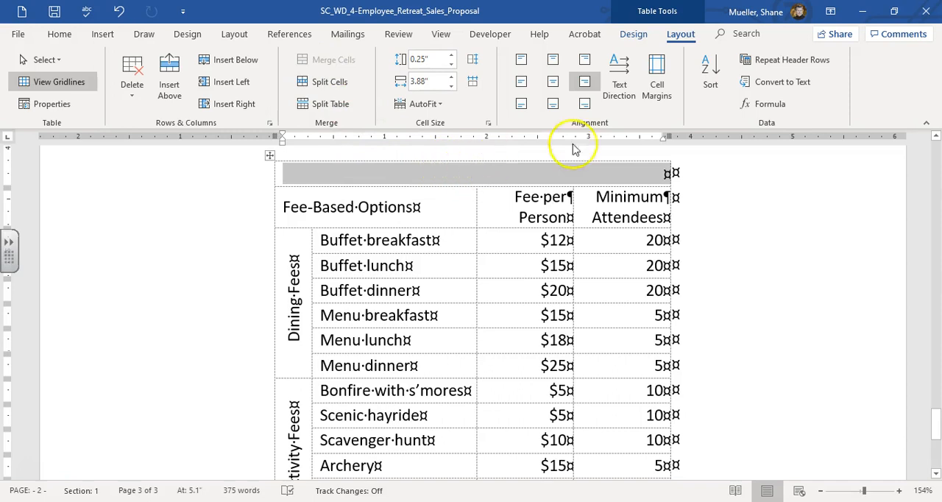
# Center the merged top row of the fees table and enter the title "Dining and team Building Activity Fees"
pyautogui.click(554, 83)
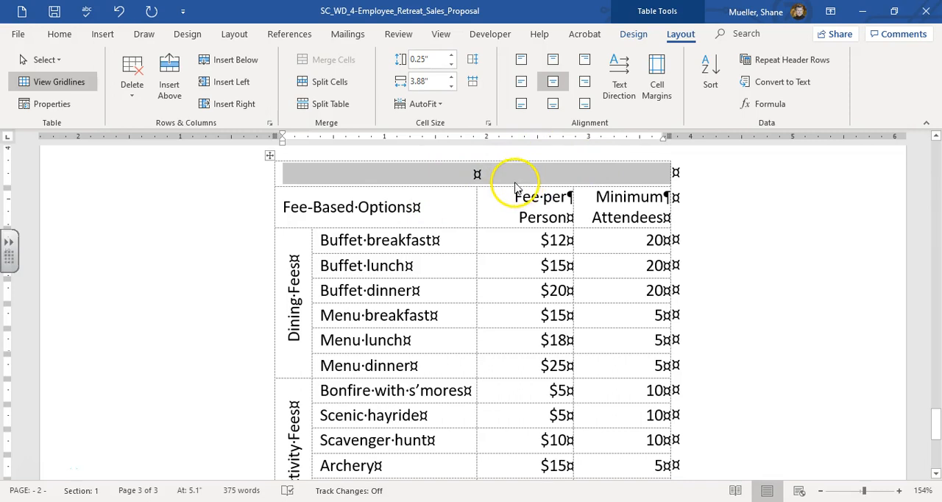
pyautogui.write('Dining')
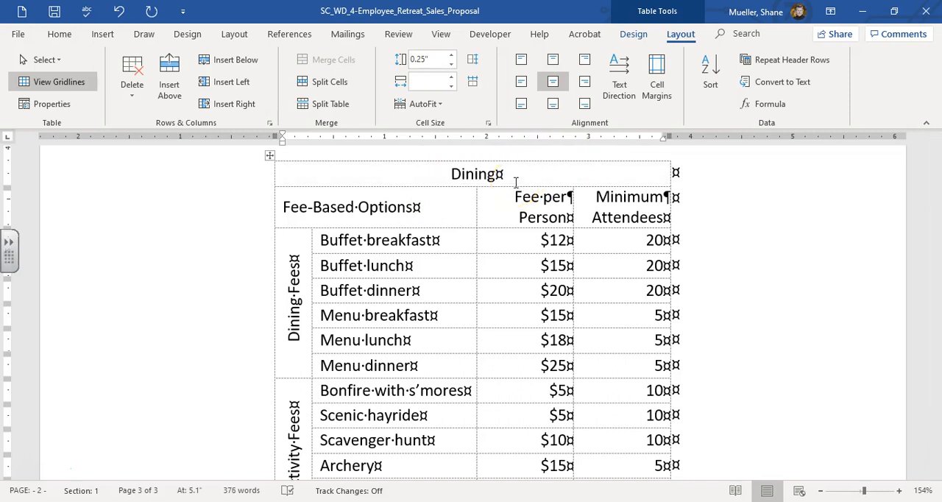
pyautogui.write(' and t')
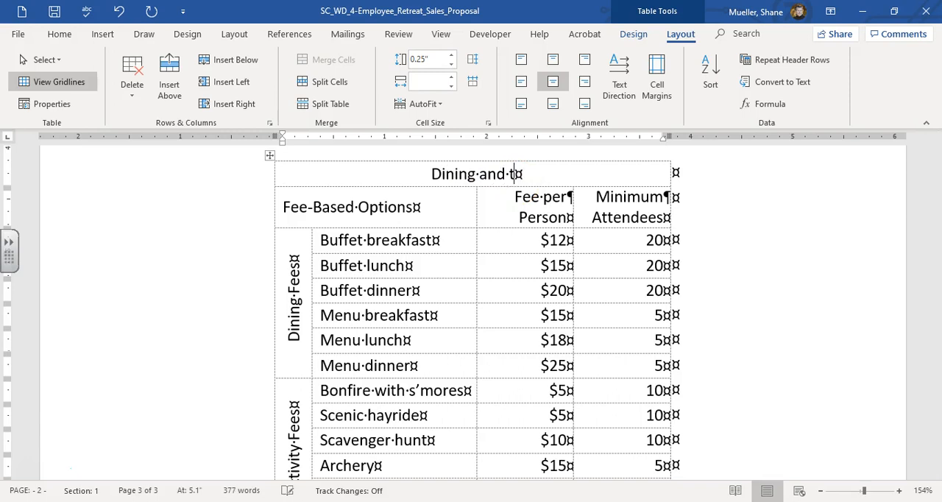
pyautogui.write('eam ')
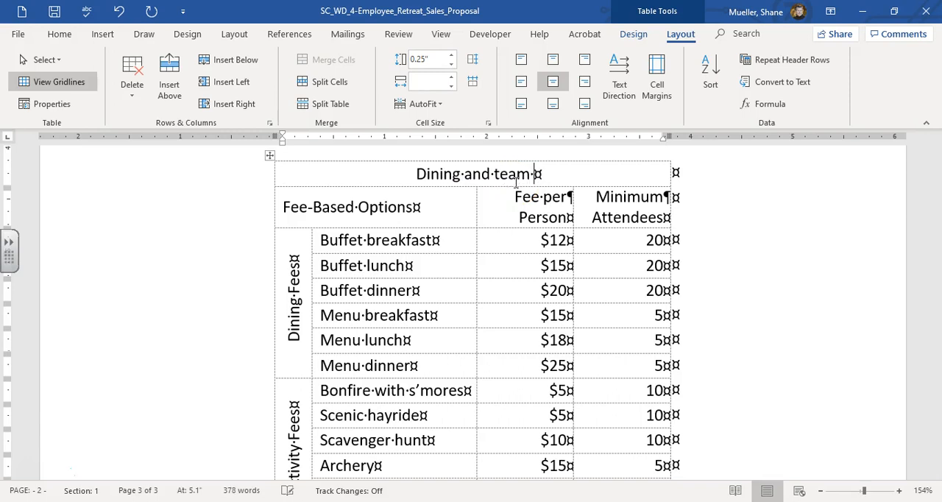
pyautogui.write('Buil')
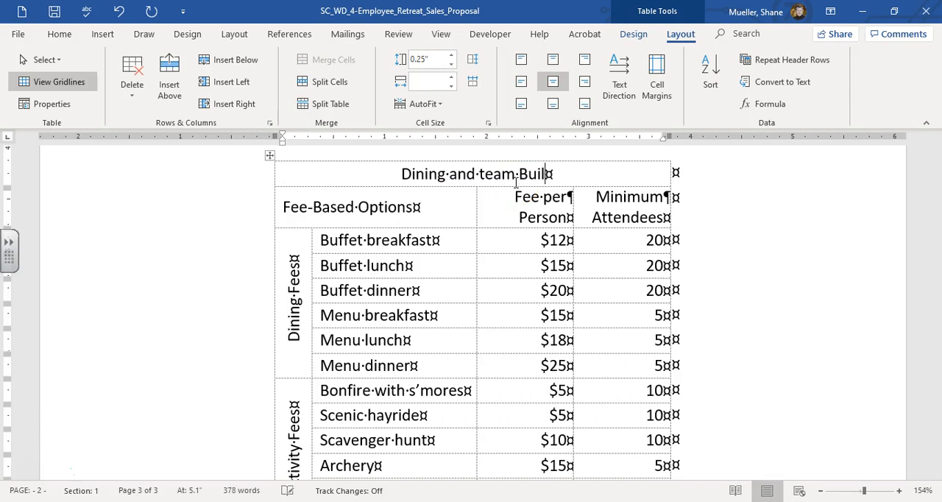
pyautogui.write('ding Activ')
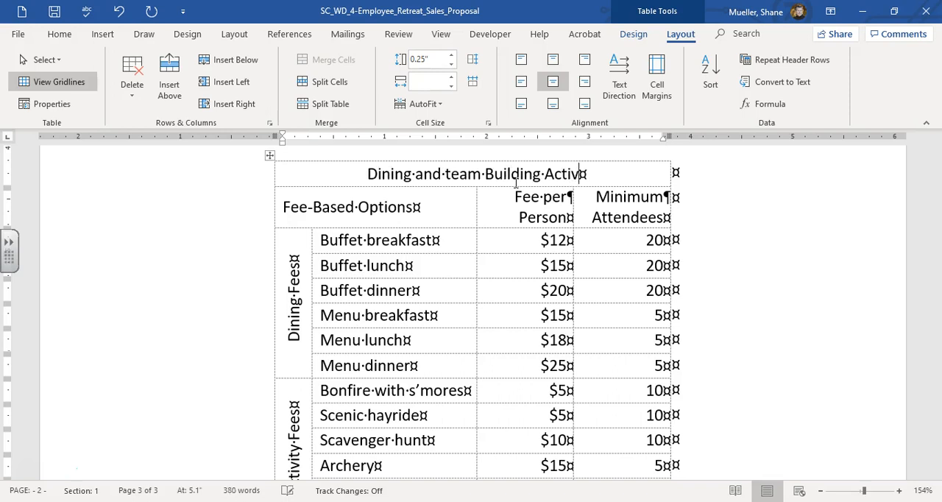
pyautogui.write('ity Fess')
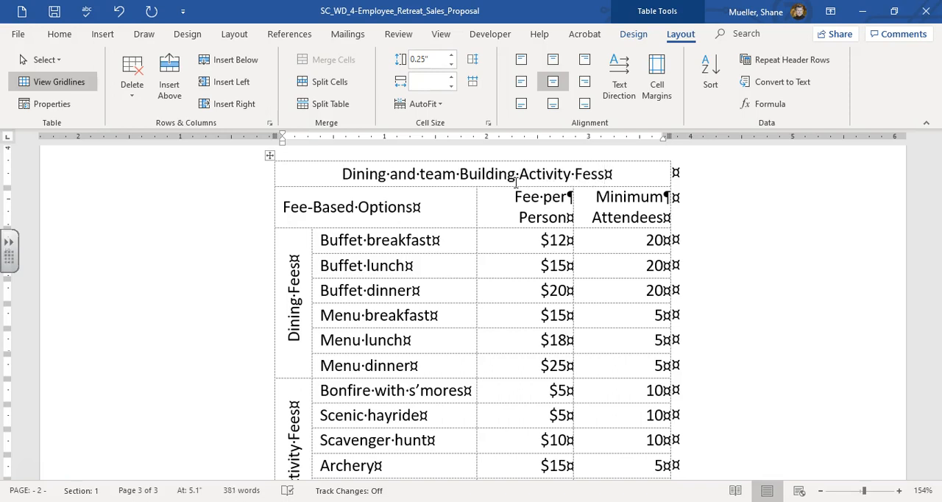
pyautogui.press('BackSpace')
pyautogui.press('BackSpace')
pyautogui.write('es')
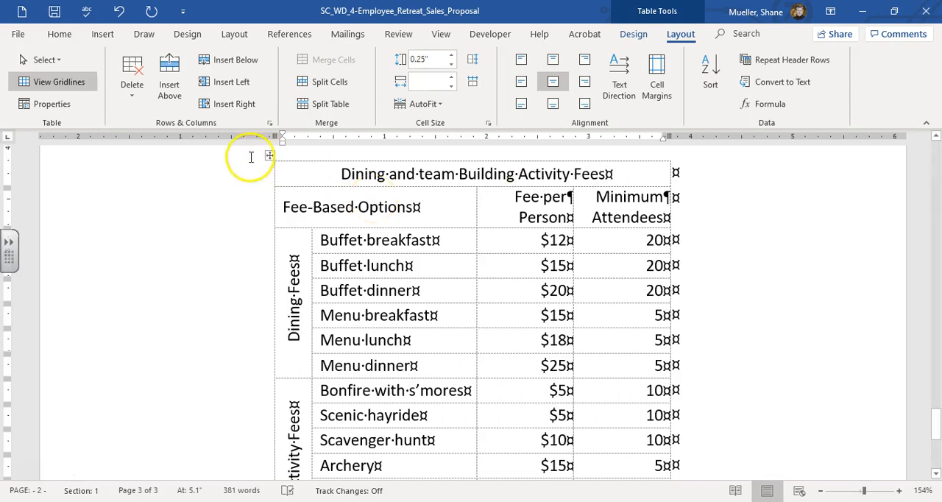
# Bold the fees table's title text and shade the title row light orange
pyautogui.moveTo(301, 179); pyautogui.dragTo(641, 175)
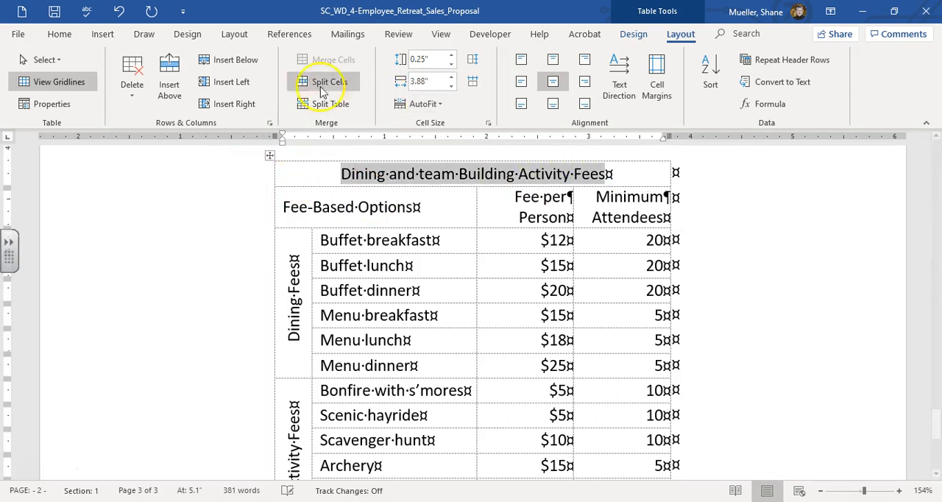
pyautogui.hotkey('ctrl', 'b')
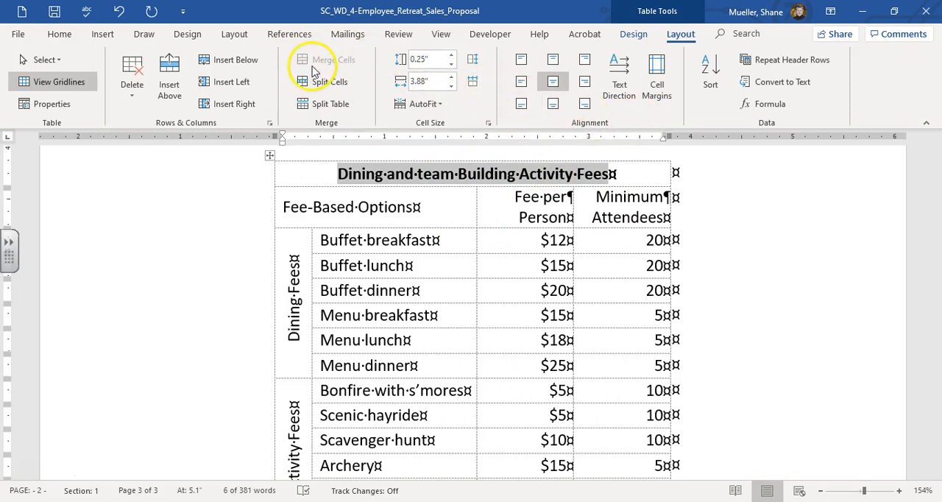
pyautogui.click(631, 38)
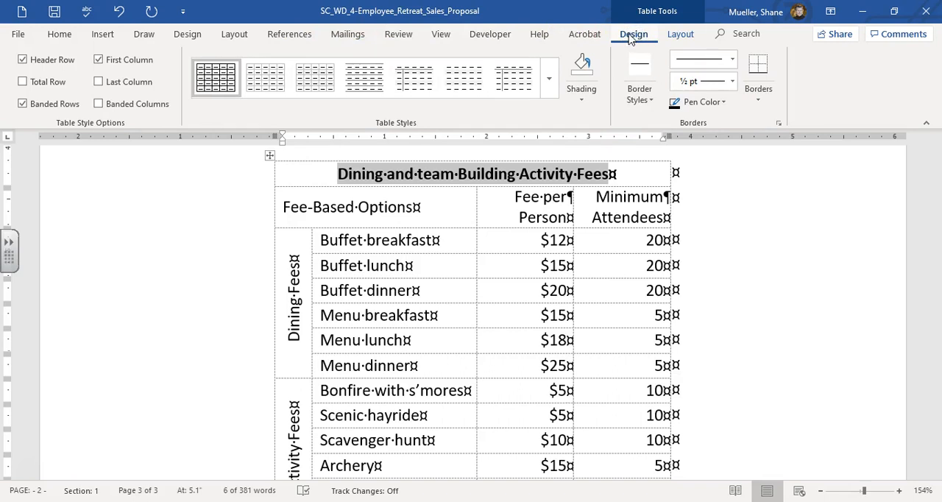
pyautogui.click(395, 173)
pyautogui.click(416, 175)
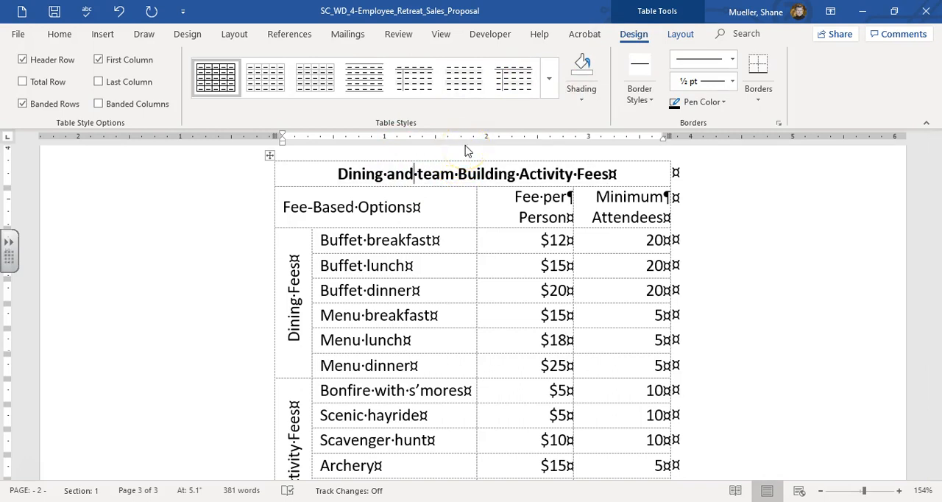
pyautogui.click(593, 102)
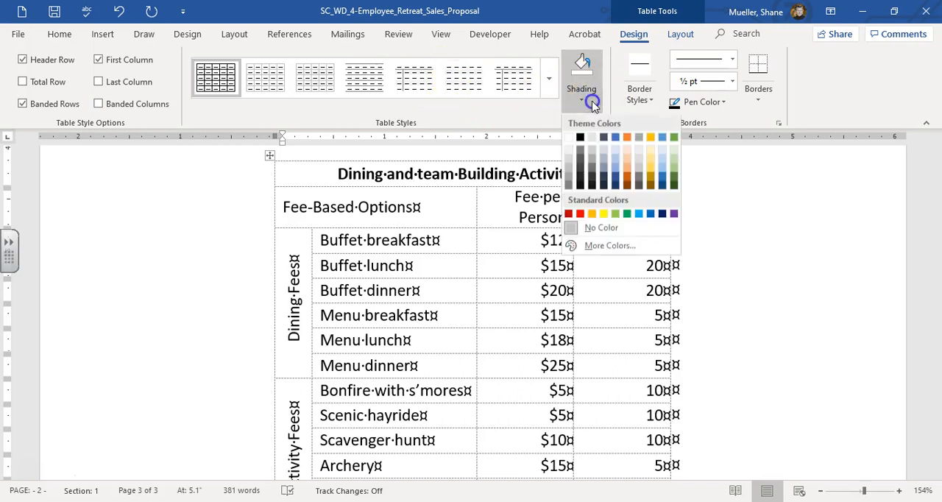
pyautogui.click(626, 164)
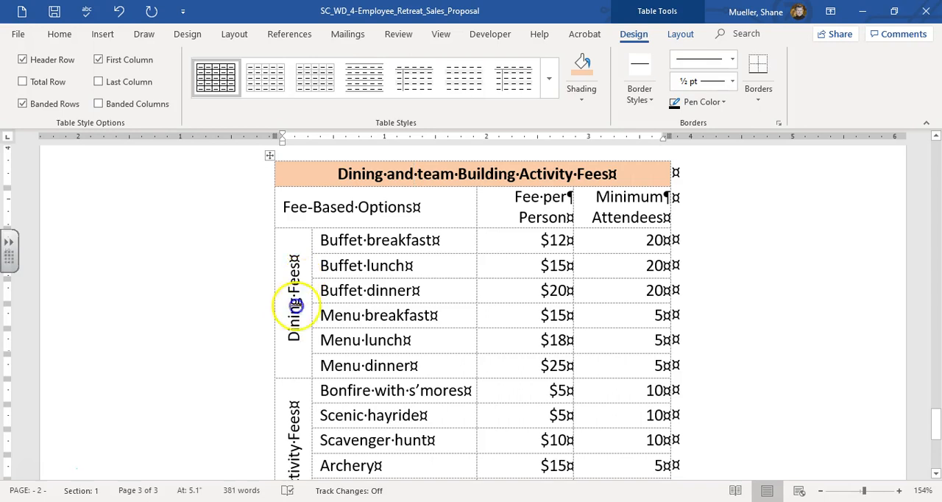
# Apply the same light orange shading to the rotated Dining Fees and Activity Fees cells
pyautogui.moveTo(290, 311); pyautogui.dragTo(291, 416)
pyautogui.click(580, 65)
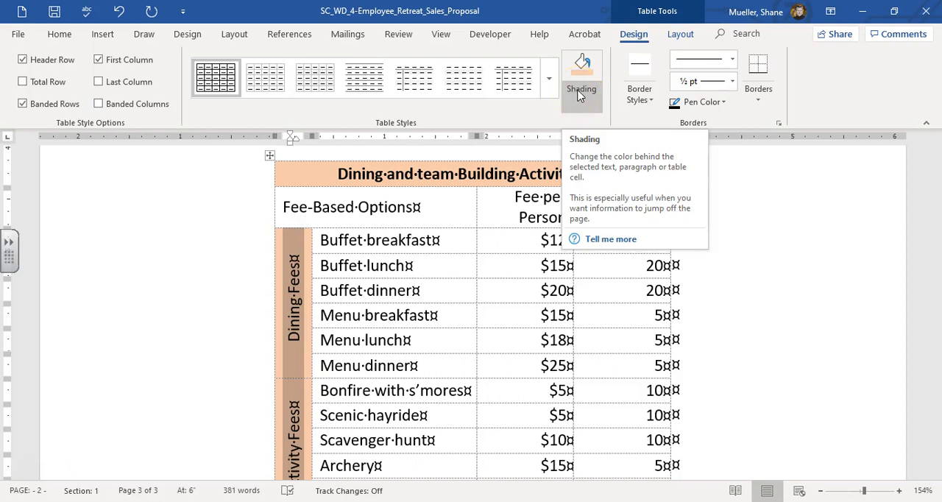
pyautogui.click(587, 94)
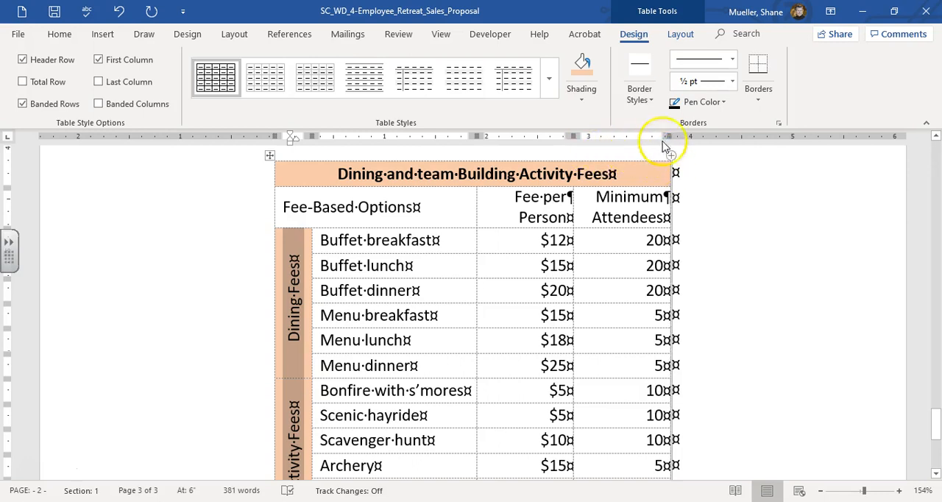
# Set the height of the fees table's title row to 0.34 inches and hide the table gridlines
pyautogui.click(468, 173)
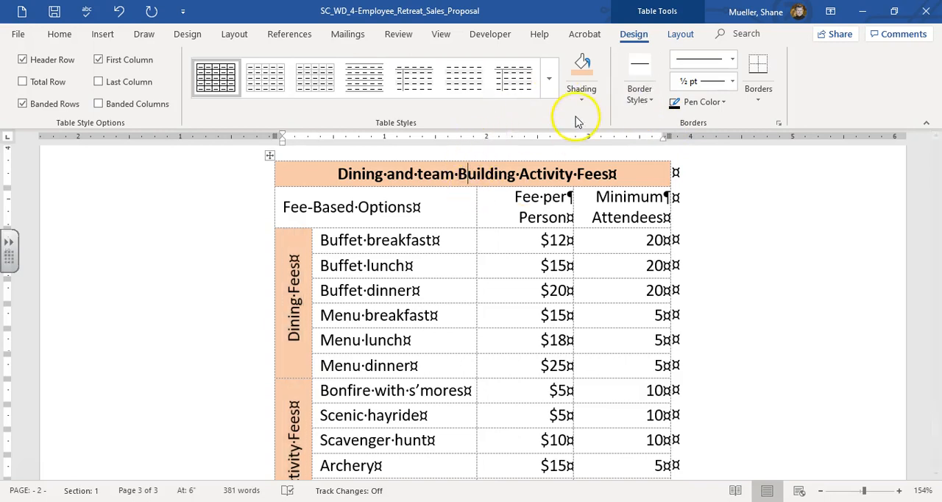
pyautogui.click(680, 34)
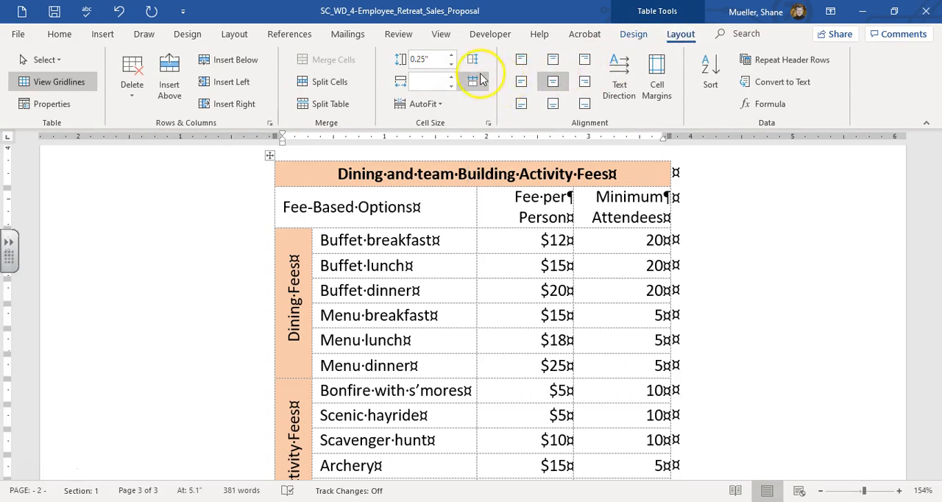
pyautogui.click(440, 58)
pyautogui.press('BackSpace')
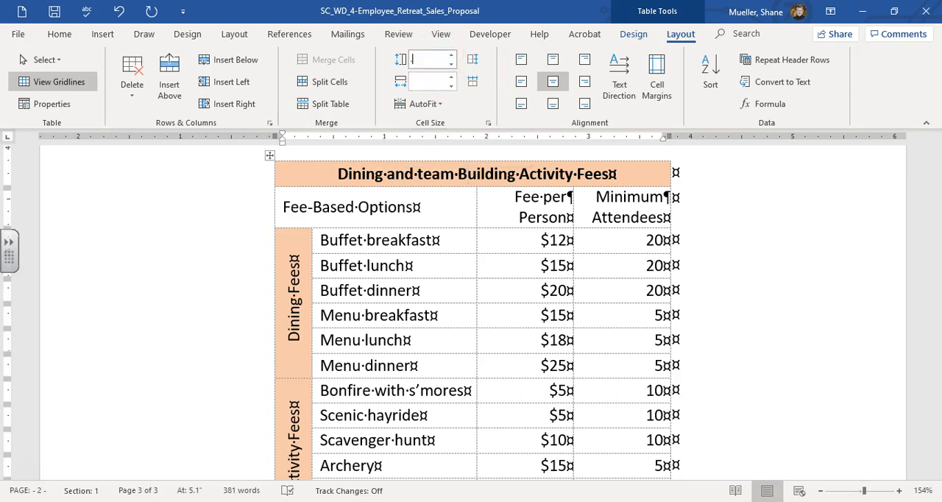
pyautogui.write('.34')
pyautogui.press('Return')
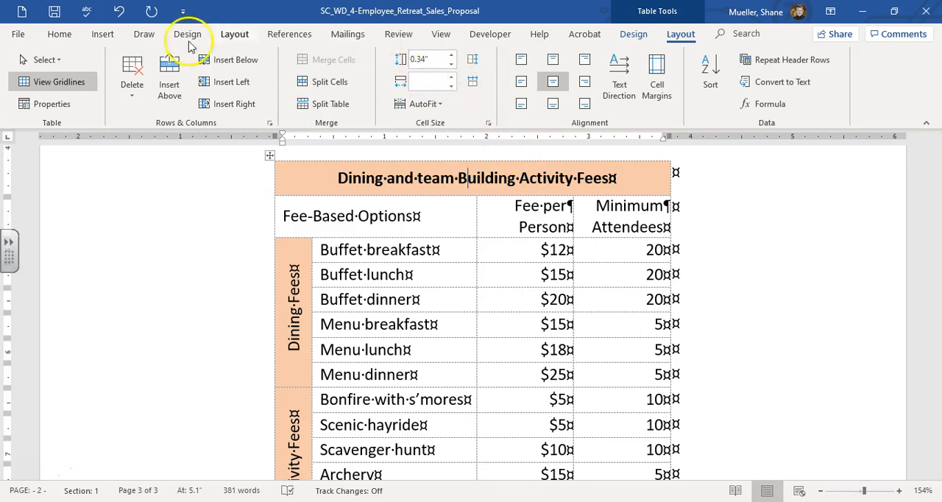
pyautogui.click(70, 86)
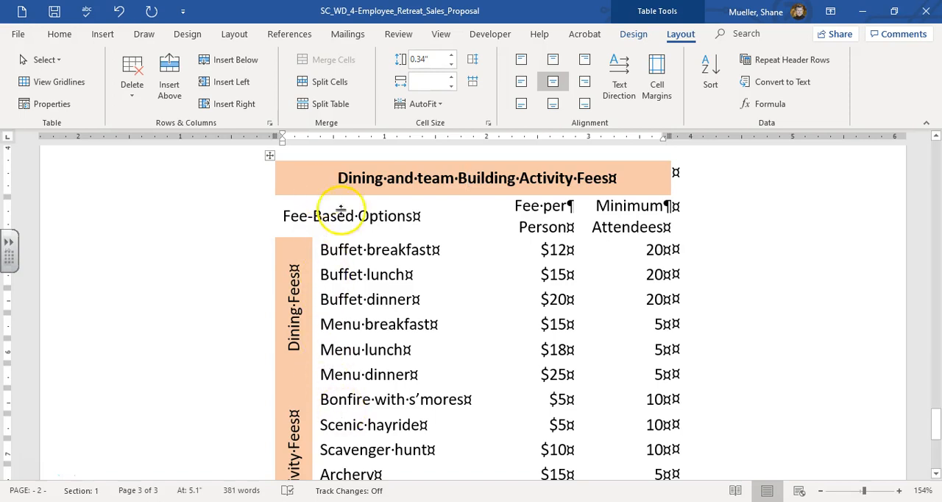
# Apply All borders to the whole fees table with a blue double line, ½ pt wide
pyautogui.click(385, 217)
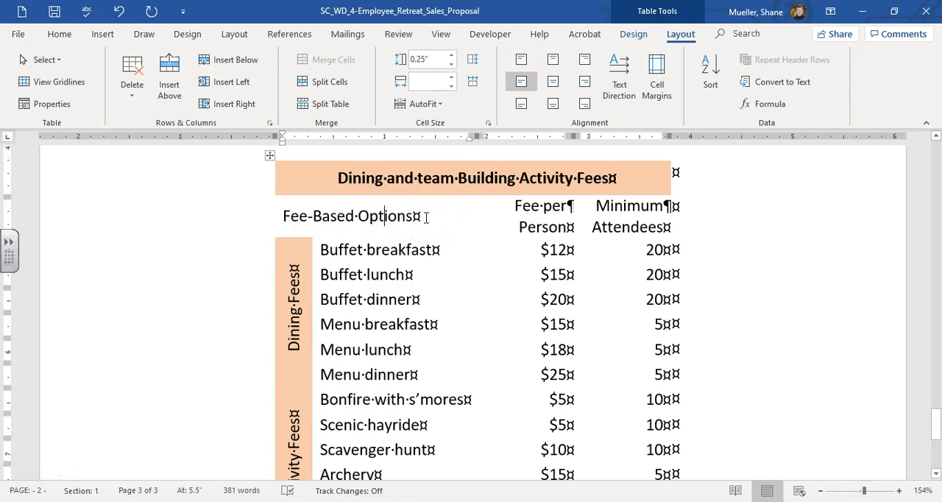
pyautogui.click(681, 34)
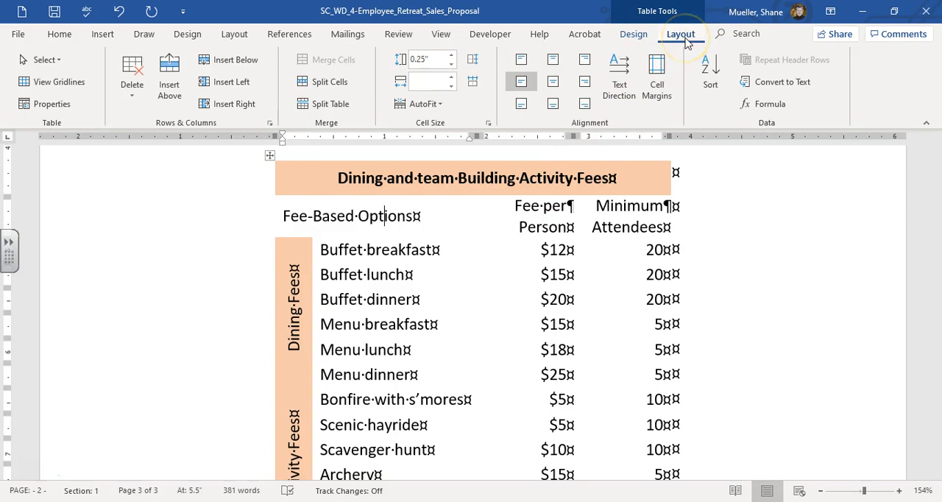
pyautogui.click(636, 37)
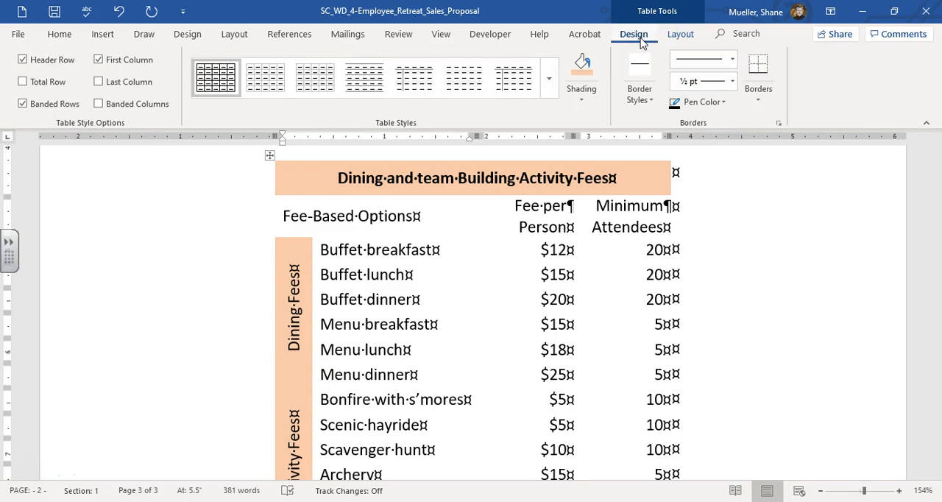
pyautogui.click(759, 103)
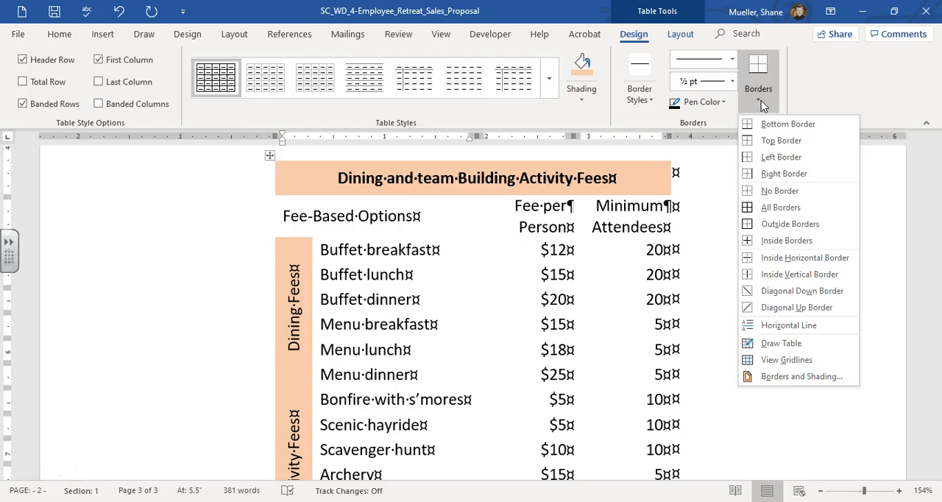
pyautogui.click(790, 376)
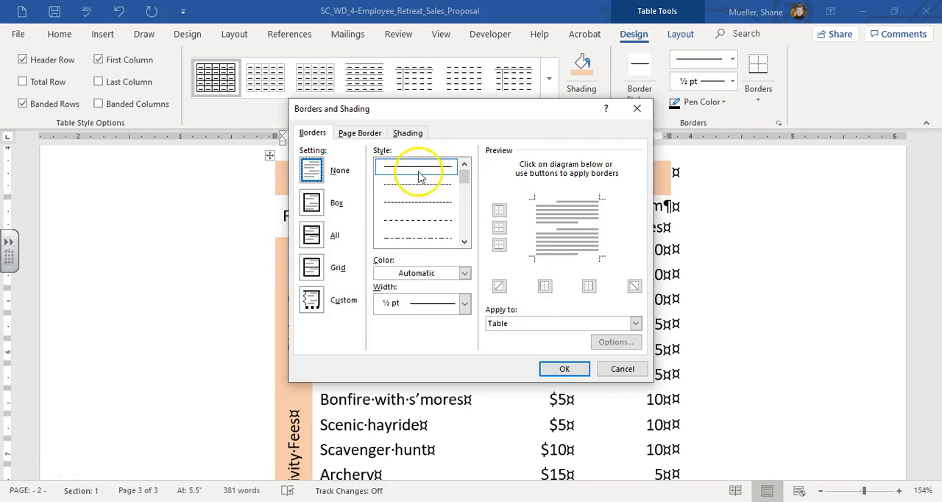
pyautogui.click(311, 236)
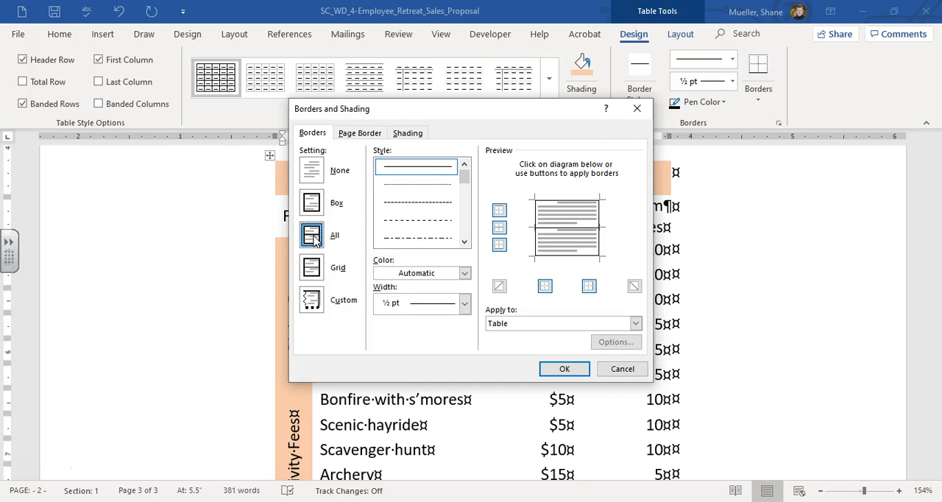
pyautogui.click(463, 245)
pyautogui.click(419, 225)
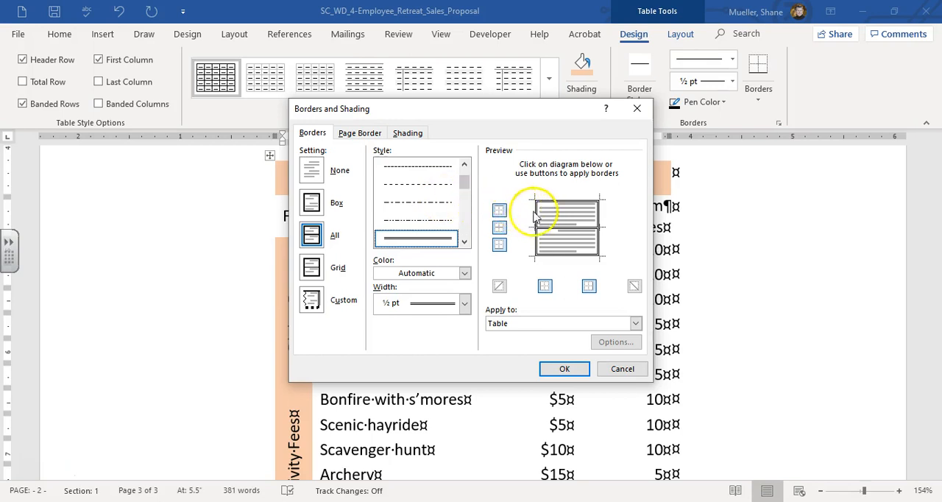
pyautogui.click(465, 273)
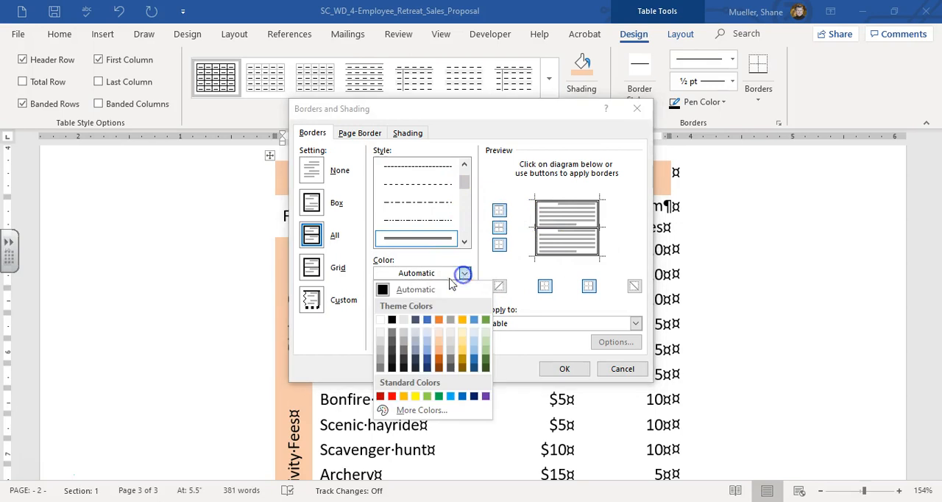
pyautogui.click(426, 321)
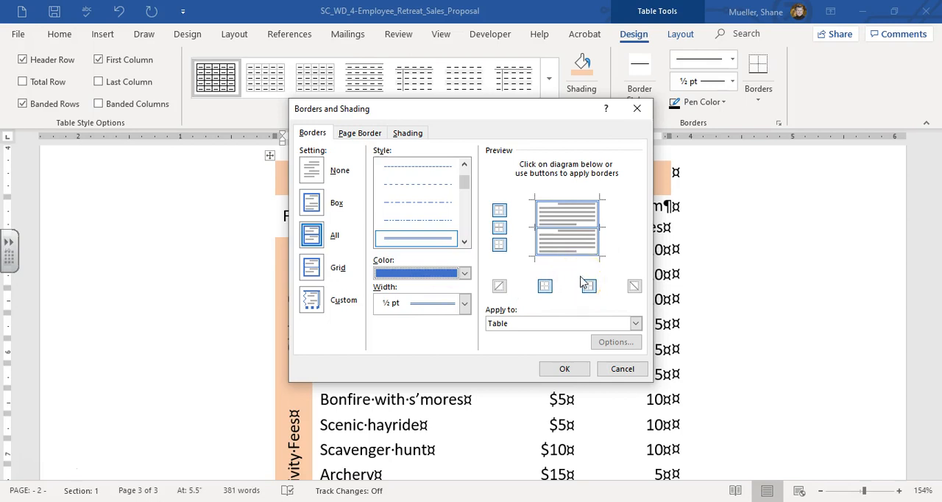
pyautogui.click(564, 369)
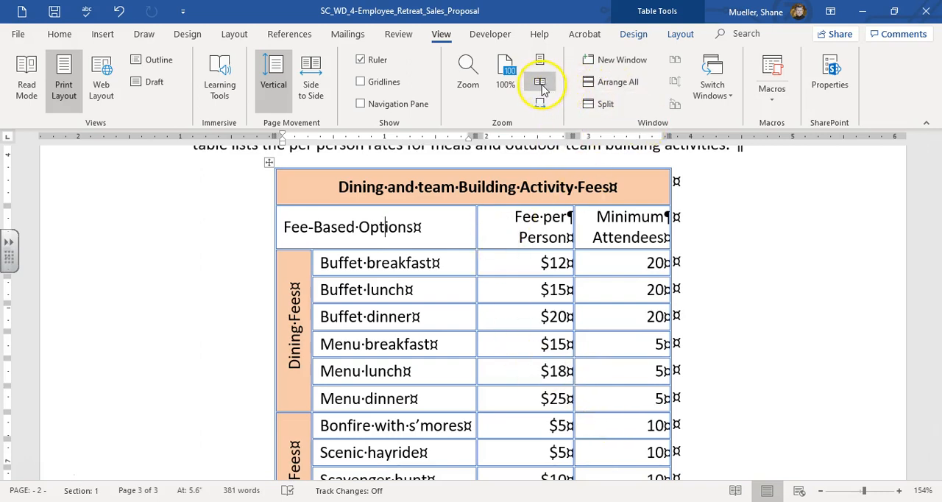
# Add a custom text watermark reading TEAM to the whole document, using the horizontal layout
pyautogui.click(540, 81)
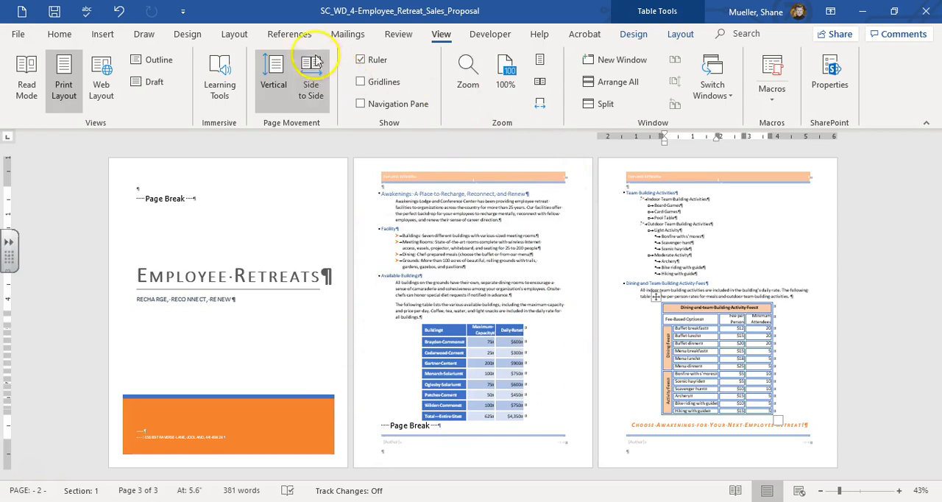
pyautogui.click(190, 35)
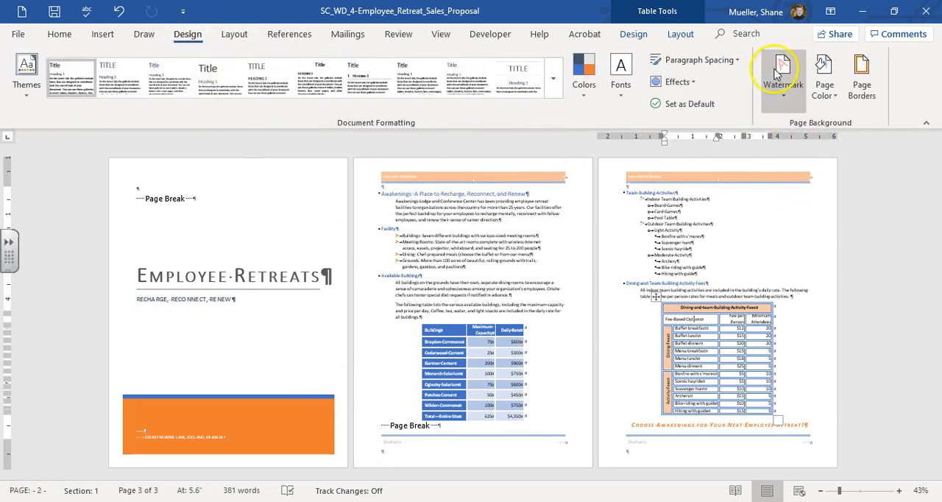
pyautogui.click(785, 89)
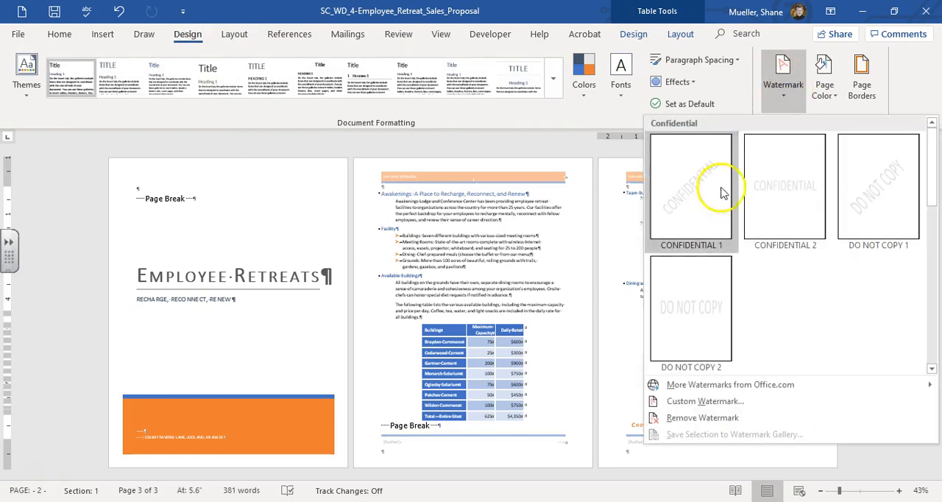
pyautogui.click(723, 401)
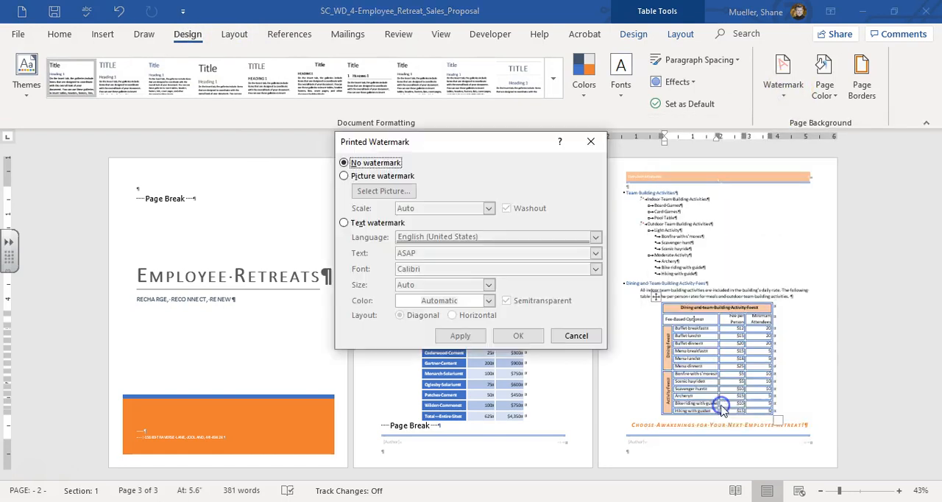
pyautogui.click(344, 223)
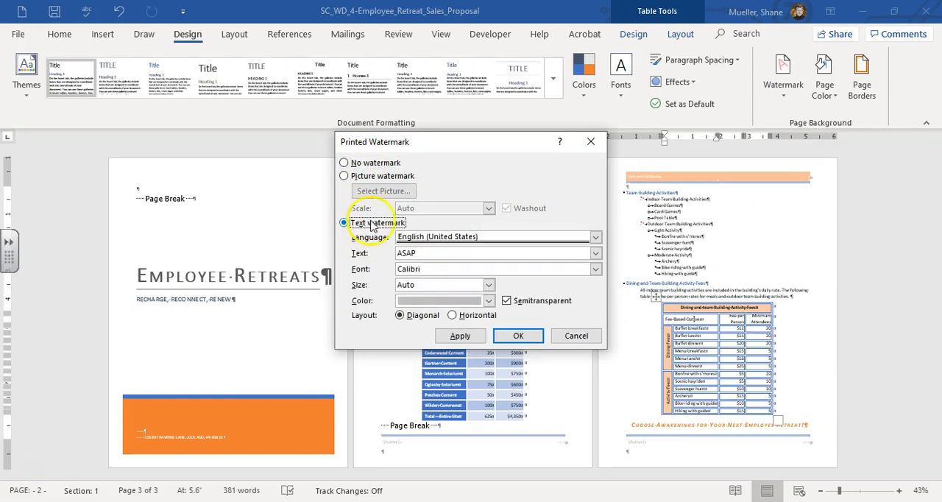
pyautogui.click(458, 254)
pyautogui.write('TEAM')
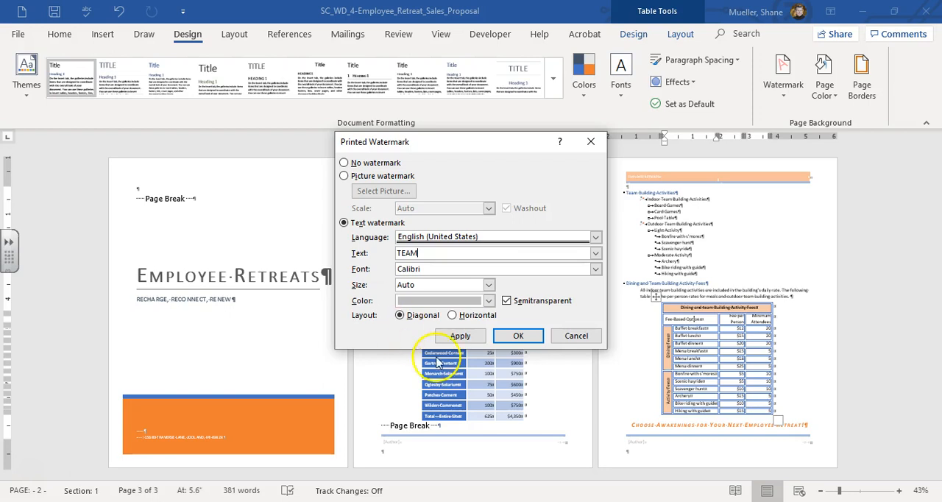
pyautogui.click(453, 315)
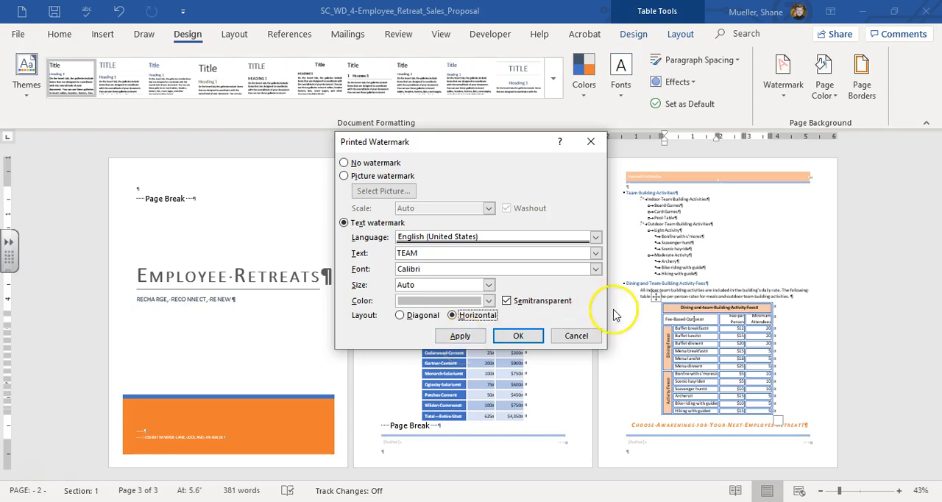
pyautogui.click(463, 336)
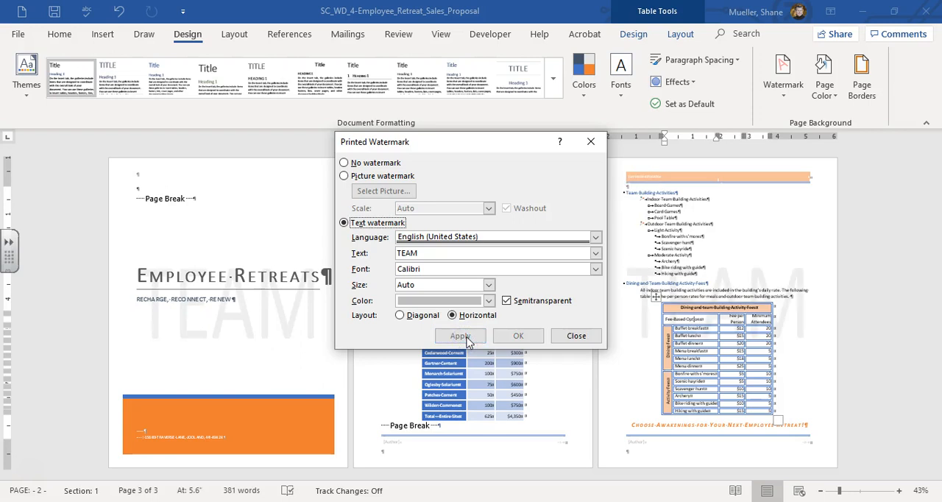
pyautogui.click(577, 336)
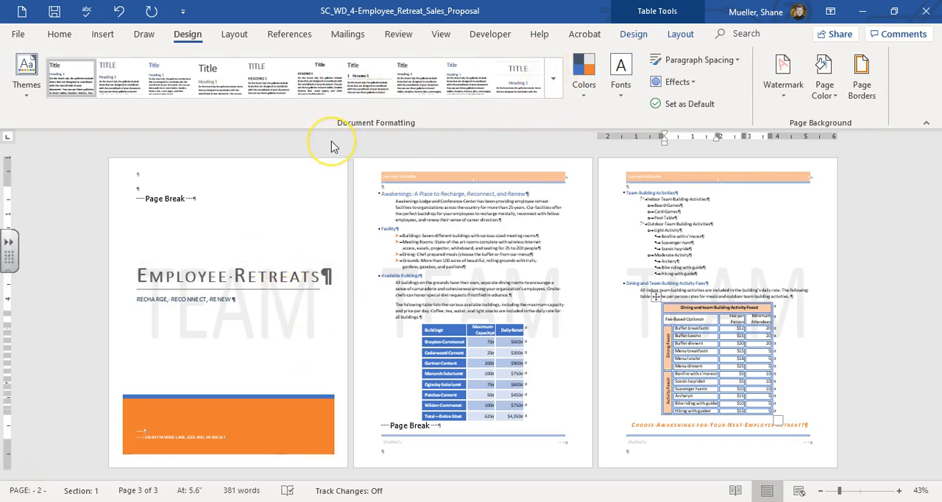
# Run the spelling and grammar check from the beginning of the document, then save the proposal
pyautogui.hotkey('ctrl', 'Home')
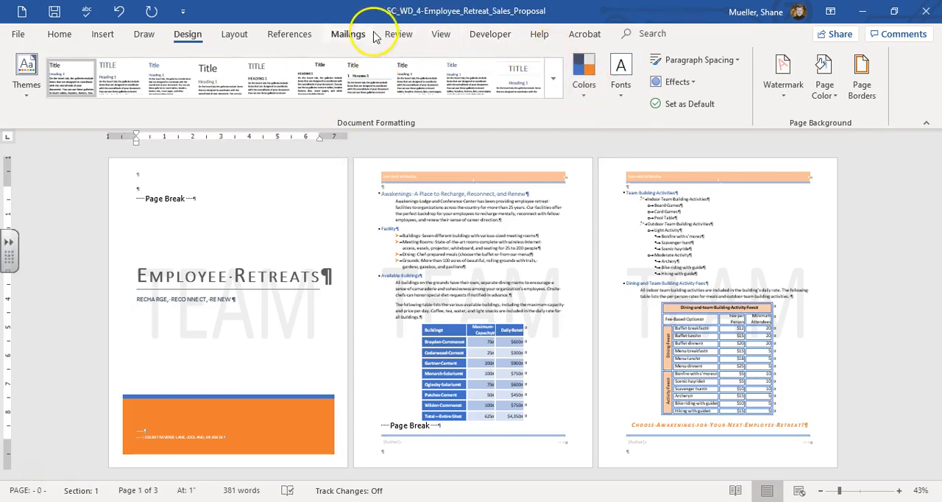
pyautogui.click(440, 34)
pyautogui.click(538, 105)
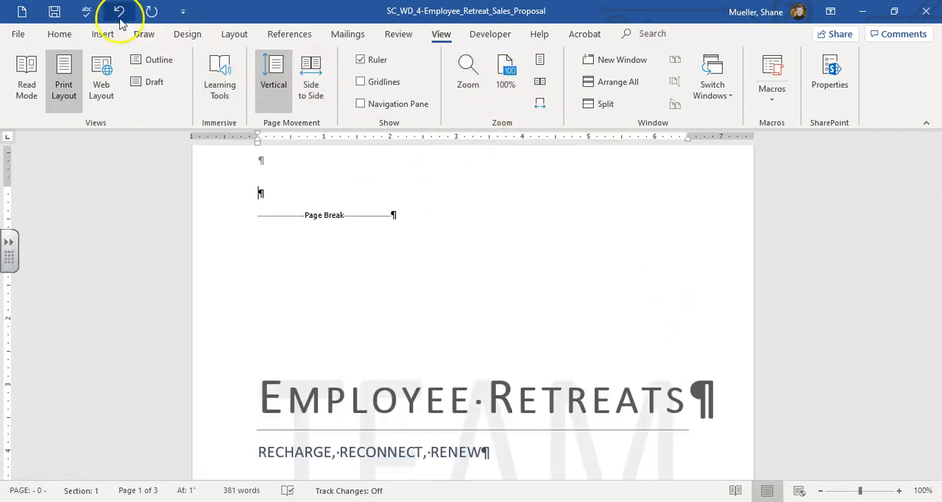
pyautogui.click(86, 10)
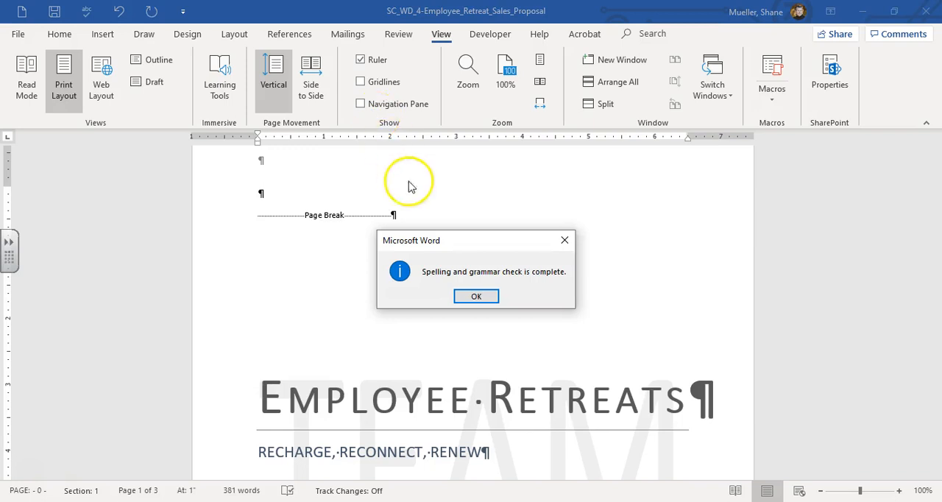
pyautogui.click(477, 297)
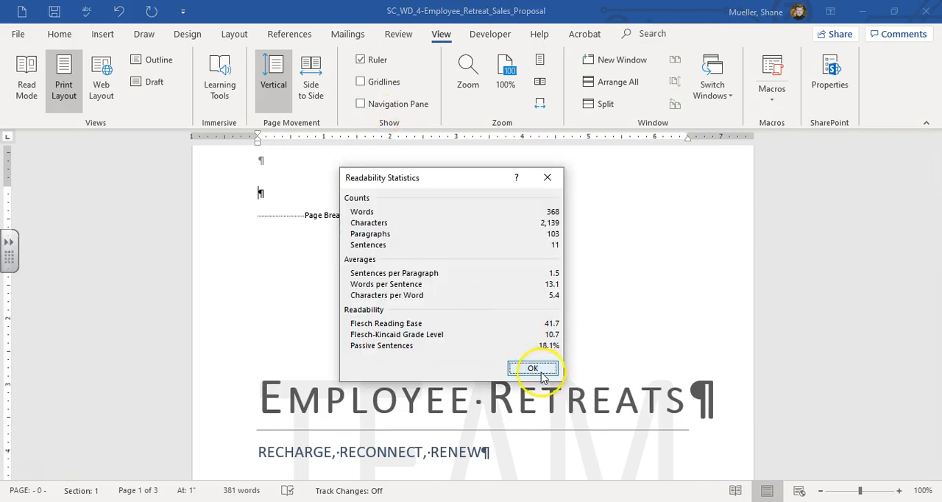
pyautogui.click(533, 368)
pyautogui.click(55, 11)
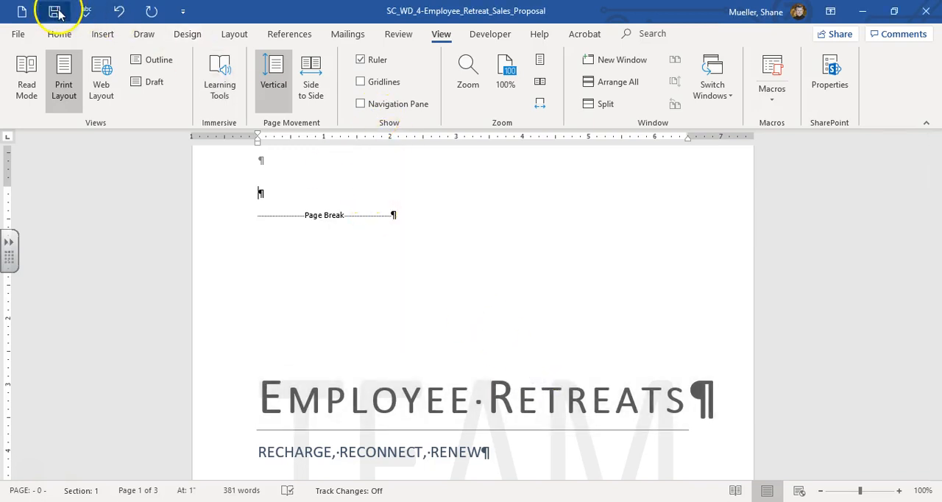